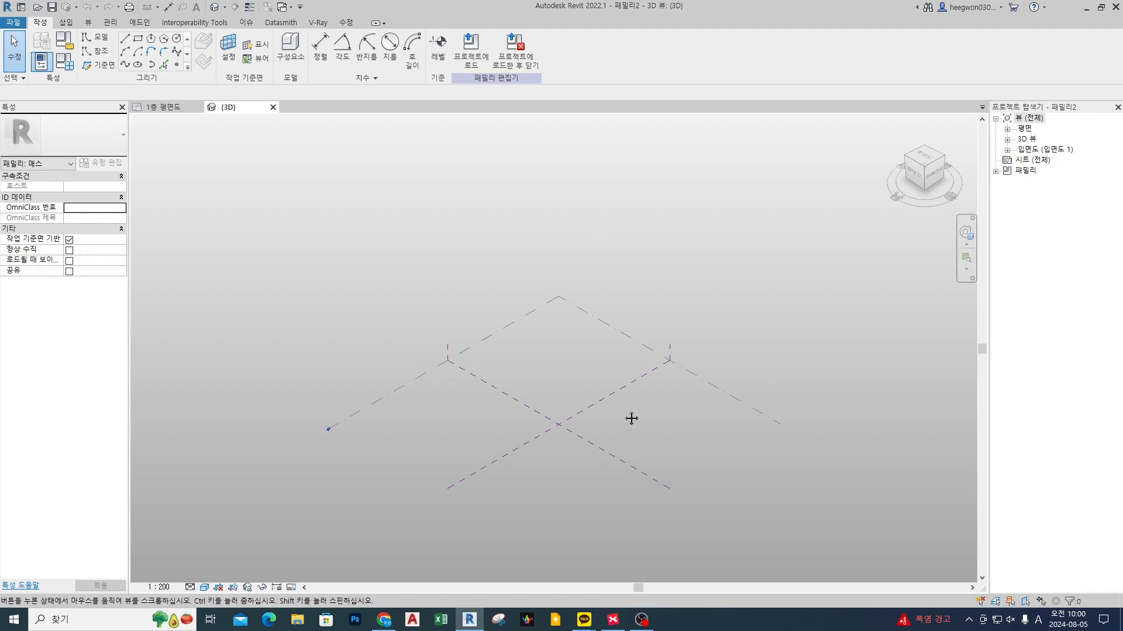
Step: Create a new family from the 미터법 일반 모델.rft template
middle_click_drag(632, 418, 606, 347)
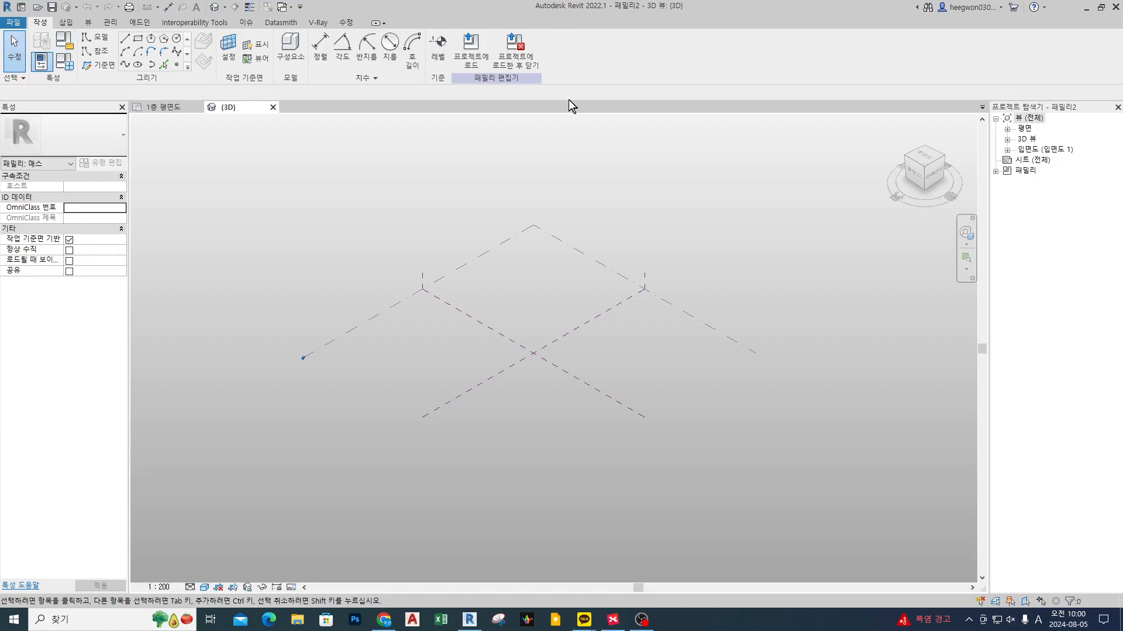
scroll(527, 294, "up", 2)
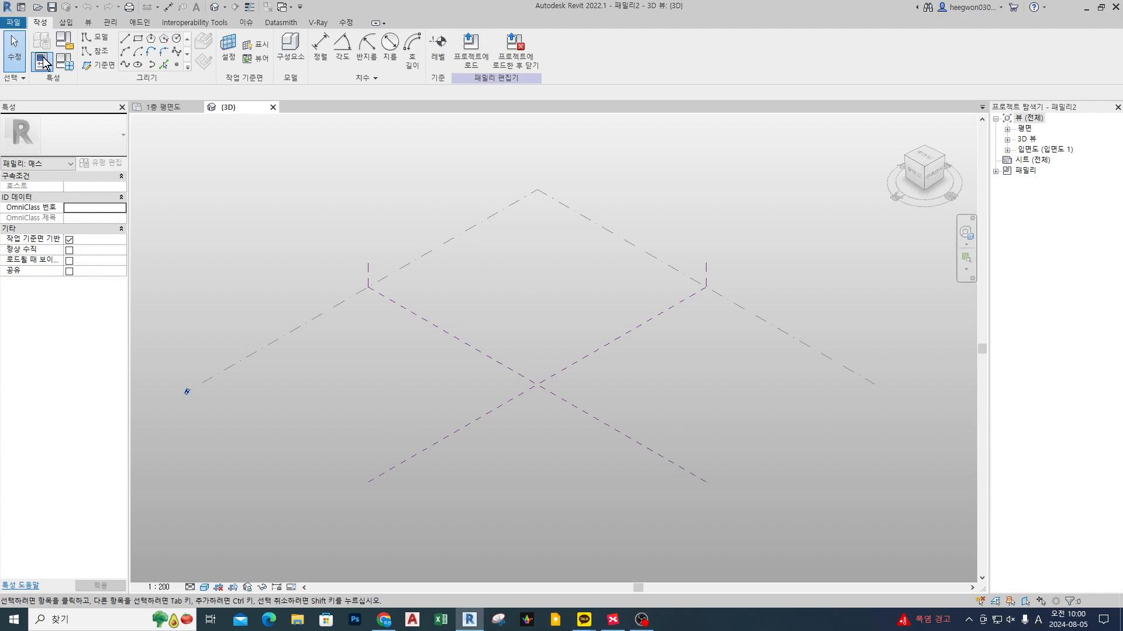
left_click(13, 22)
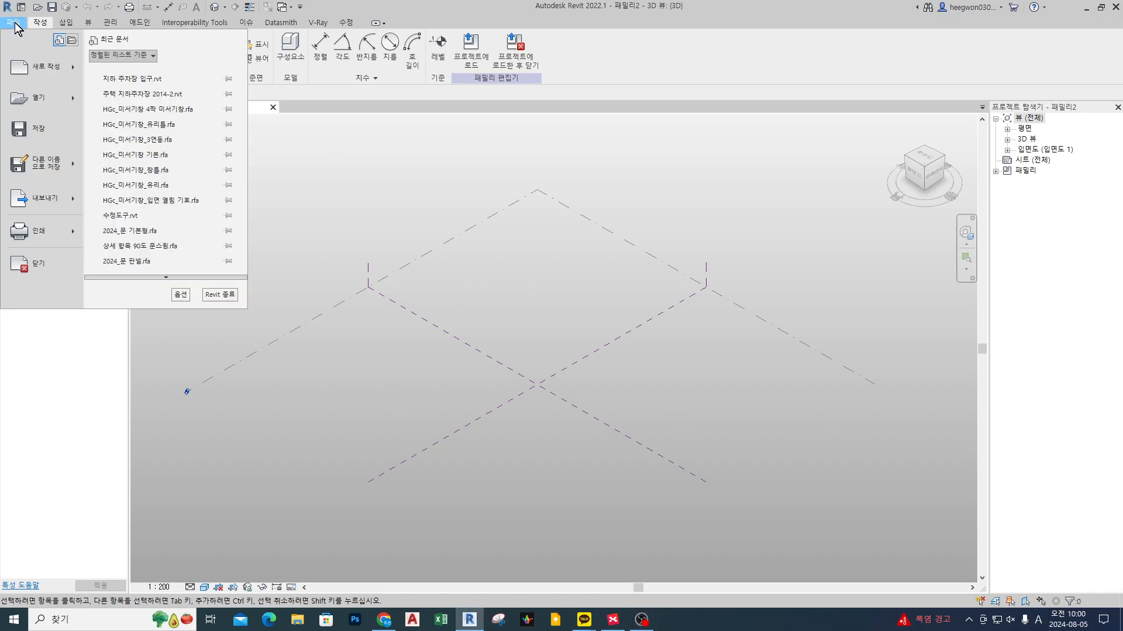
mouse_move(36, 71)
left_click(206, 97)
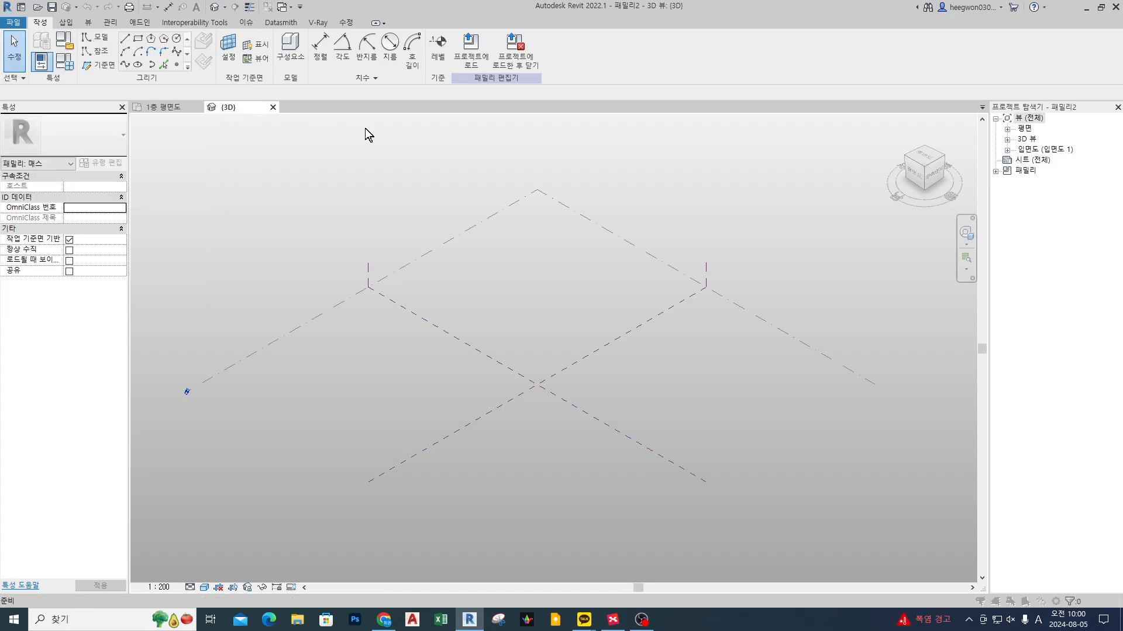
left_click(713, 274)
scroll(713, 275, "down", 3, "ctrl")
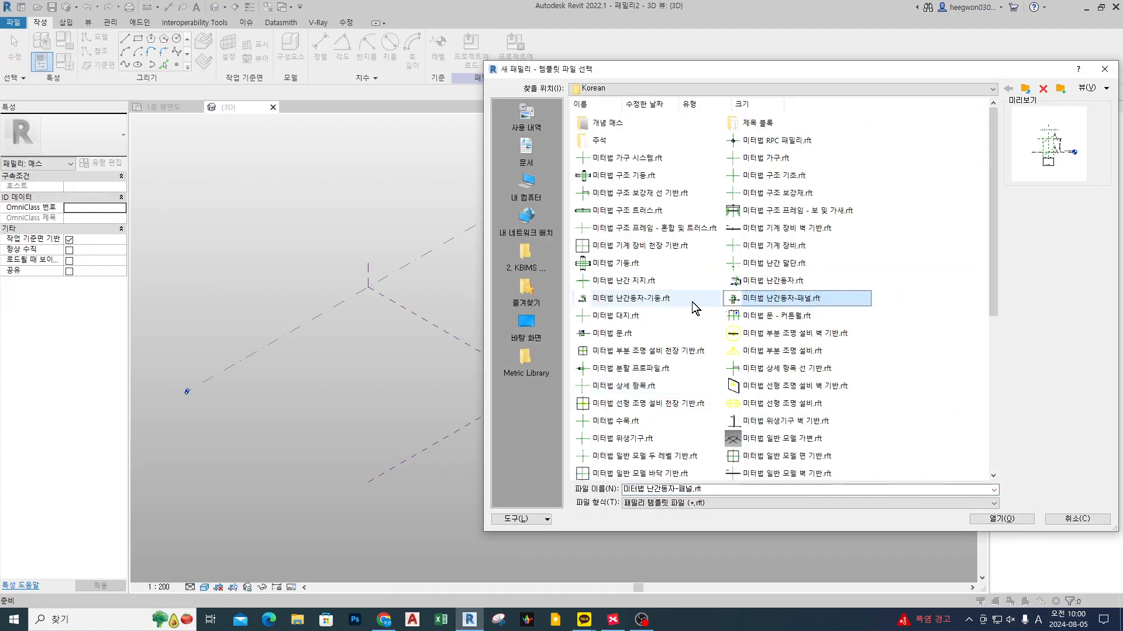
left_click(682, 315)
scroll(686, 373, "down", 4)
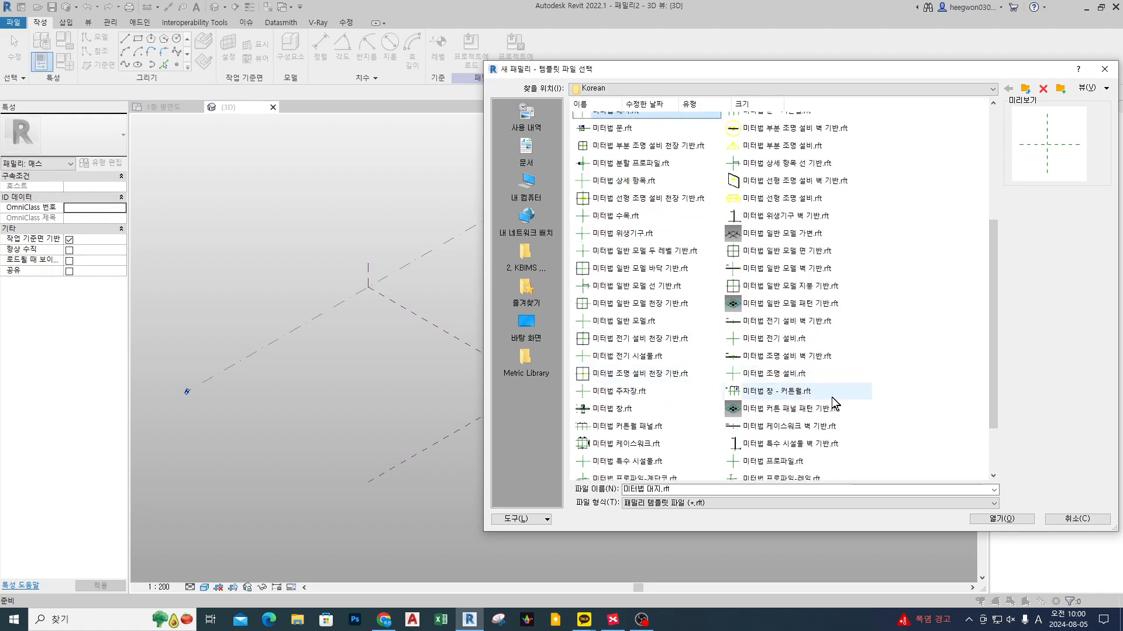
double_click(646, 321)
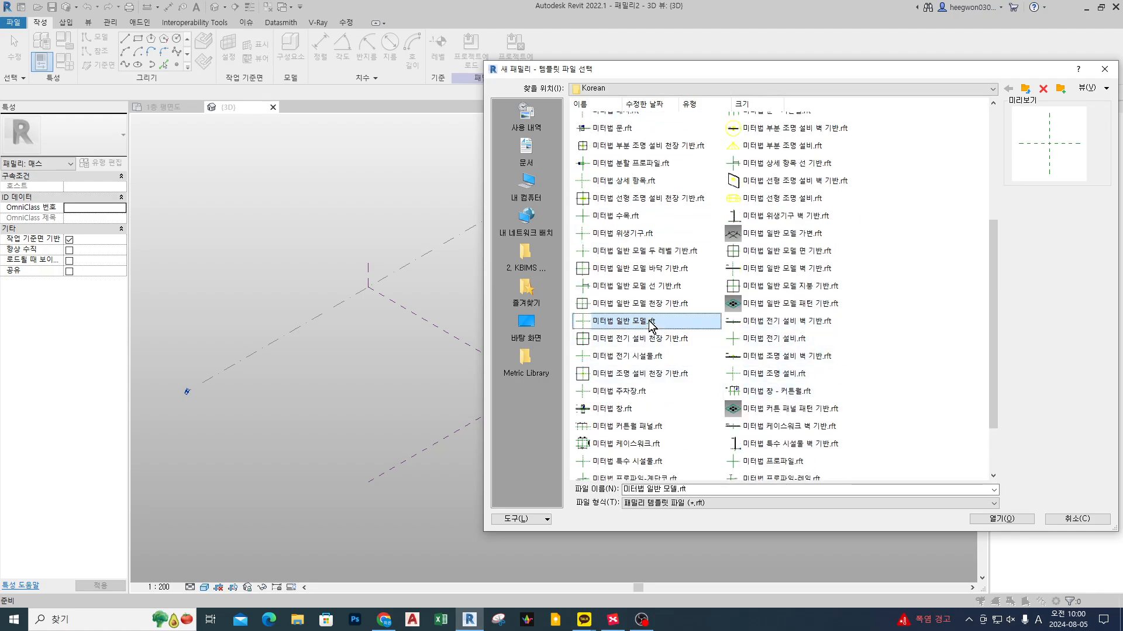
Step: Close the project's 1층 평면도 view and tile the new family's 참조 레벨 plan beside the mass family's 3D view
left_click(165, 109)
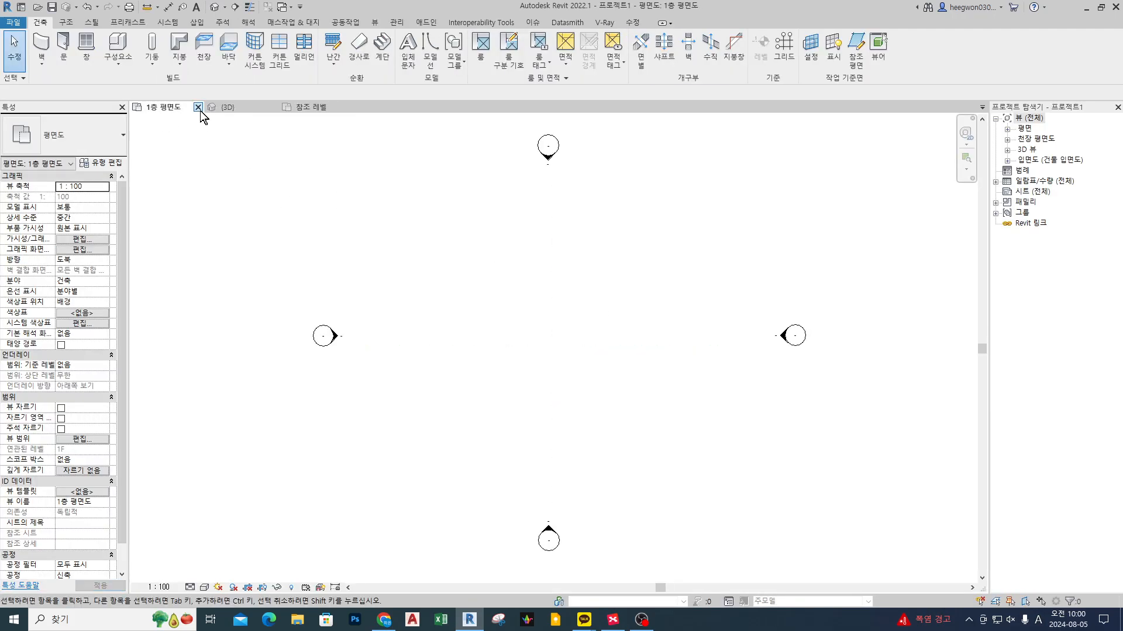
left_click(198, 107)
left_click(582, 311)
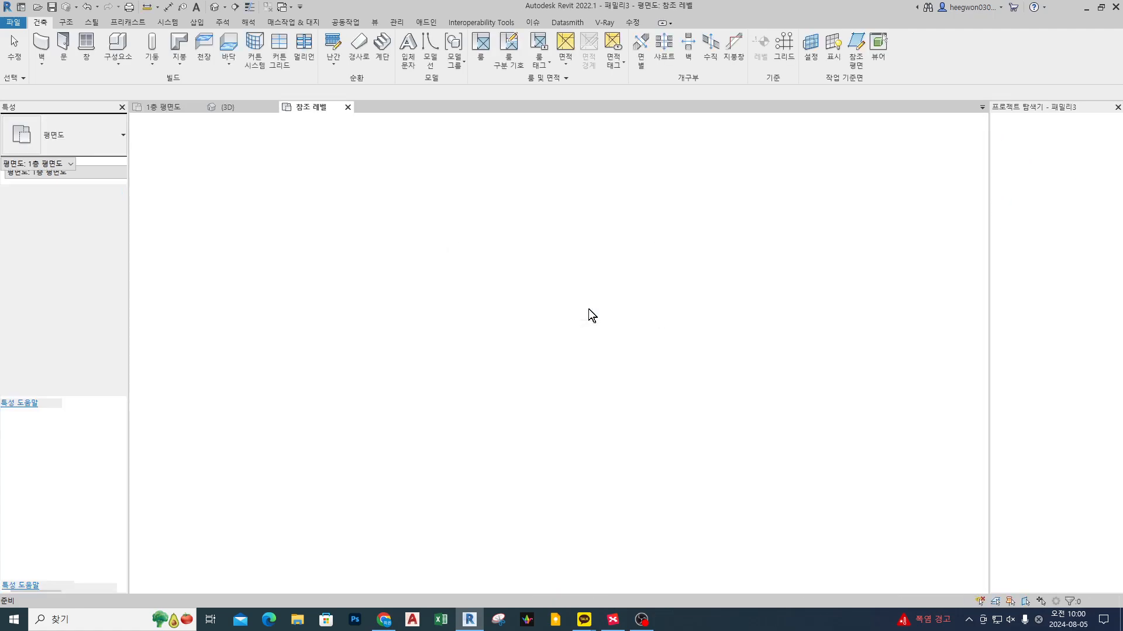
key("w")
key("t")
key("z")
key("a")
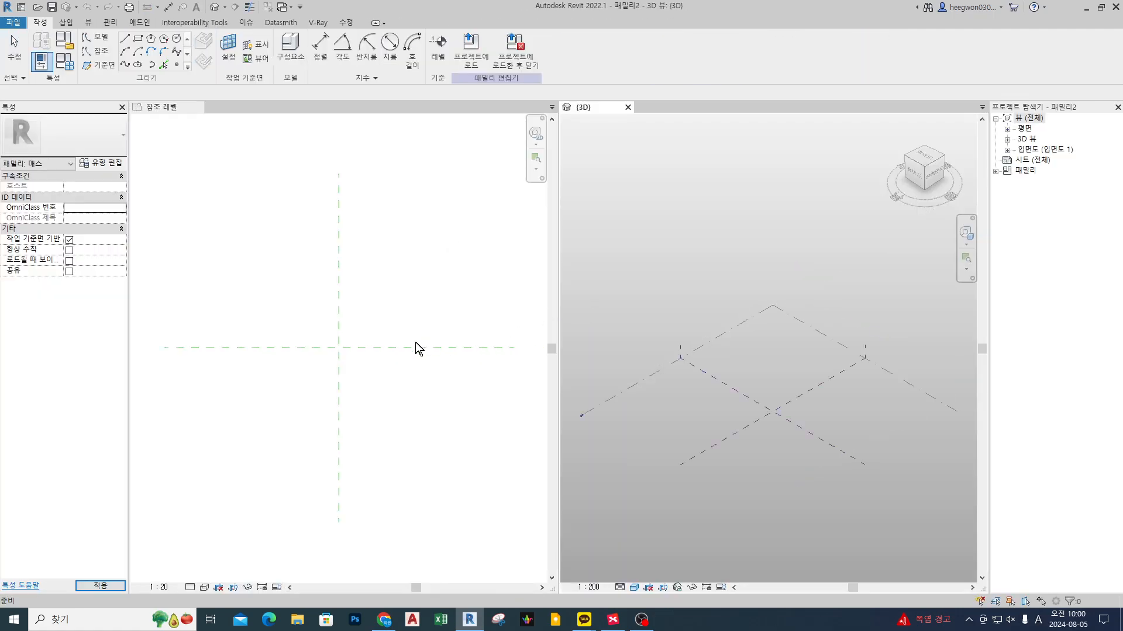
Step: Open the default 3D view of the generic model family, and return to its 참조 레벨 plan
left_click(412, 304)
left_click(215, 7)
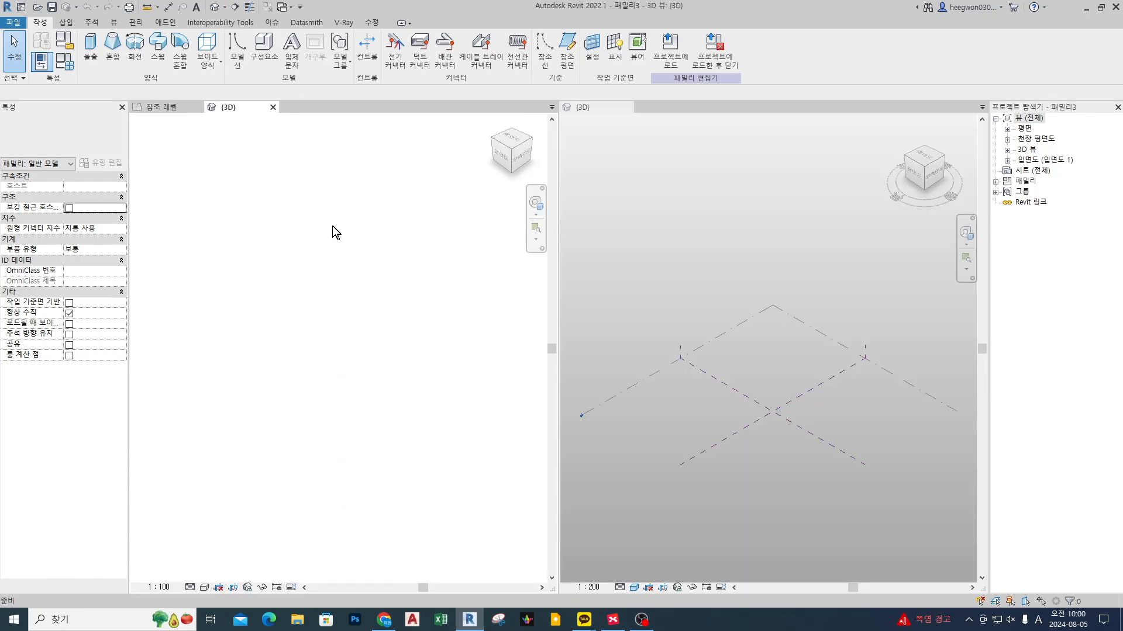
left_click(162, 108)
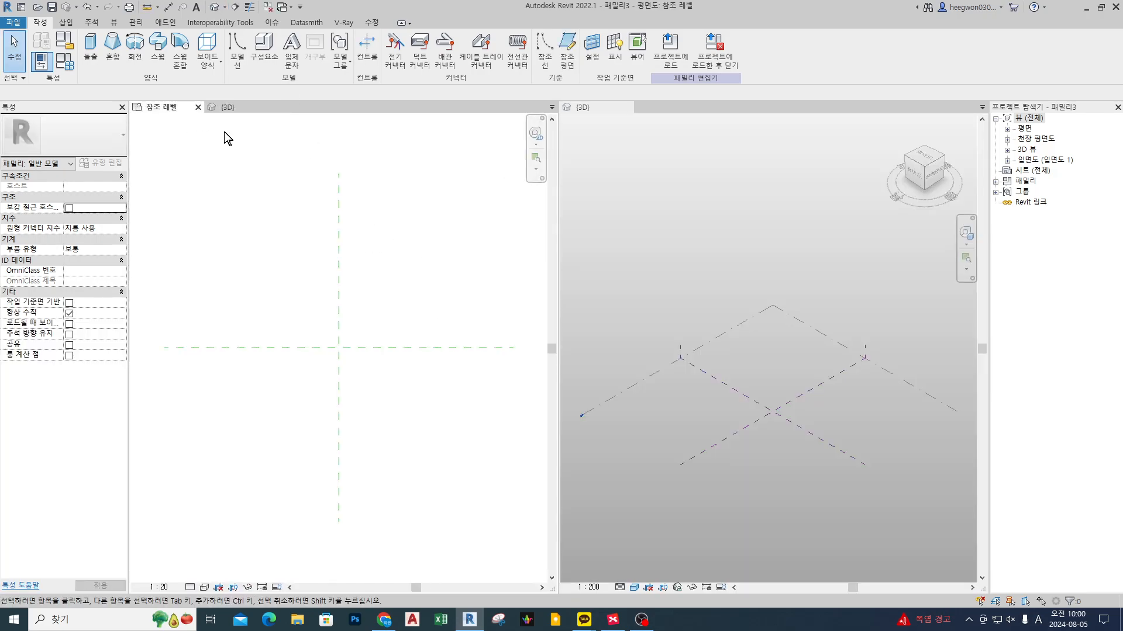
Step: Examine the reference planes and level in the mass family's 3D view
left_click(743, 234)
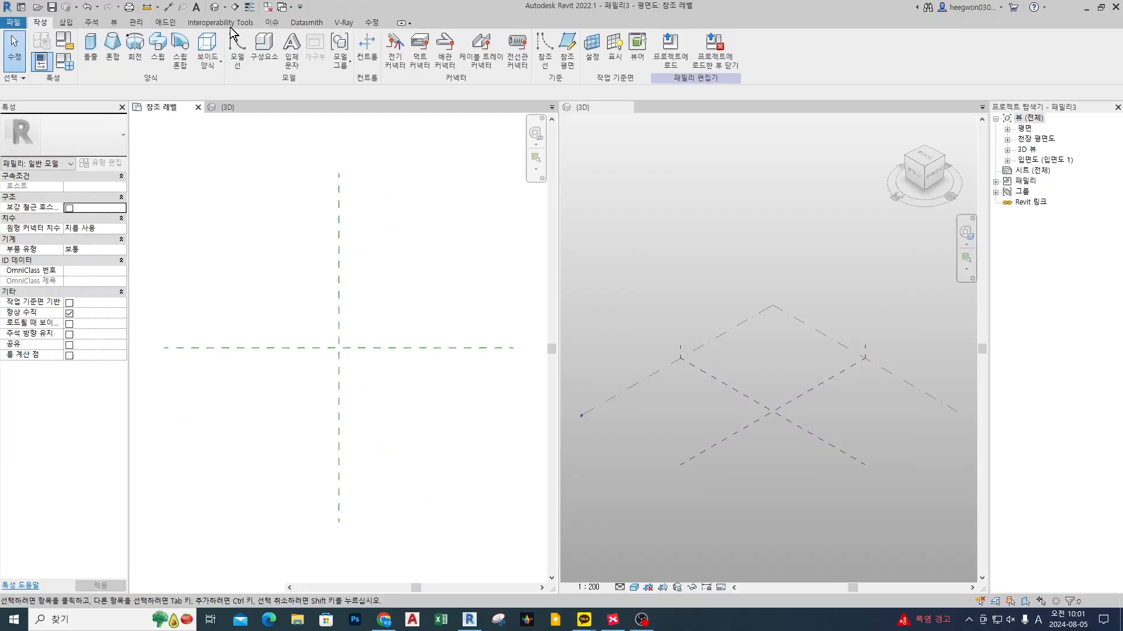
left_click(686, 244)
middle_click_drag(785, 317, 770, 279)
middle_click_drag(777, 344, 770, 340, "shift")
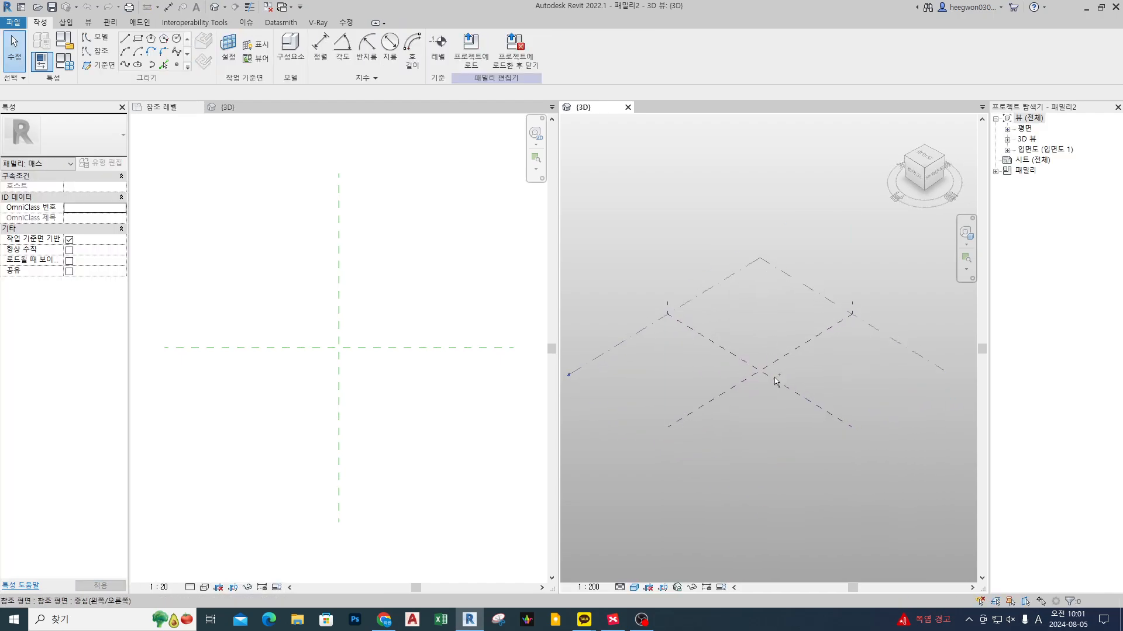
mouse_move(823, 430)
left_mouse_down()
mouse_move(648, 313)
mouse_move(781, 397)
left_mouse_up()
key("Escape")
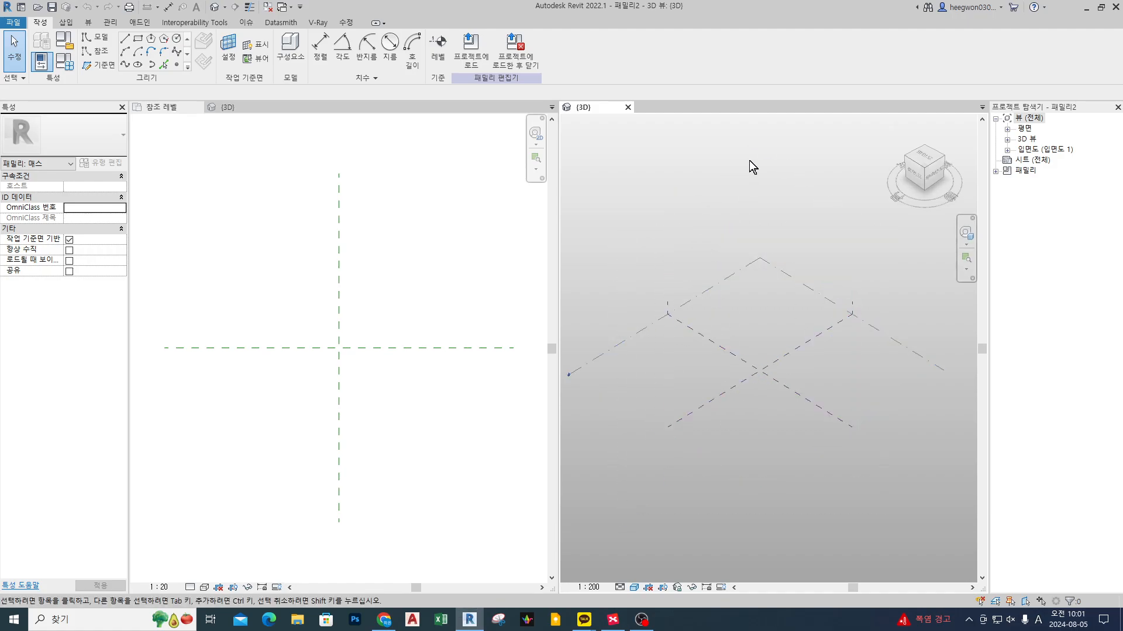
Step: Open the mass family's 레벨 1 floor plan and its 남쪽 elevation
double_click(1025, 129)
double_click(1039, 138)
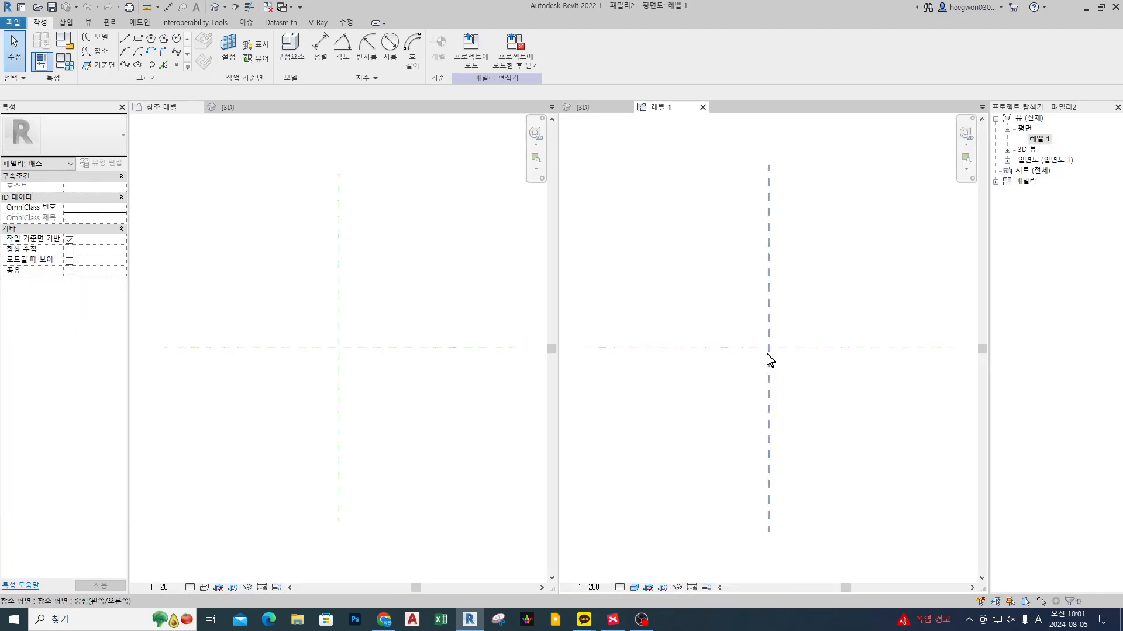
mouse_move(835, 379)
left_mouse_down()
mouse_move(877, 294)
mouse_move(833, 393)
left_mouse_up()
key("Escape")
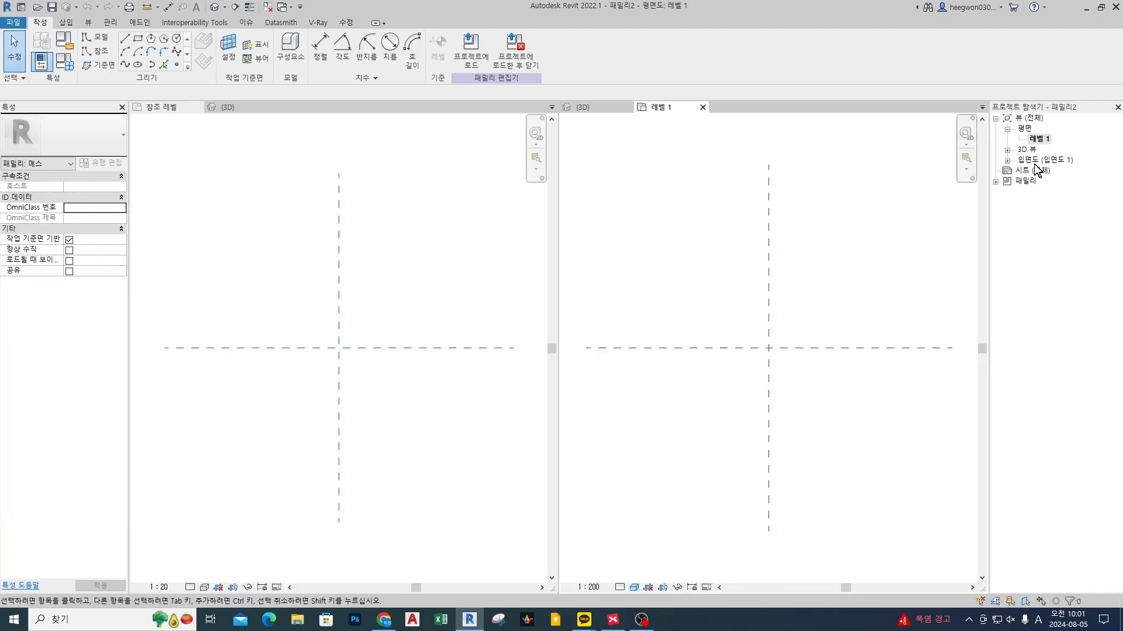
double_click(1037, 161)
double_click(1037, 171)
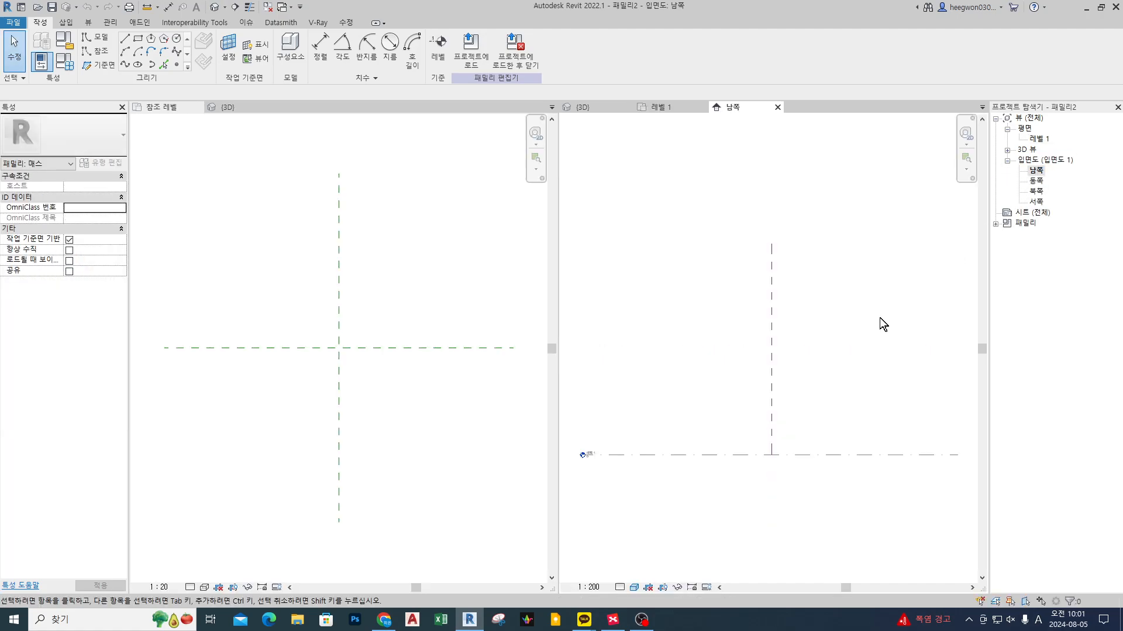
Step: Open the 전면 elevation of the generic model family beside the mass family's elevation
left_click(419, 253)
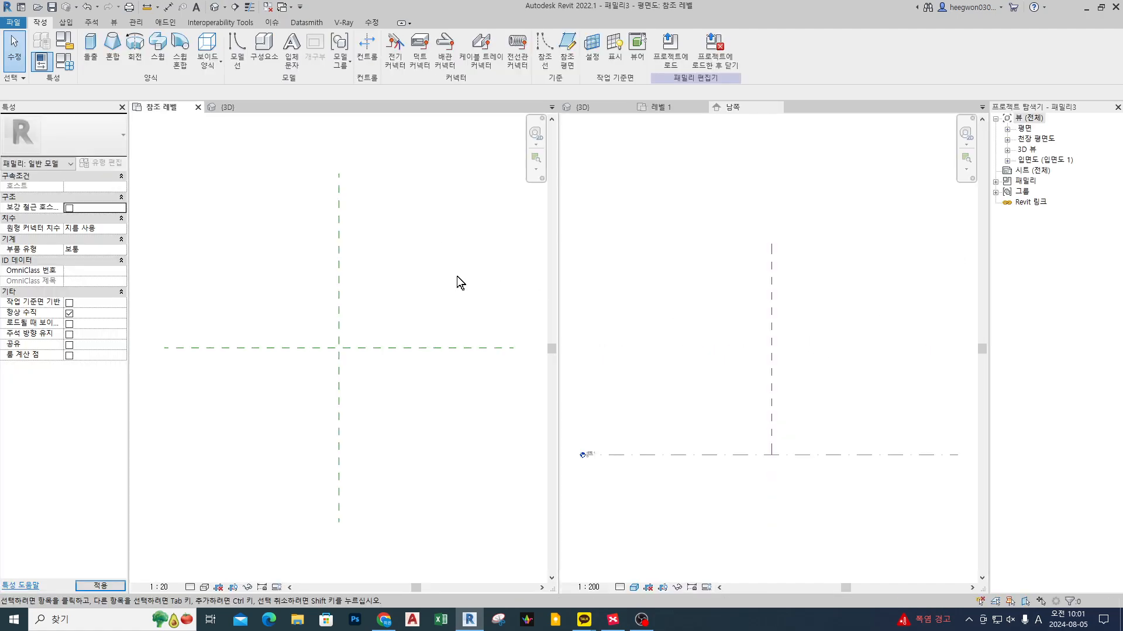
double_click(1032, 161)
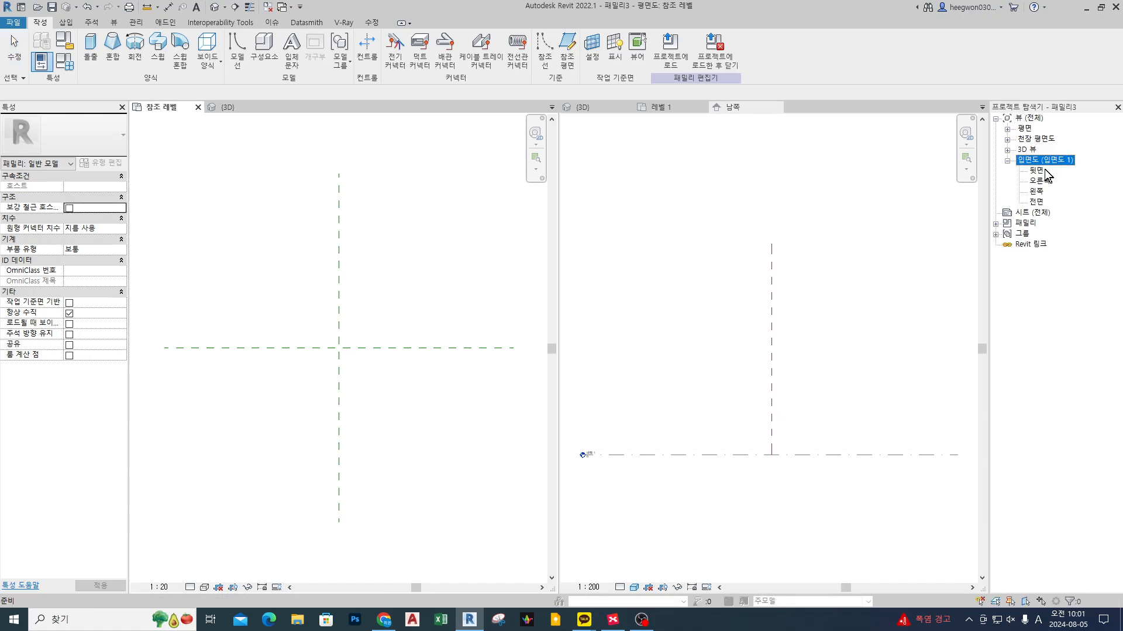
double_click(1035, 202)
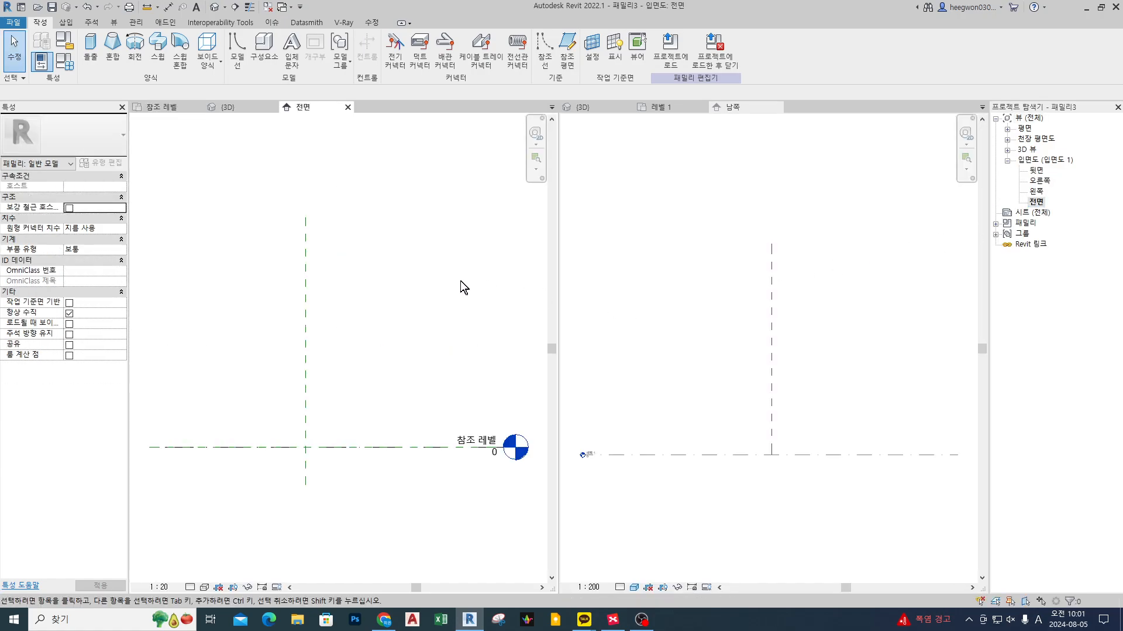
Step: Compare the level heads and reference planes in the elevations of the mass and generic model families
left_click(818, 395)
scroll(538, 483, "up", 2)
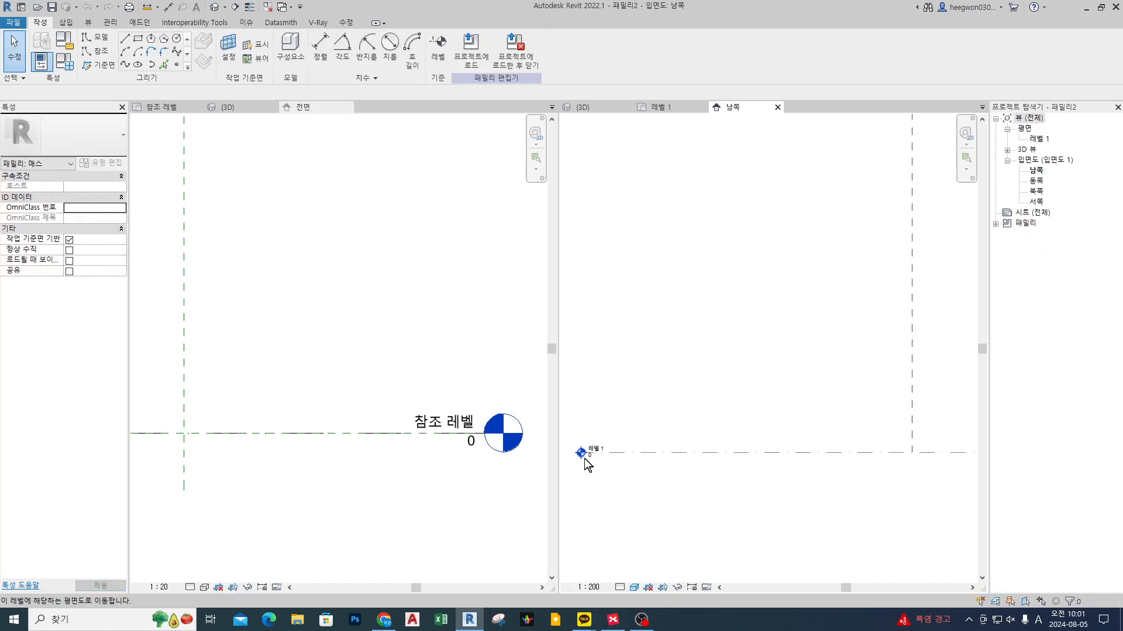
scroll(579, 461, "up", 4)
scroll(579, 461, "up", 1)
scroll(479, 440, "up", 2)
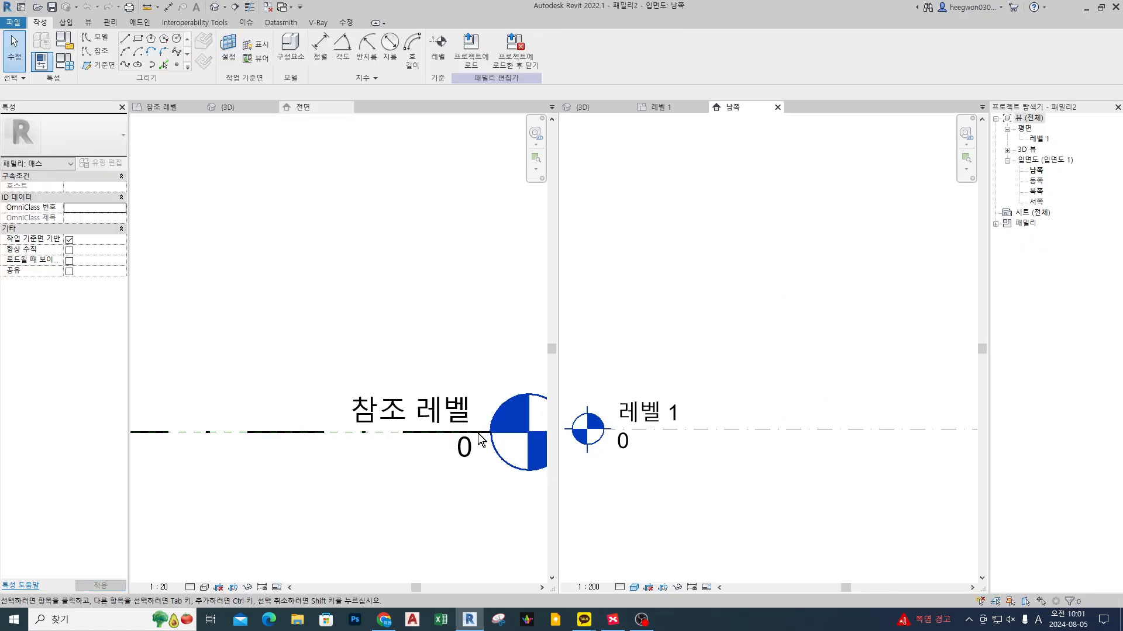
scroll(503, 439, "down", 3)
scroll(585, 430, "down", 1)
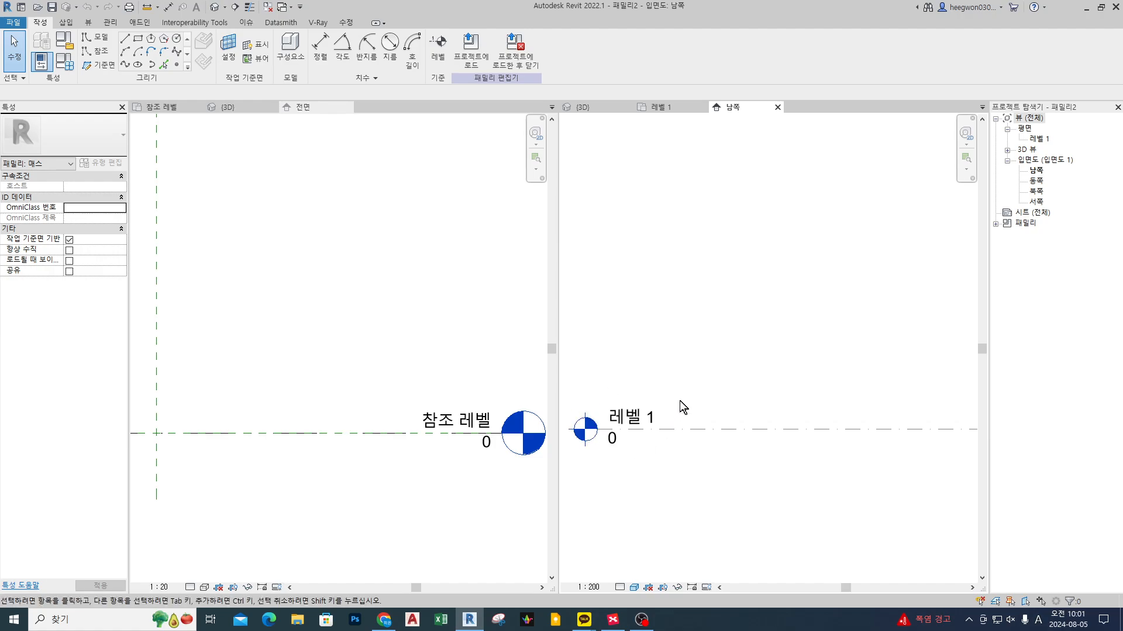
scroll(339, 316, "down", 3)
left_click(362, 327)
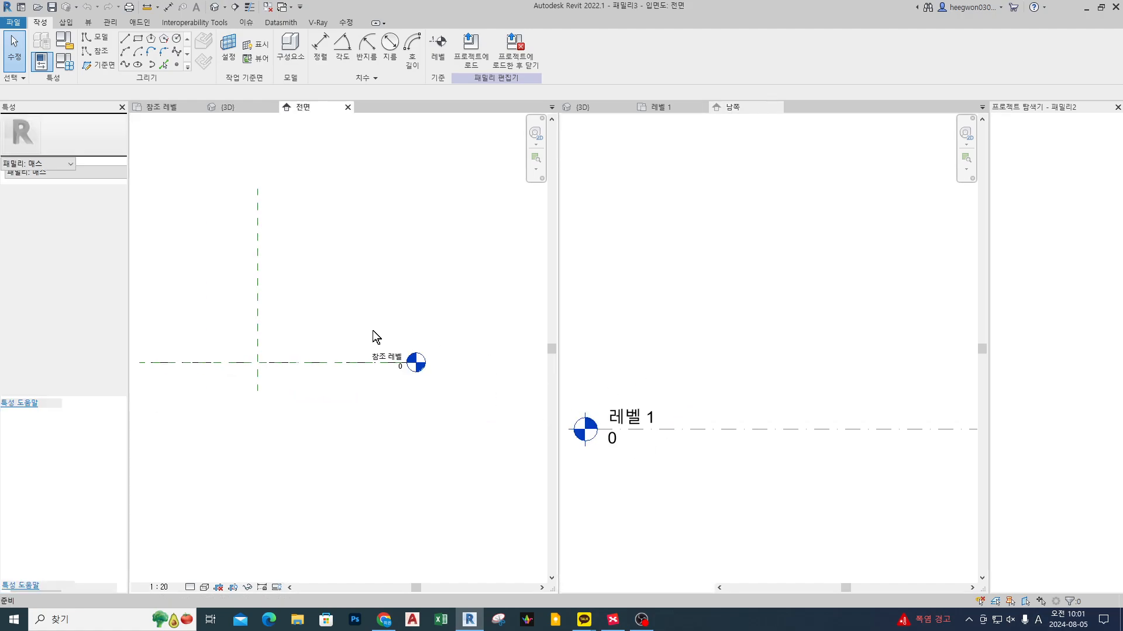
left_click(743, 279)
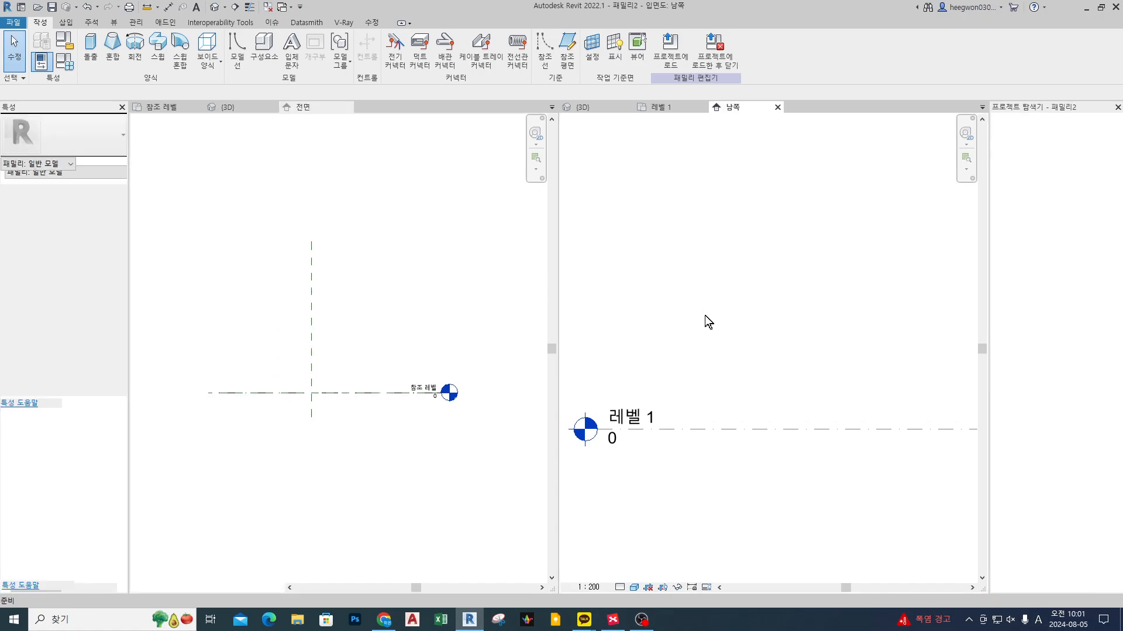
left_click(401, 251)
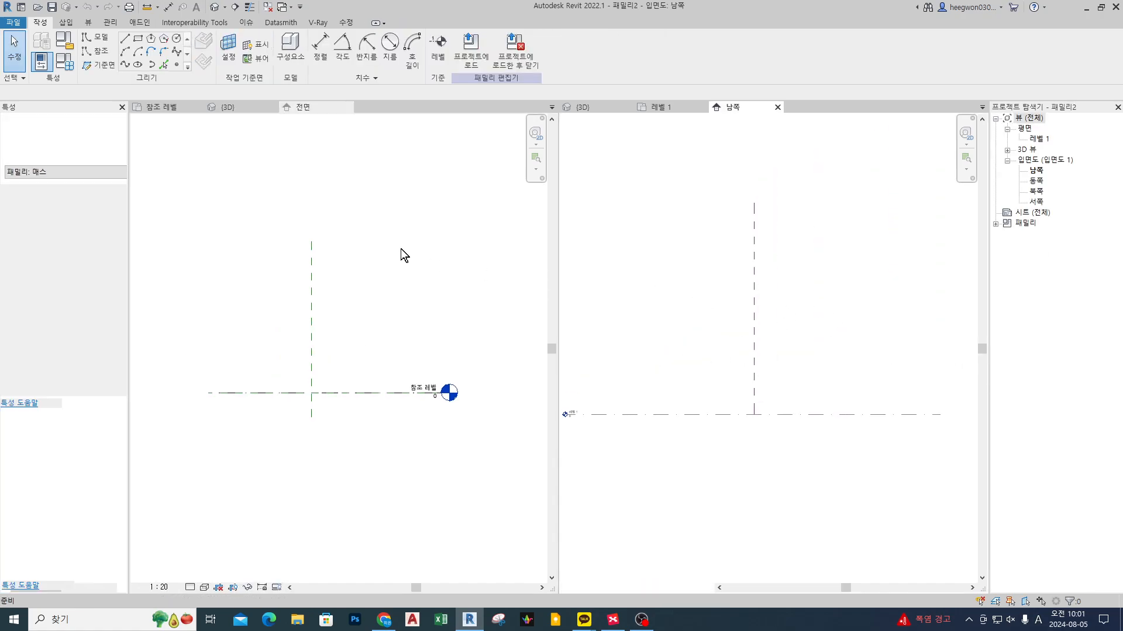
Step: Widen the mass family's view area and show the 3D views of both families side by side
left_click_drag(556, 287, 372, 282)
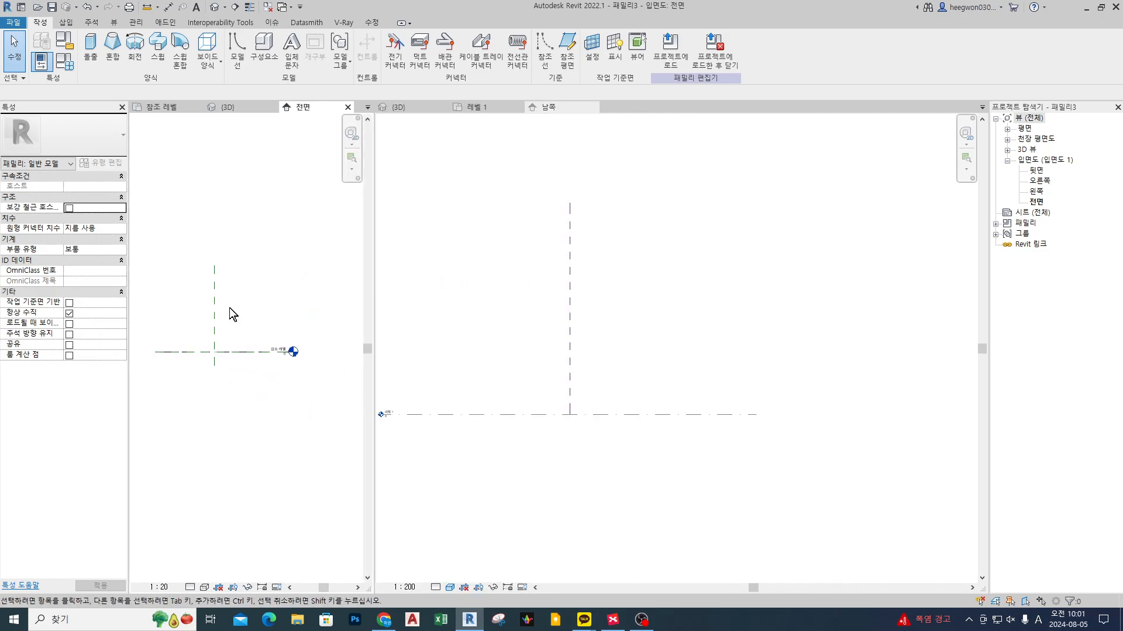
left_click(225, 110)
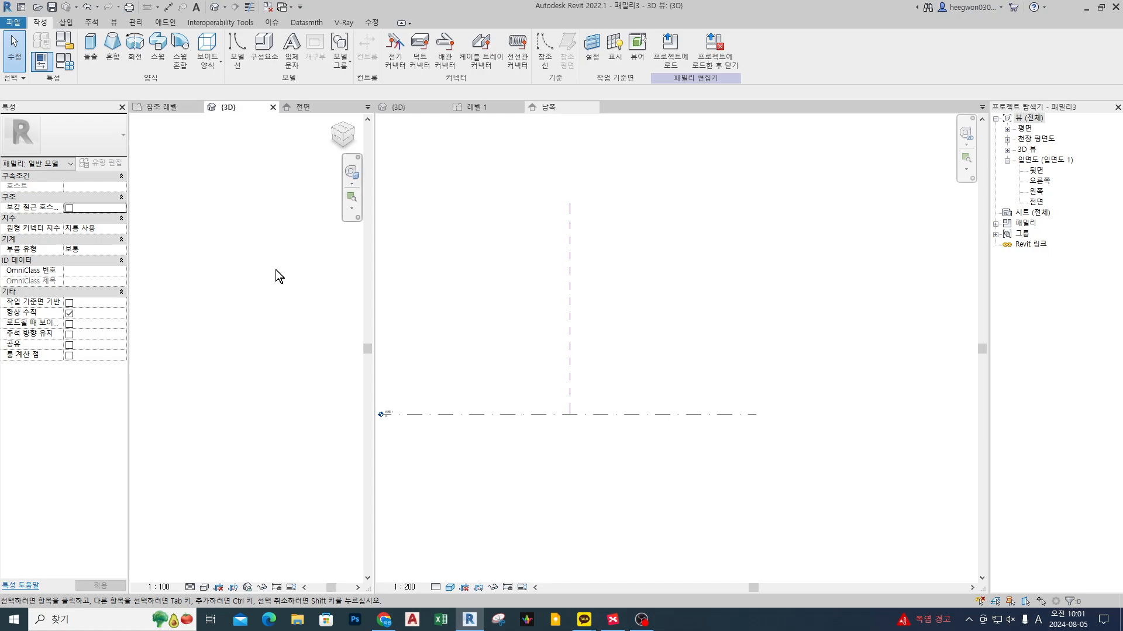
left_click(595, 244)
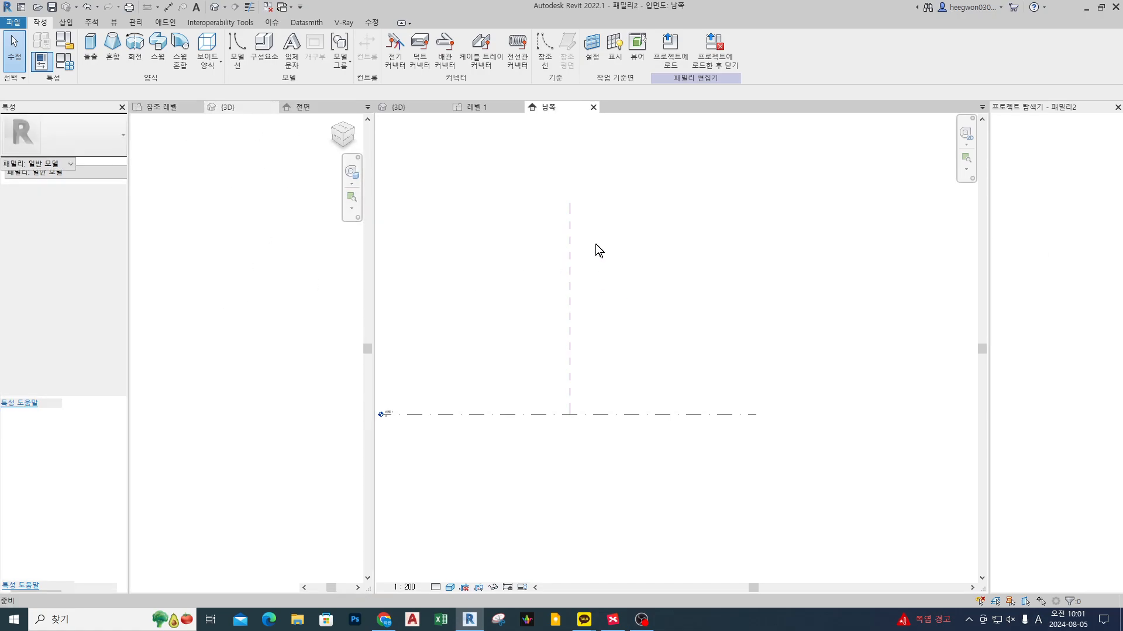
left_click(402, 106)
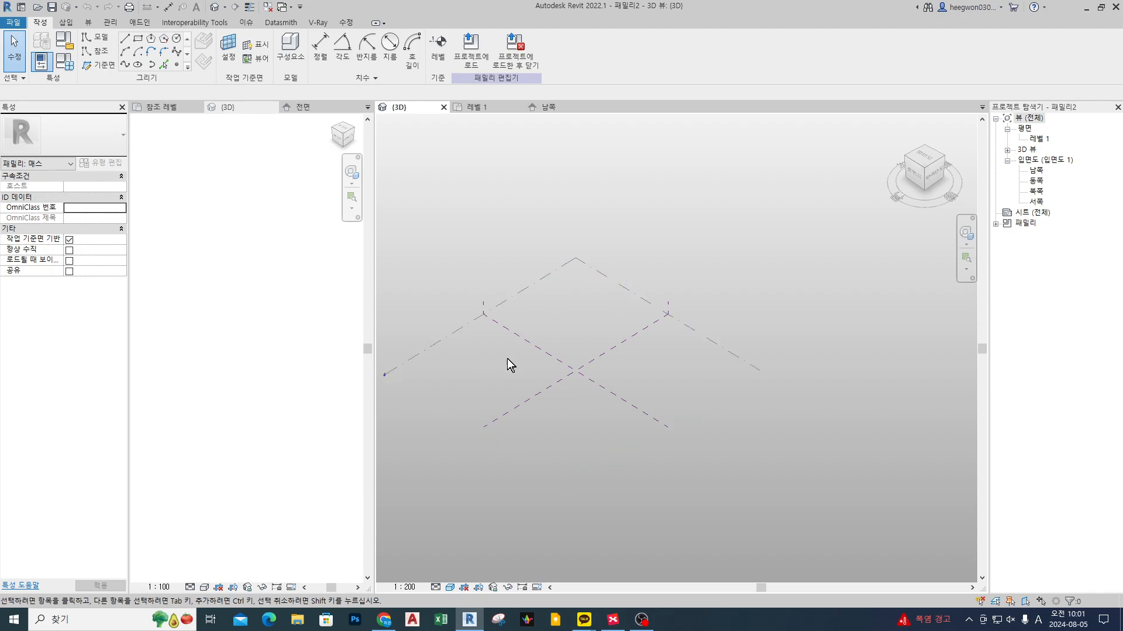
scroll(619, 324, "up", 2)
Step: Extrude a rectangle about 1200 by 1200 mm with a depth of 250 in the generic model family's 3D view
left_click(237, 255)
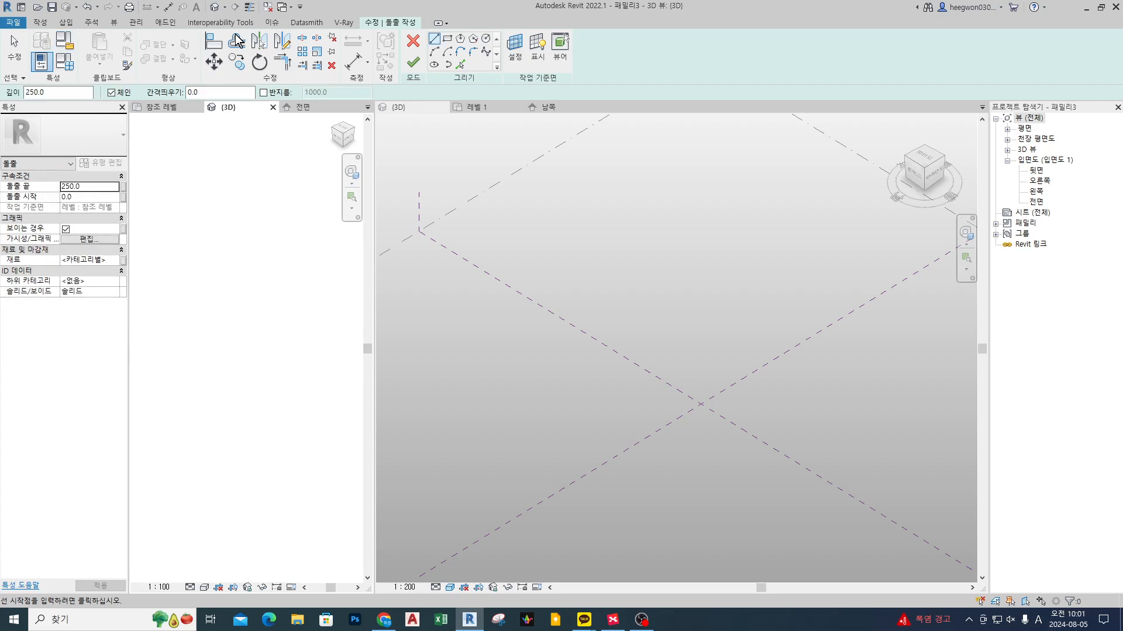
left_click(447, 39)
left_click(238, 346)
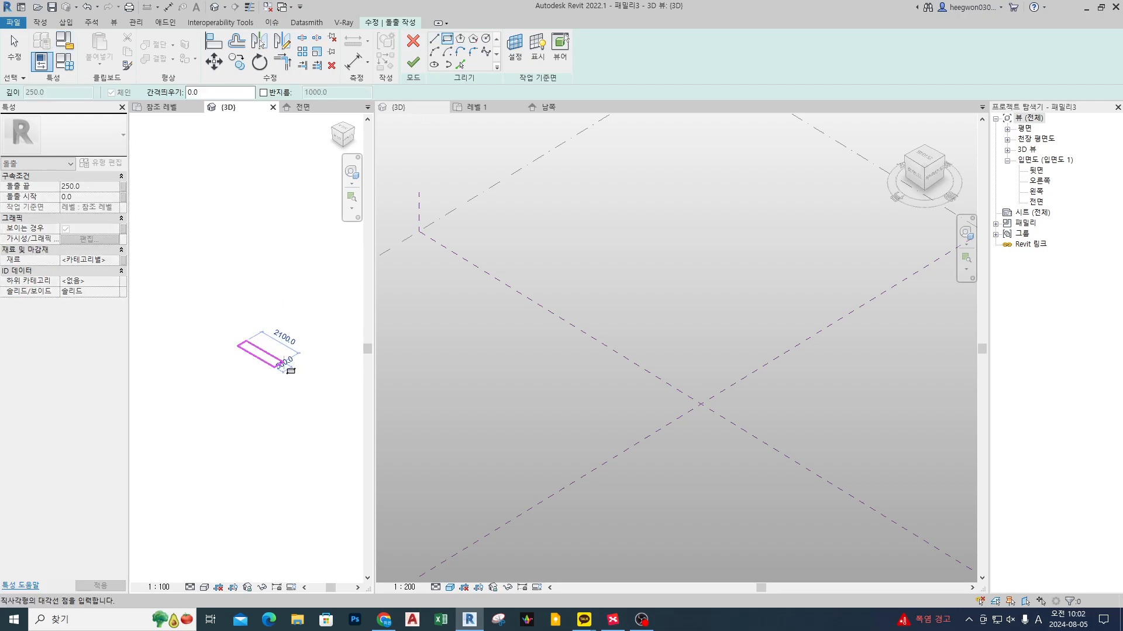
scroll(293, 350, "up", 1)
left_click(277, 347)
scroll(239, 348, "up", 2)
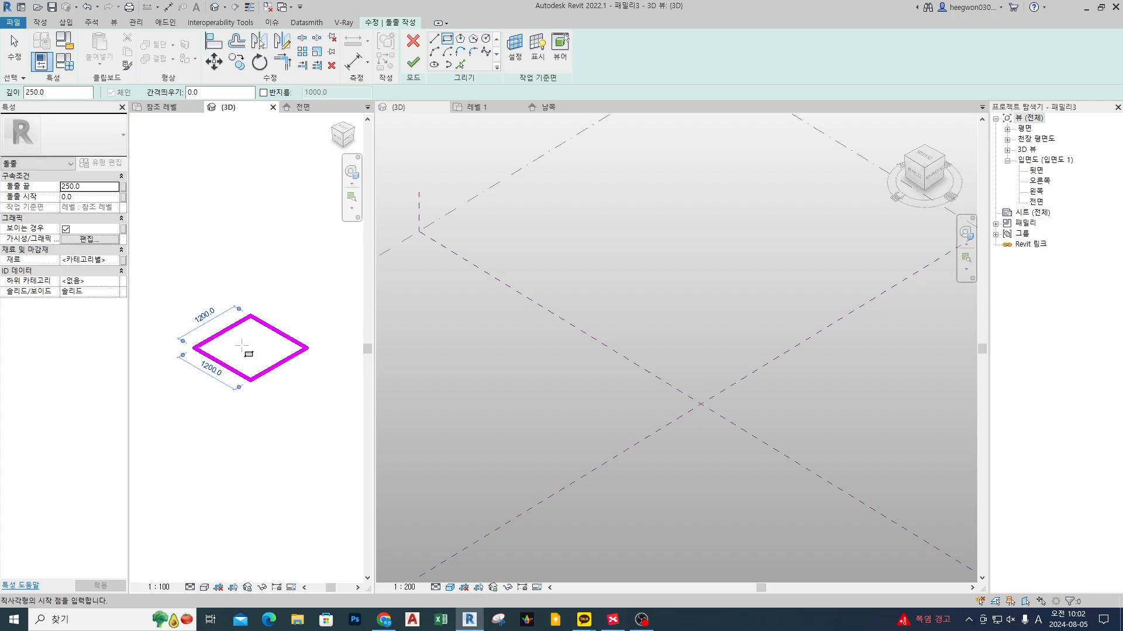
left_click(413, 62)
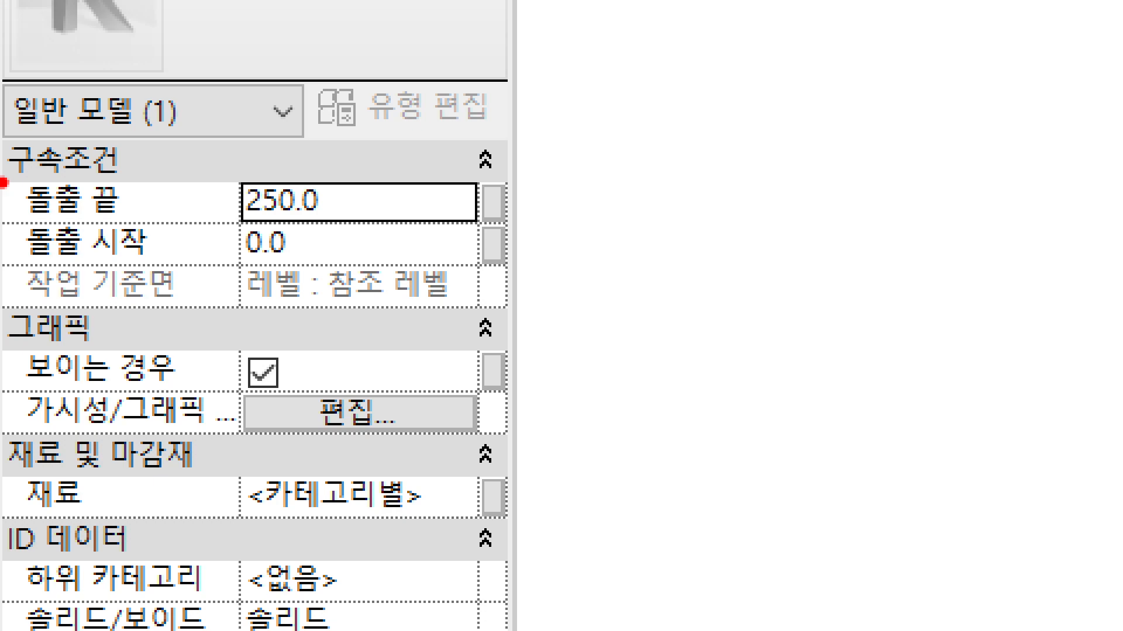
Step: Check the extrusion's start and end constraints and stretch the generic model box to run from about -1196.4 to 1434.1
left_click_drag(4, 151, 39, 156)
left_click_drag(5, 220, 34, 222)
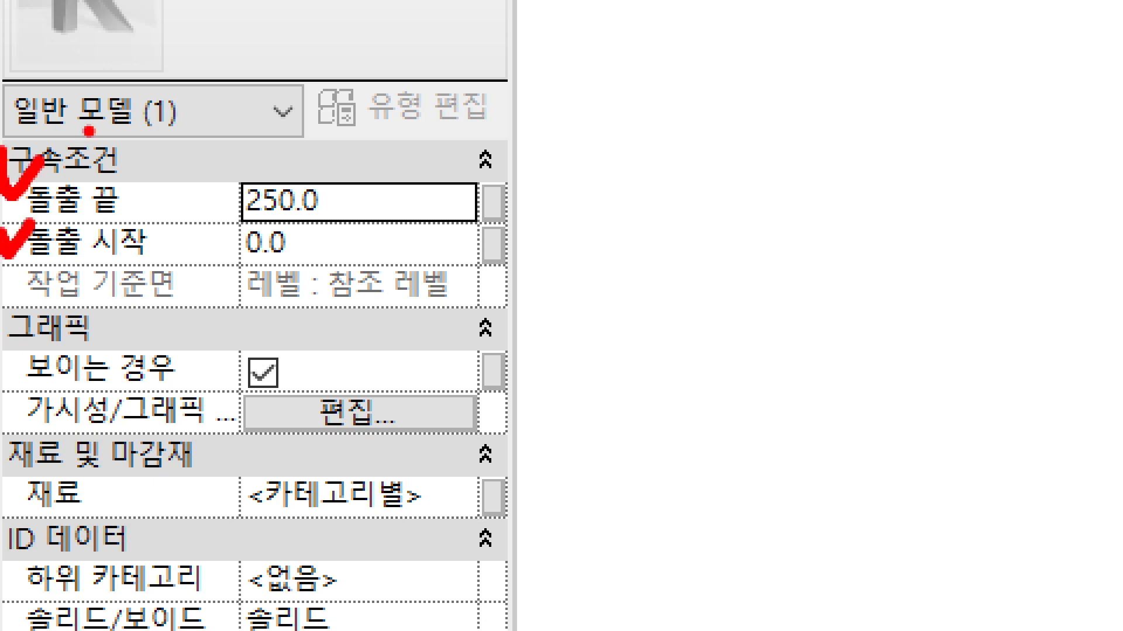
mouse_move(111, 124)
left_mouse_down()
mouse_move(571, 269)
mouse_move(573, 254)
left_mouse_up()
mouse_move(3, 314)
left_mouse_down()
mouse_move(560, 327)
mouse_move(598, 326)
mouse_move(595, 312)
left_mouse_up()
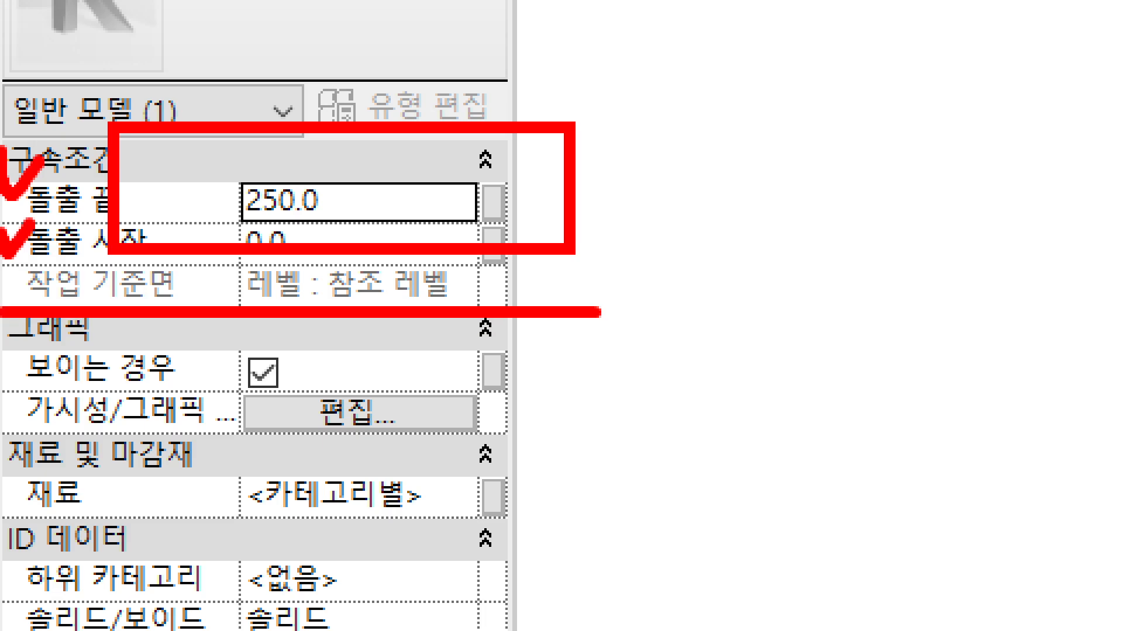
key("Escape")
mouse_move(250, 326)
left_mouse_down()
mouse_move(252, 175)
mouse_move(251, 417)
left_mouse_up()
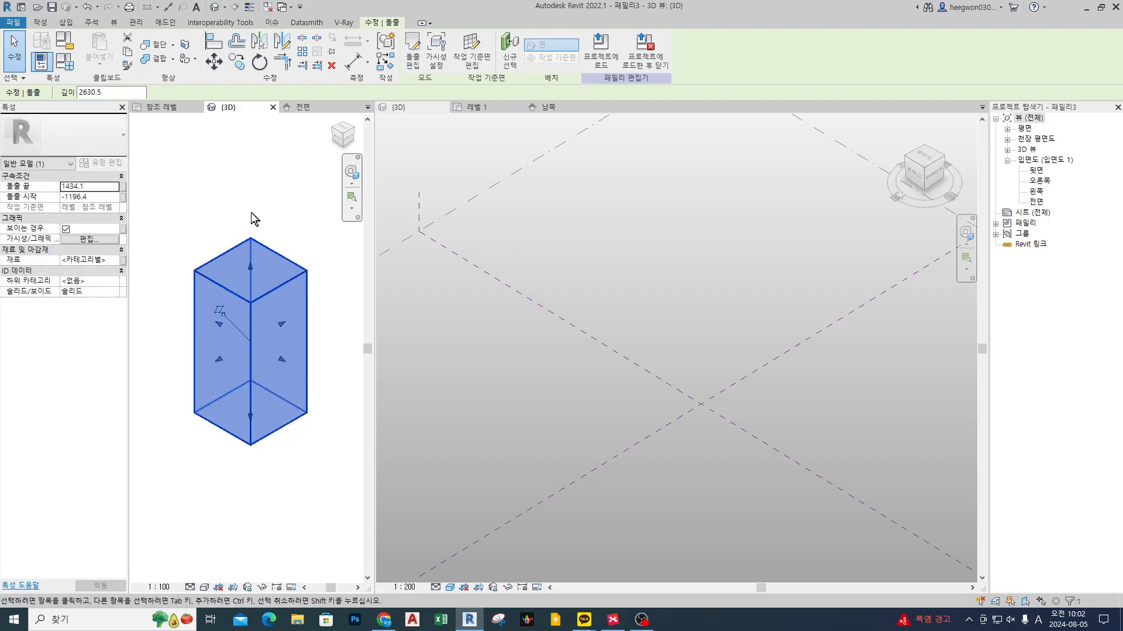
left_click(243, 175)
Step: Draw a rectangle of about 3500 by 3500 mm on level 1 in the mass family's 3D view
left_click(615, 225)
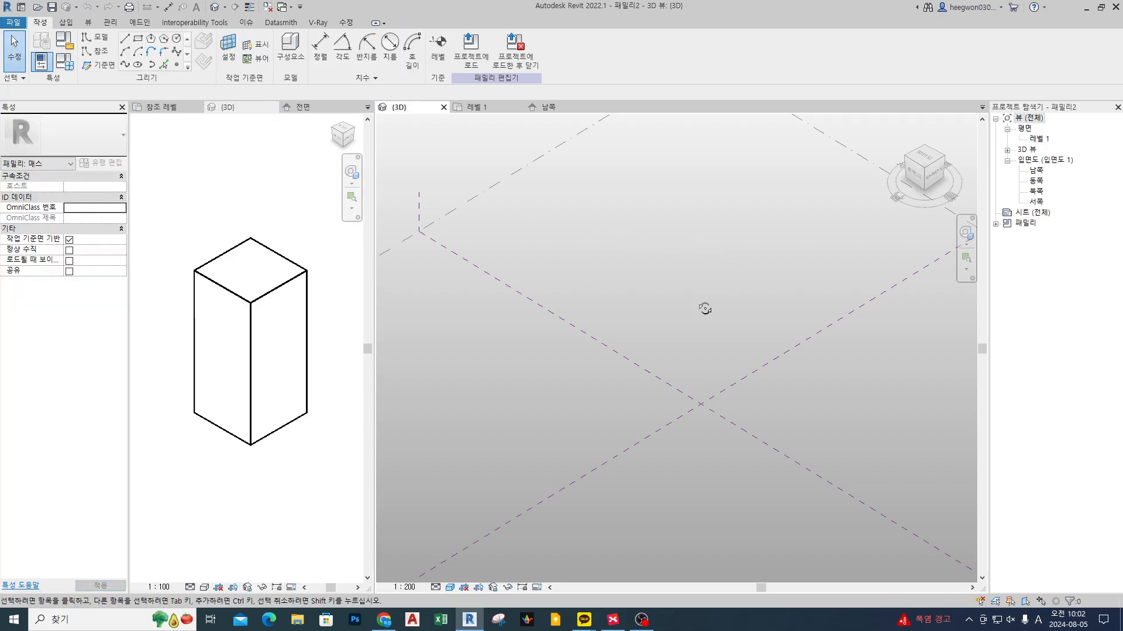
middle_click_drag(704, 308, 724, 323, "shift")
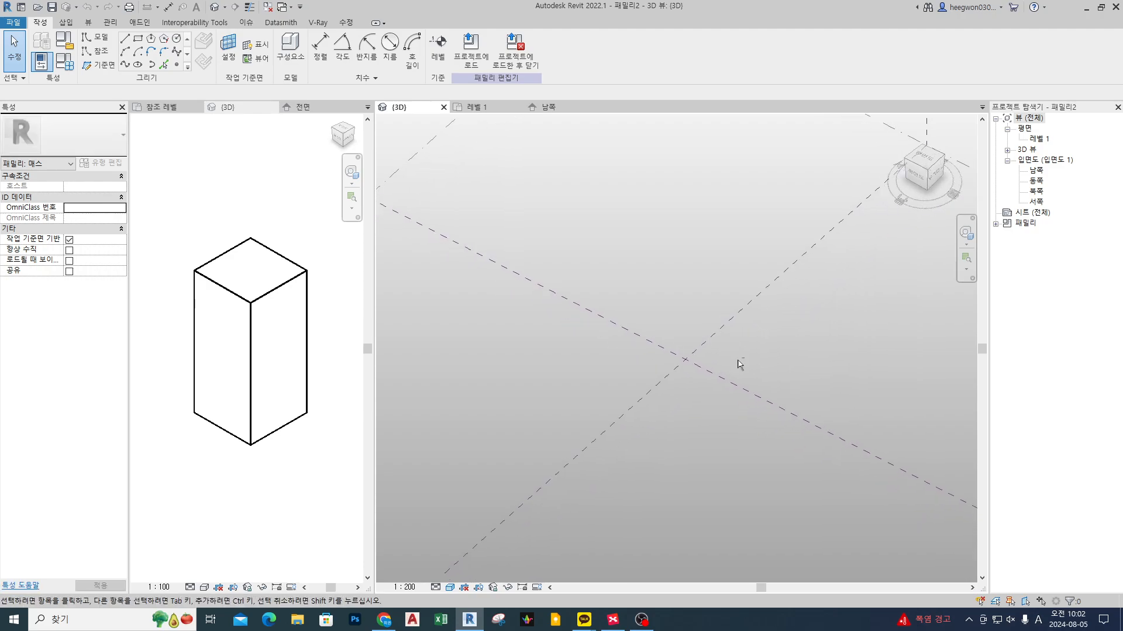
middle_click_drag(738, 364, 698, 243, "shift")
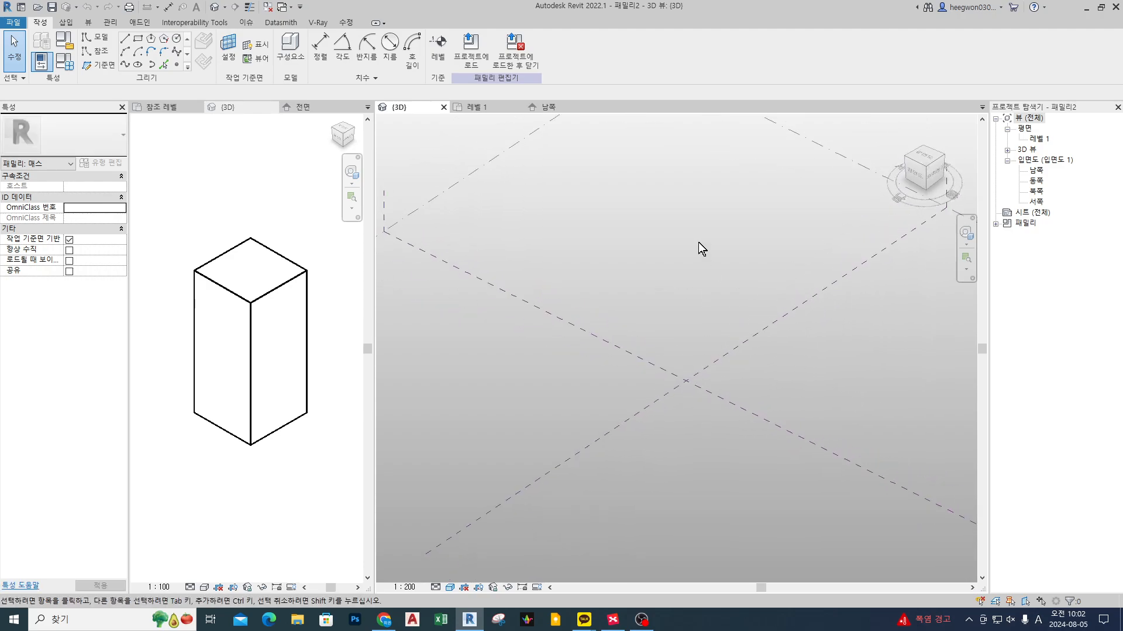
left_click(139, 40)
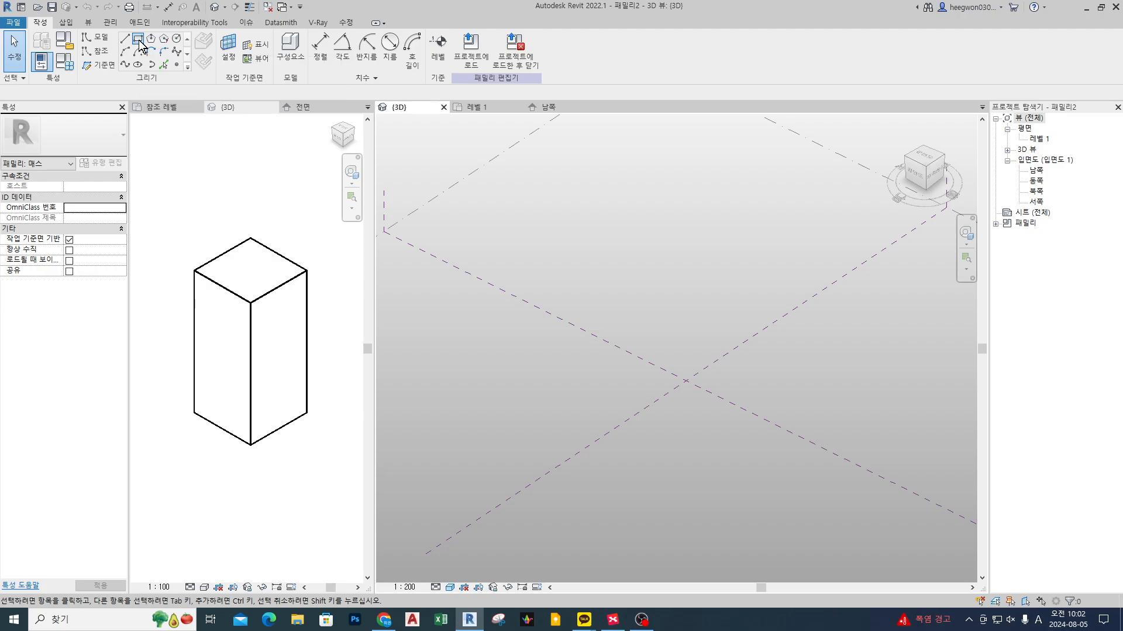
left_click(674, 345)
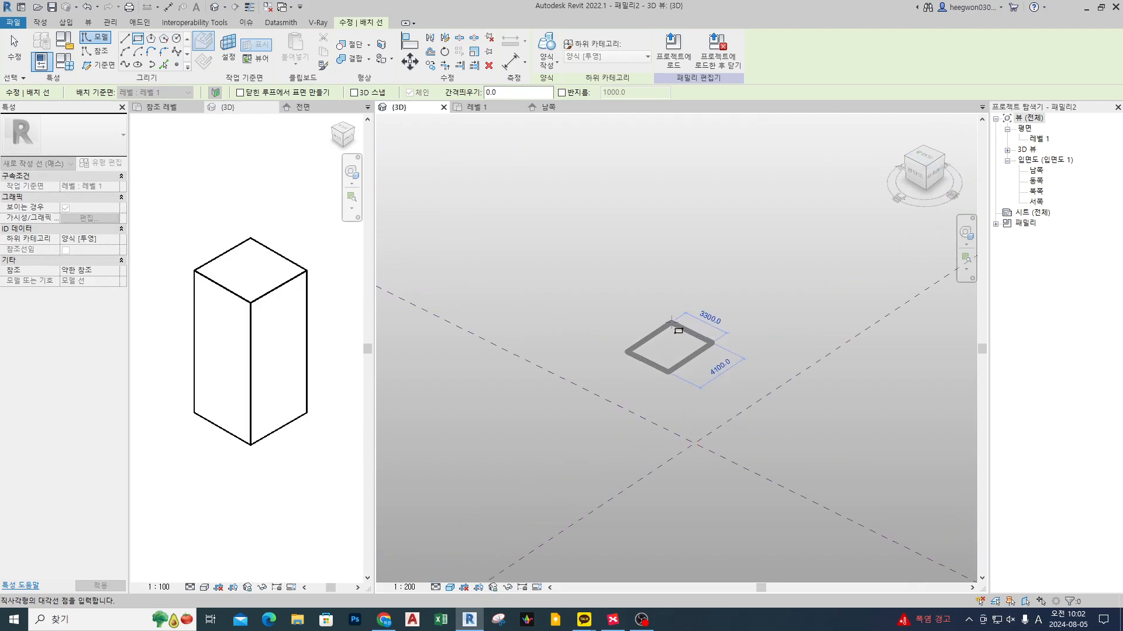
scroll(666, 318, "up", 2)
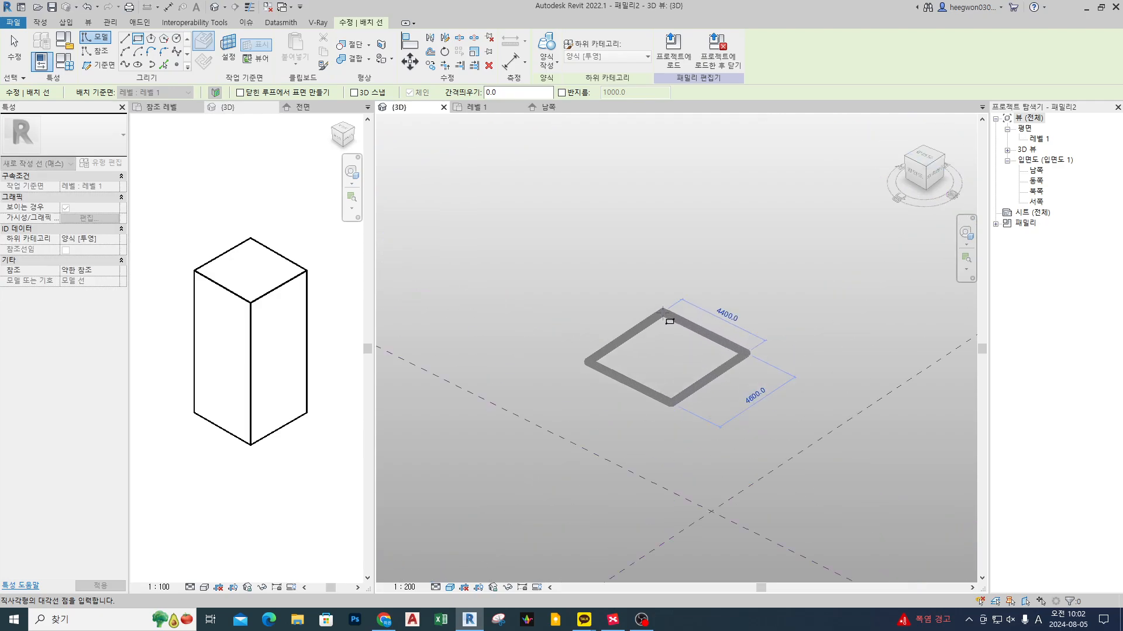
left_click(663, 313)
scroll(696, 343, "up", 2)
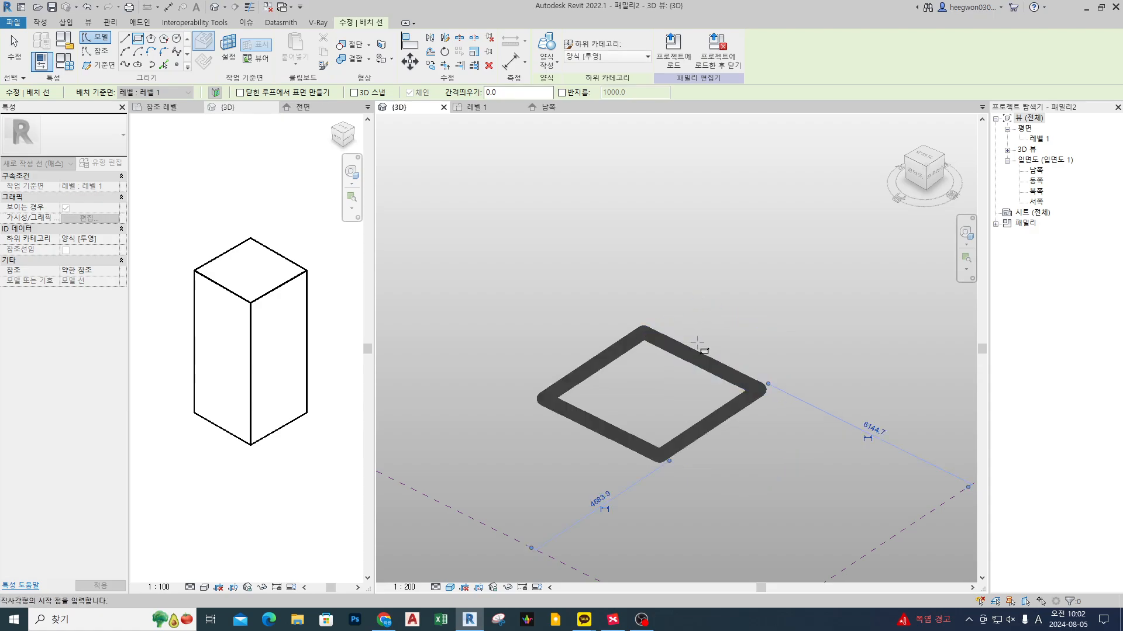
scroll(697, 342, "down", 3)
key("Escape")
key("Escape")
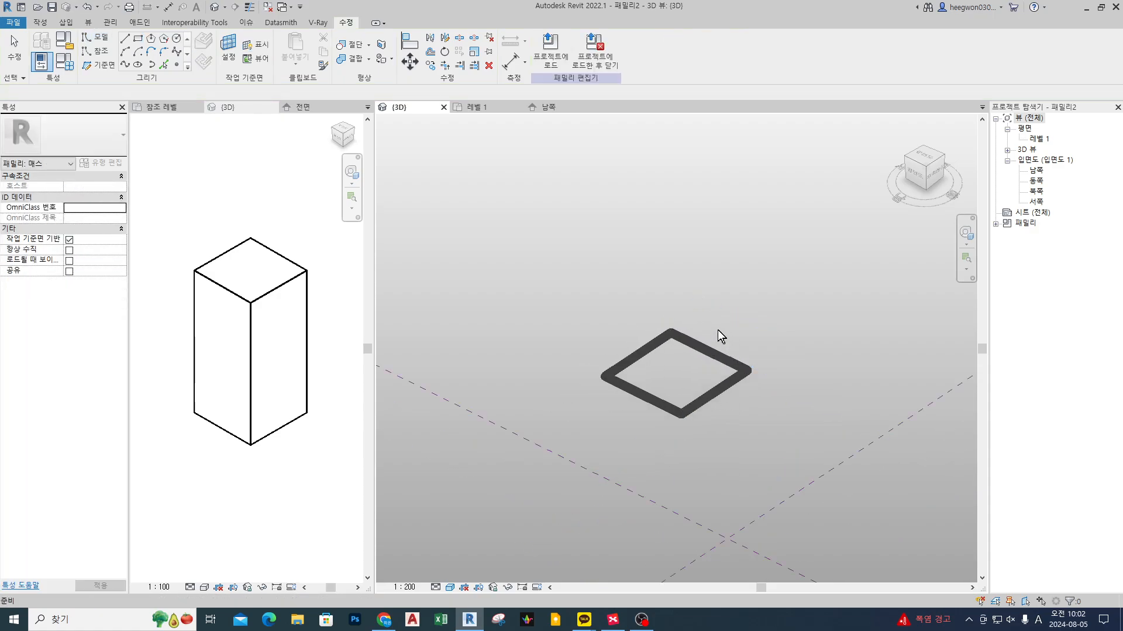
Step: Create a solid form from the mass family's rectangle and raise its top face to a height of about 2194.5 mm
key("Tab")
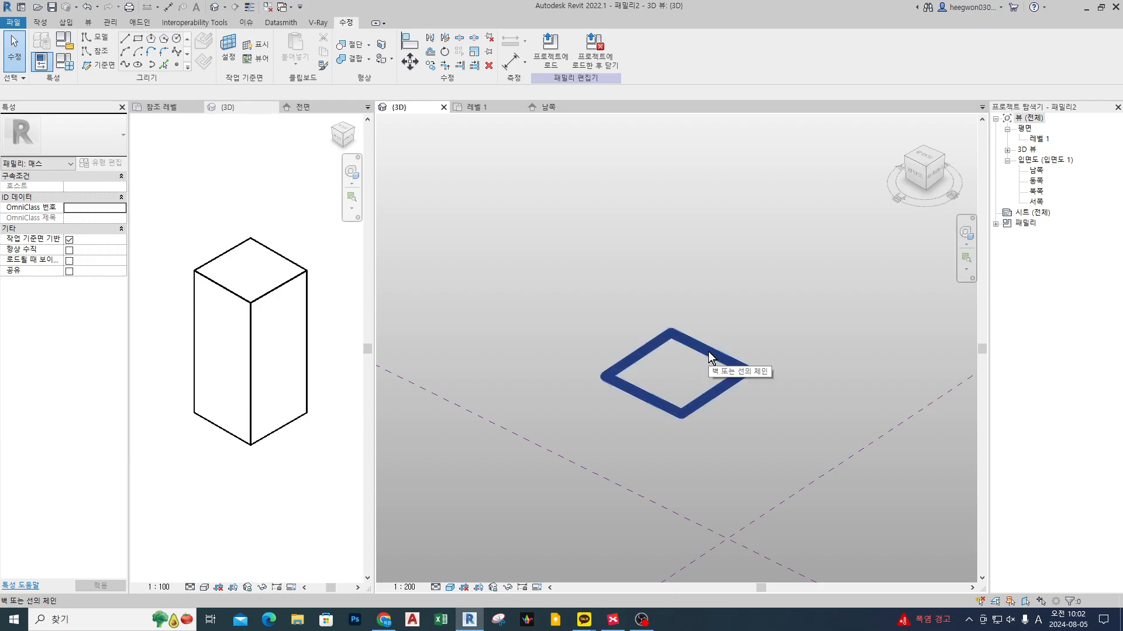
left_click(709, 353)
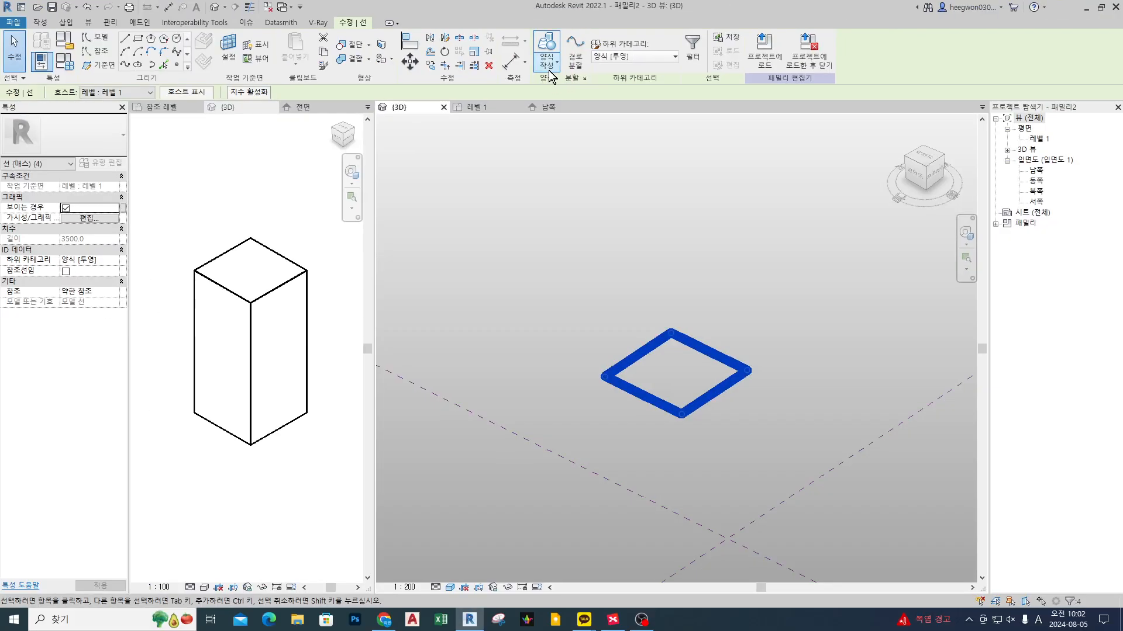
left_click(575, 120)
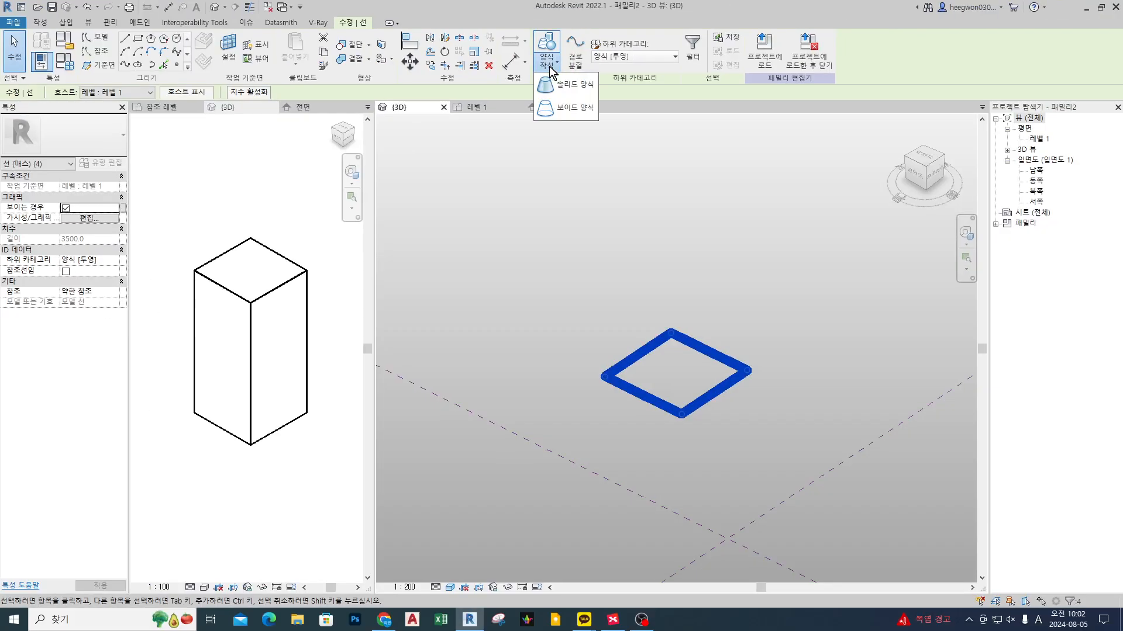
left_click(576, 85)
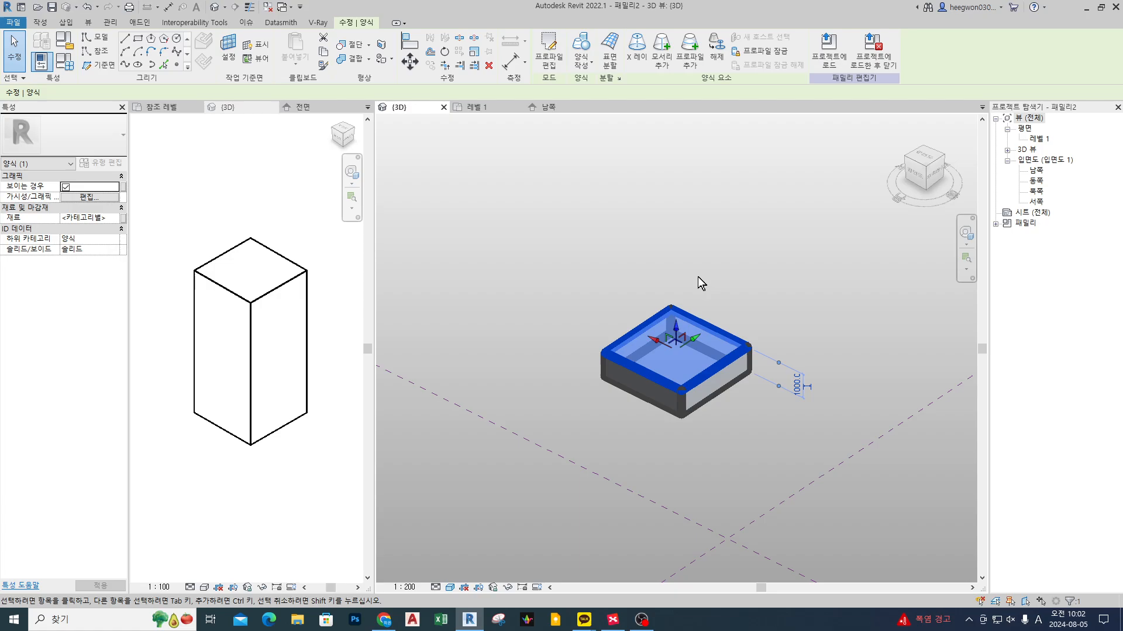
left_click(560, 230)
left_click(704, 339)
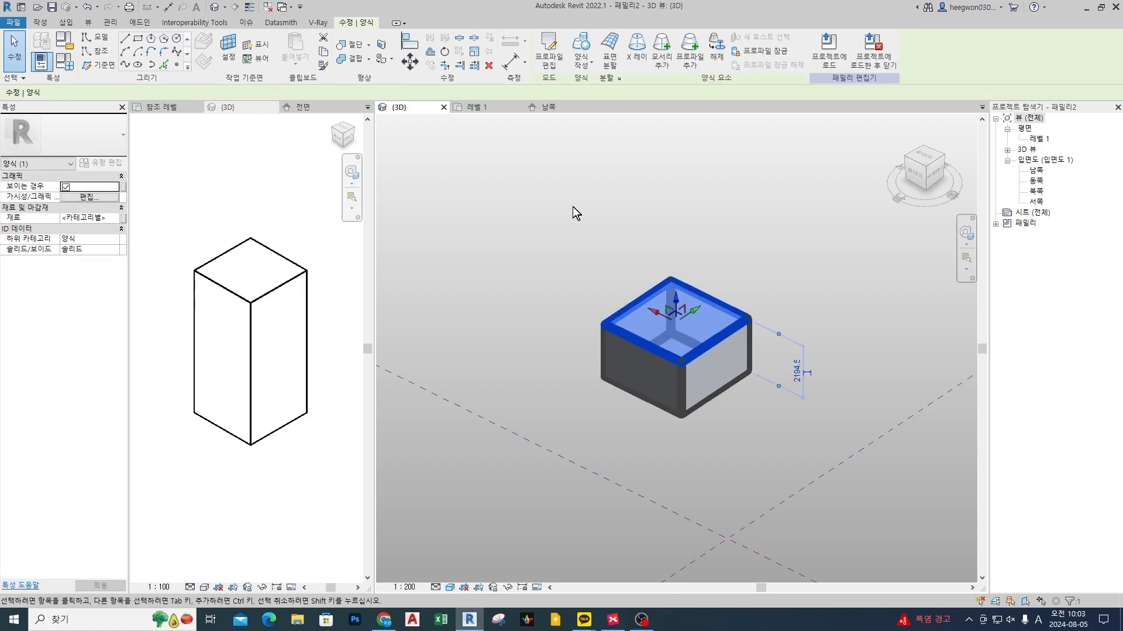
left_click(573, 206)
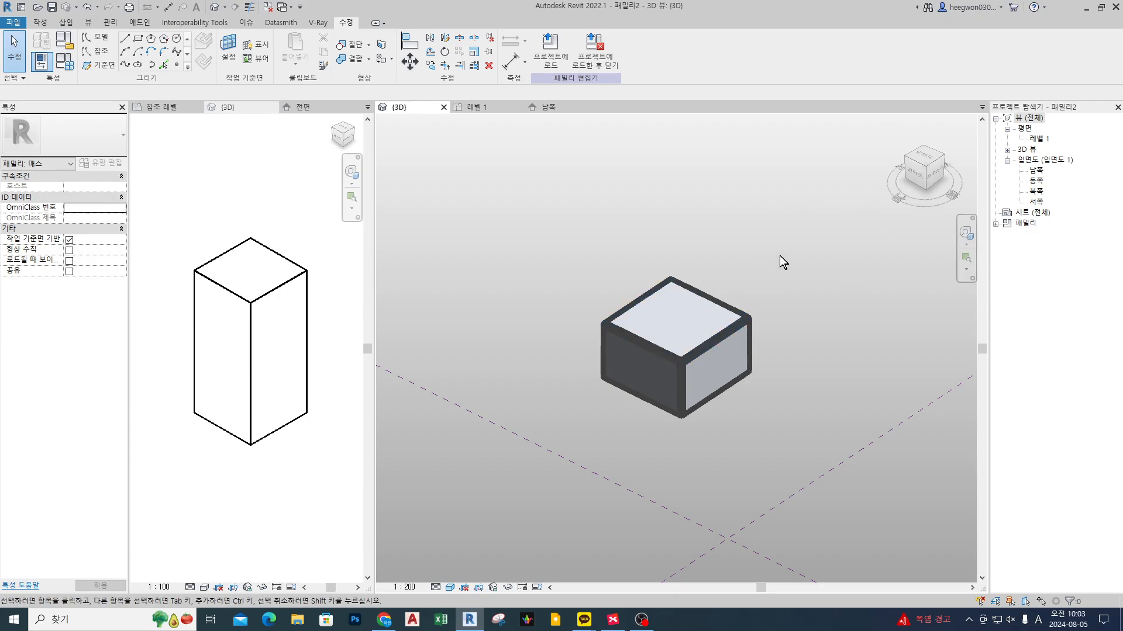
Step: Turn on thin line display for the views and inspect the mass form
key("t")
key("l")
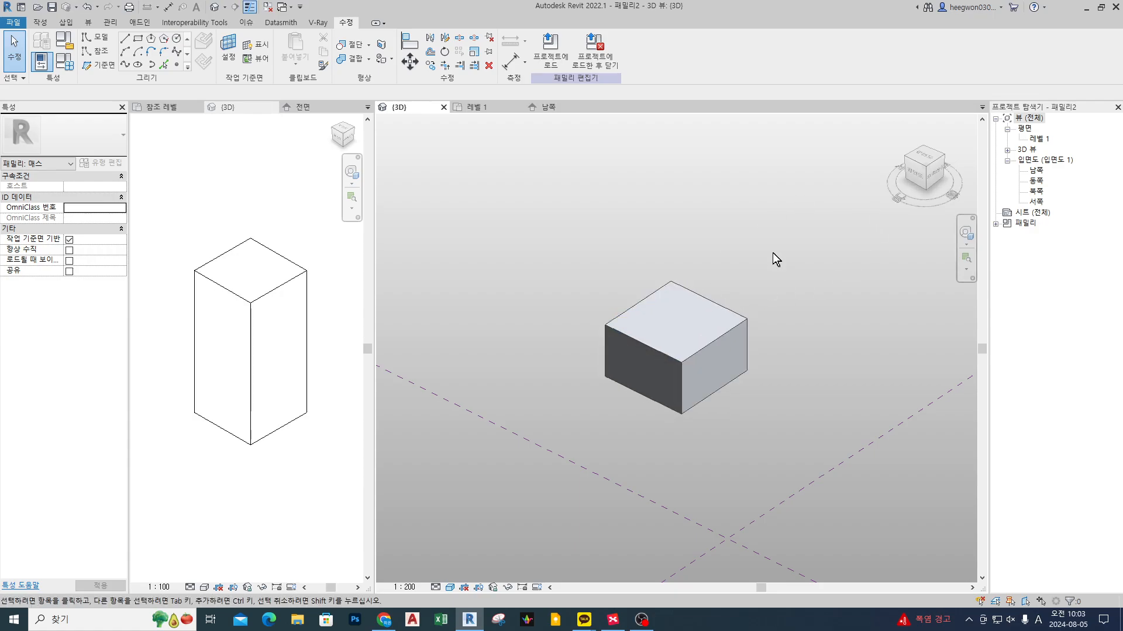
scroll(672, 327, "up", 2)
middle_click(879, 402)
Step: Raise the bottom of the generic model's extrusion to a start offset of about -124.7 mm
left_click(290, 336)
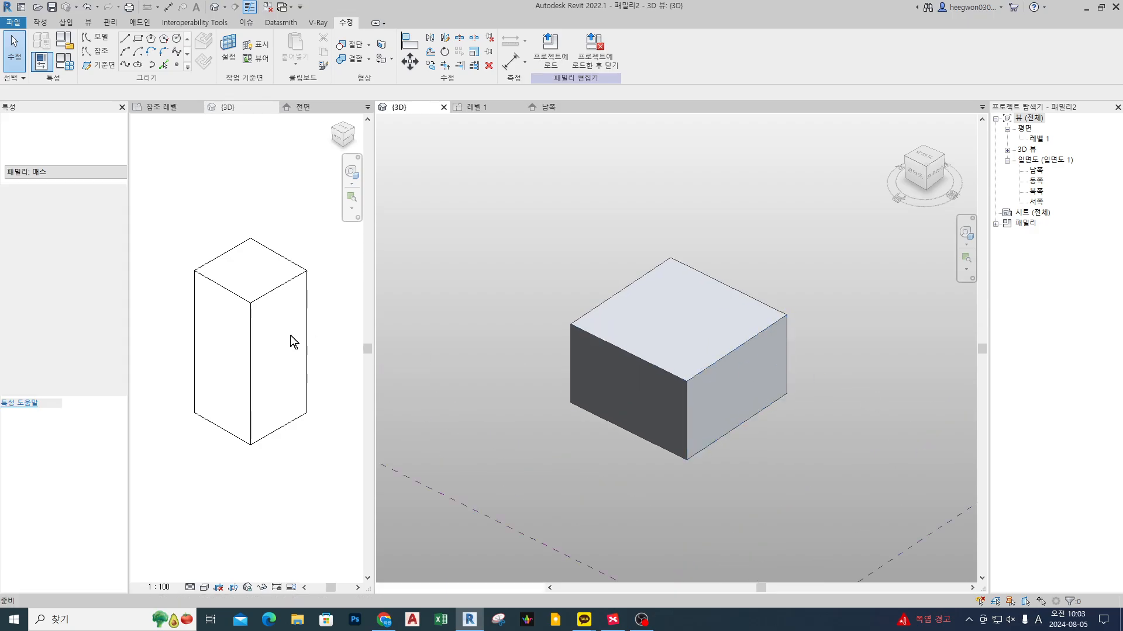
left_click(250, 420)
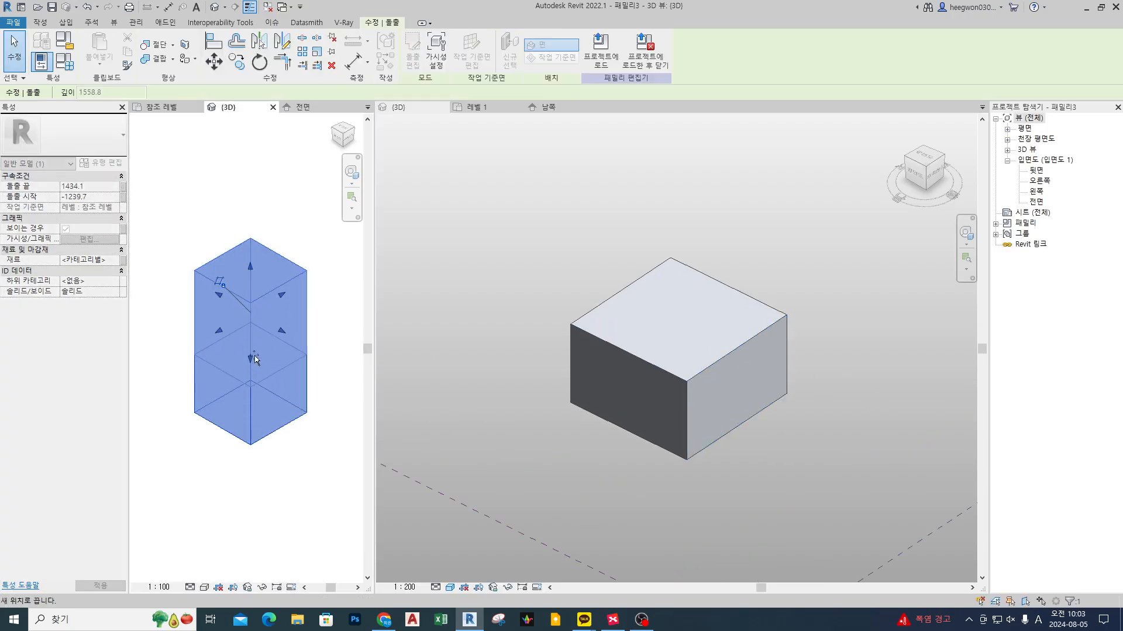
left_click_drag(254, 355, 254, 356)
left_click(286, 210)
scroll(308, 267, "up", 2)
middle_click_drag(311, 270, 335, 286)
Step: Compare the generic extrusion's start and end constraints with the properties of the mass form's top face
key("ctrl+2")
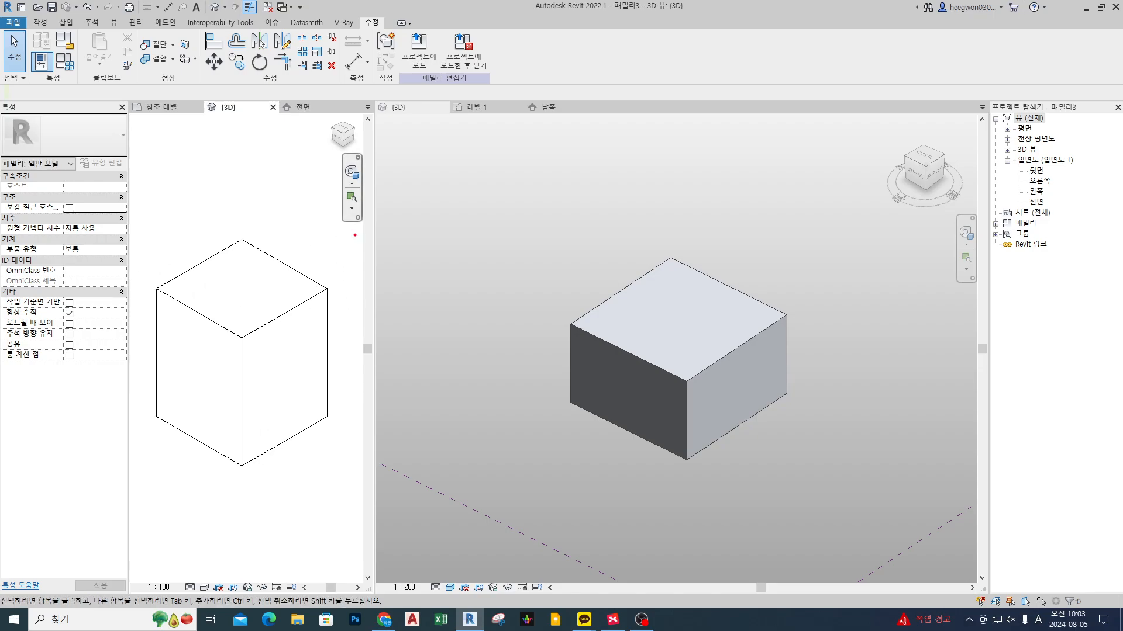
left_click(265, 296)
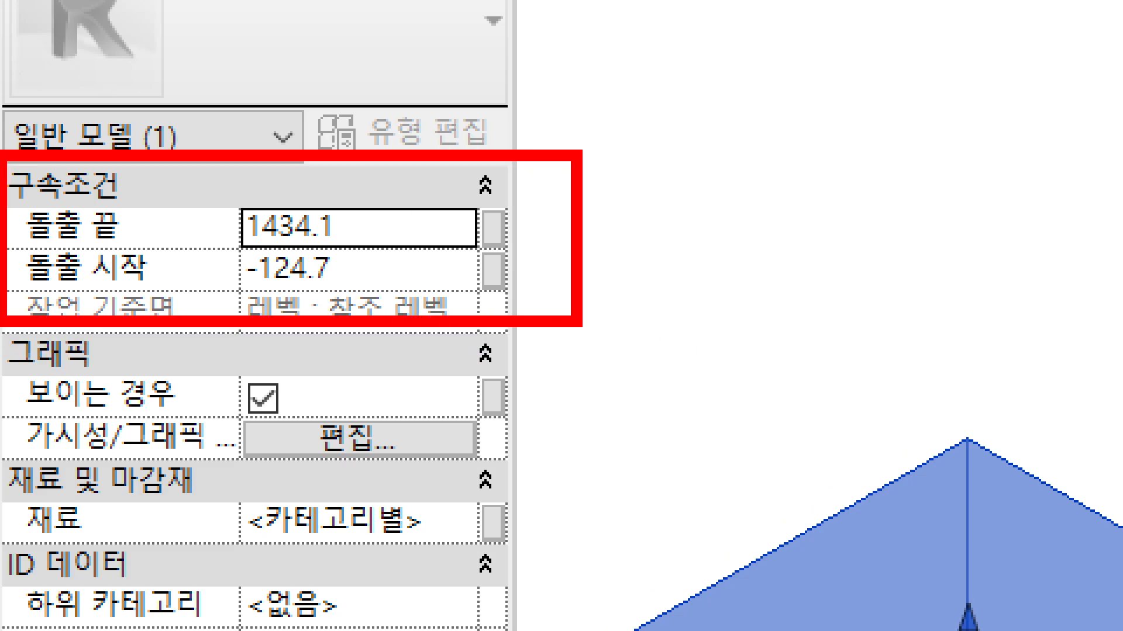
key("Escape")
left_click(308, 229)
left_click(694, 354)
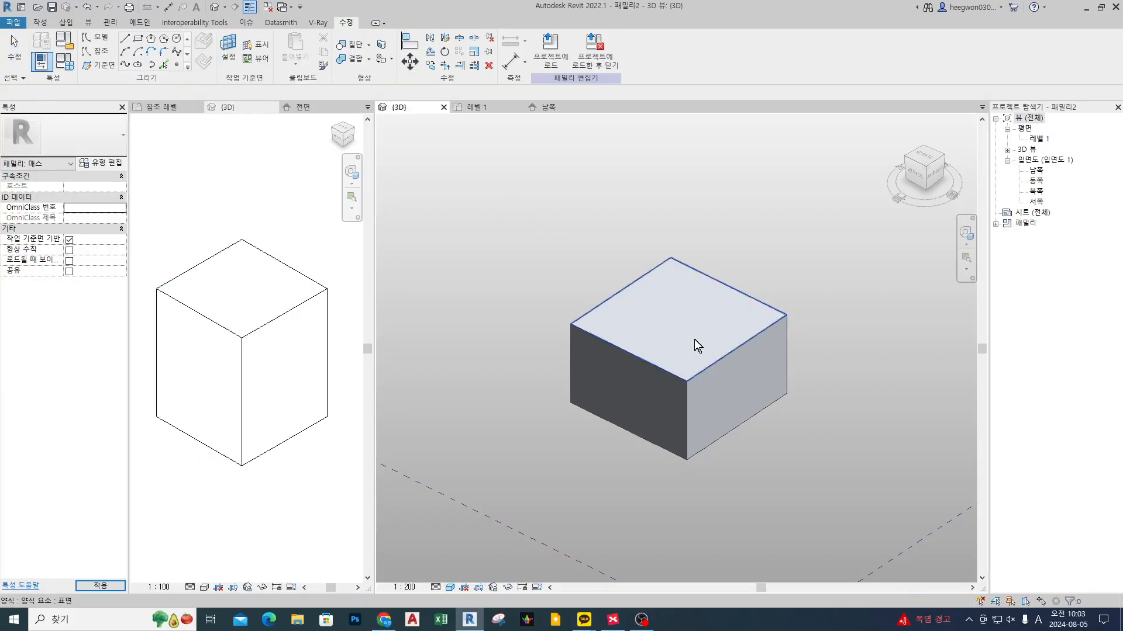
left_click(694, 338)
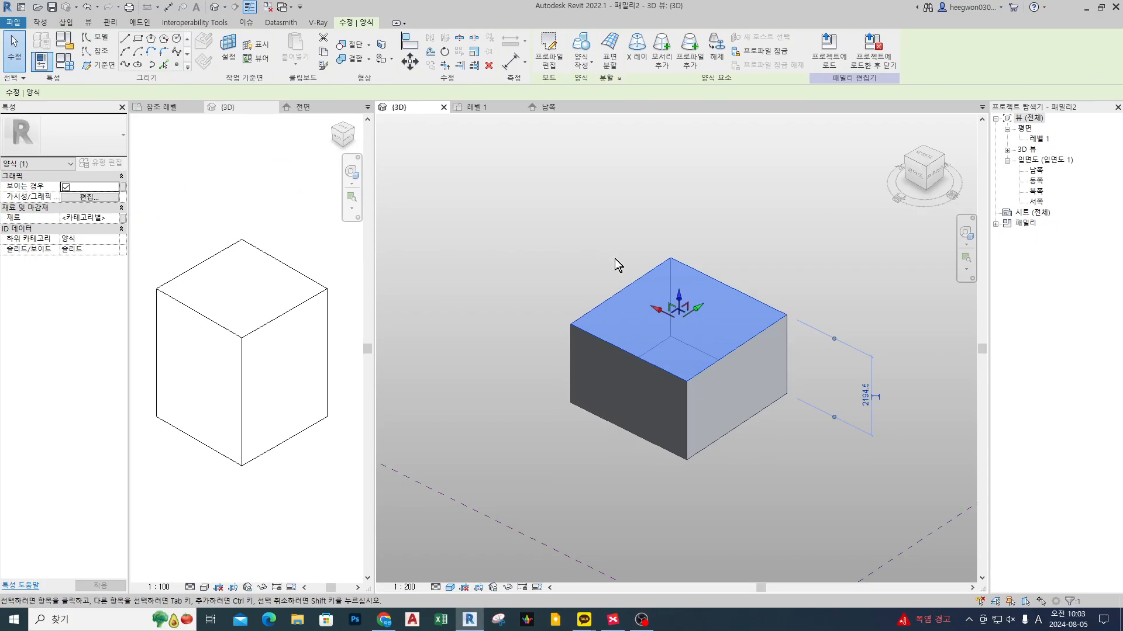
key("Escape")
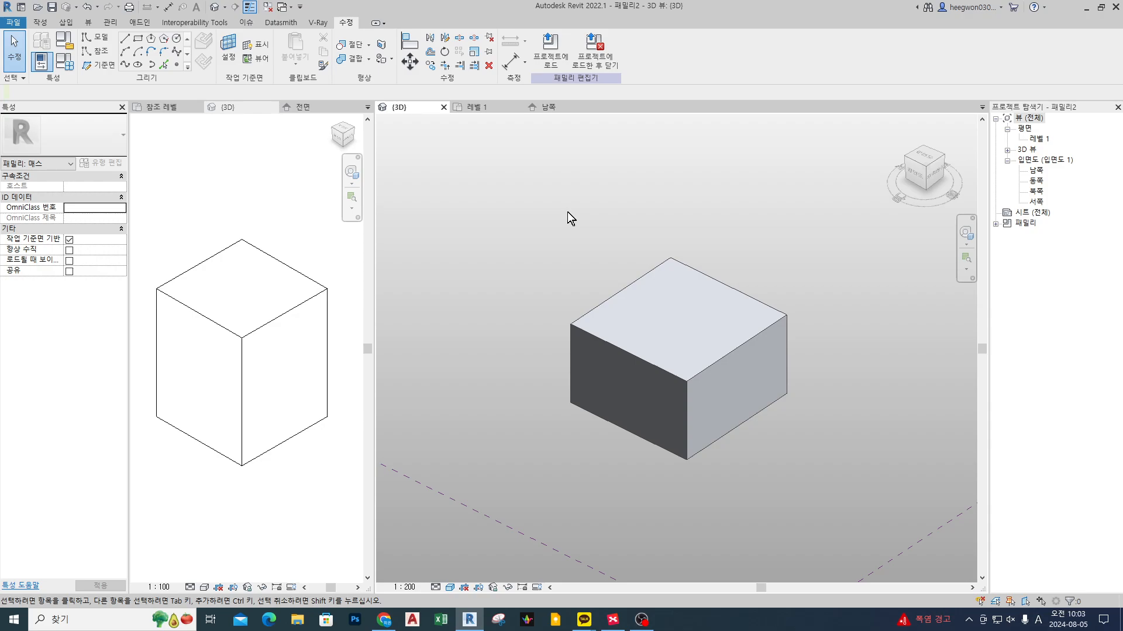
scroll(735, 337, "up", 2)
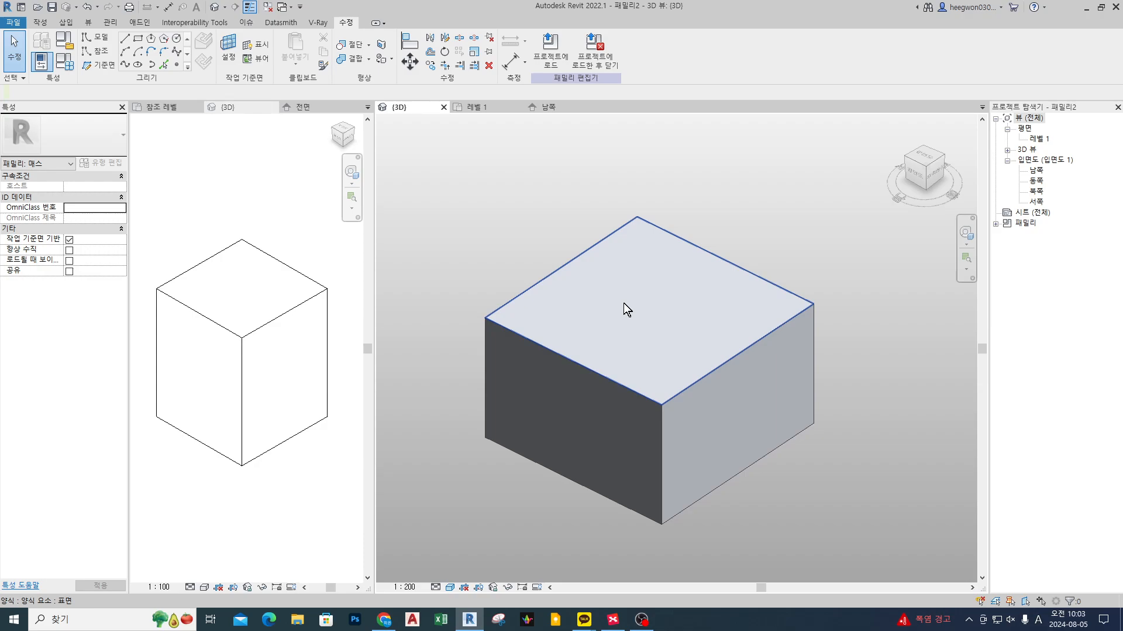
Step: Draw a horizontal reference plane about 2800 mm above level 1, over the form, in the mass family's 남쪽 elevation
left_click(482, 110)
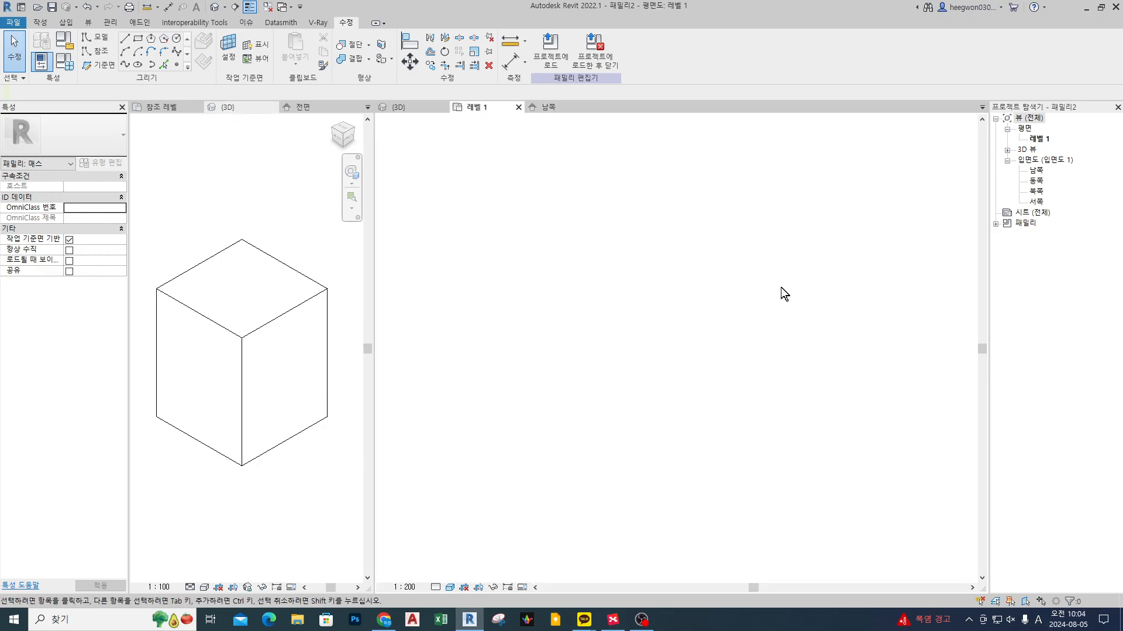
left_click(542, 106)
scroll(533, 412, "up", 2)
middle_click_drag(517, 409, 569, 387)
key("r")
key("p")
left_click(540, 419)
left_click(825, 418)
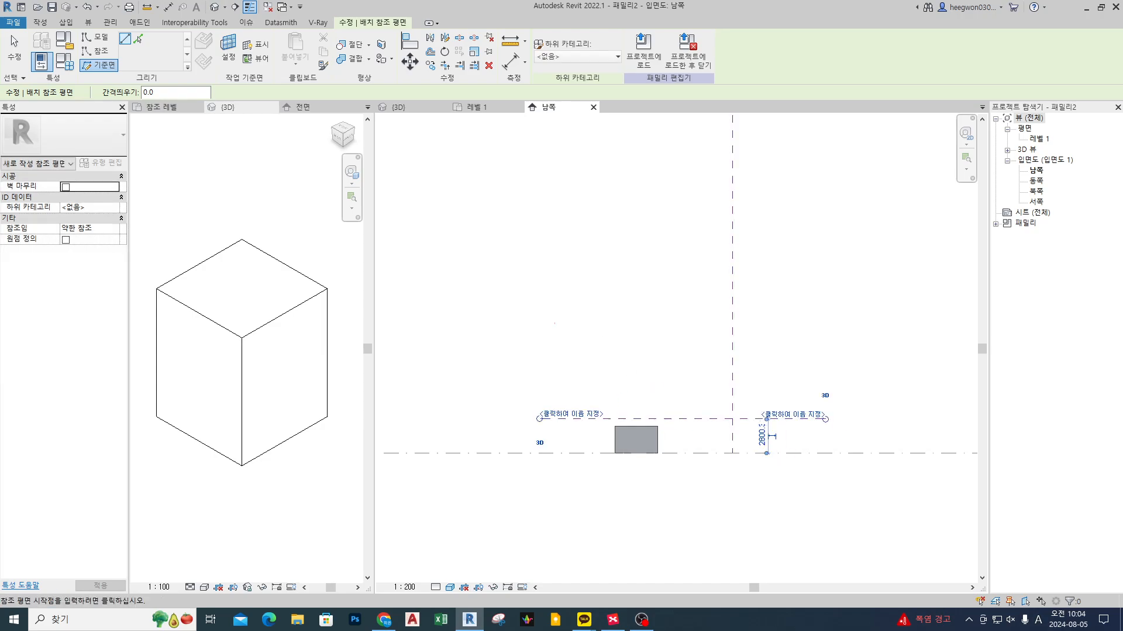
left_click_drag(539, 245, 536, 317)
mouse_move(535, 232)
left_mouse_down()
mouse_move(565, 260)
mouse_move(578, 310)
left_mouse_up()
mouse_move(601, 249)
left_mouse_down()
mouse_move(607, 313)
mouse_move(611, 276)
left_mouse_up()
left_click_drag(516, 339, 656, 338)
key("Escape")
key("Escape")
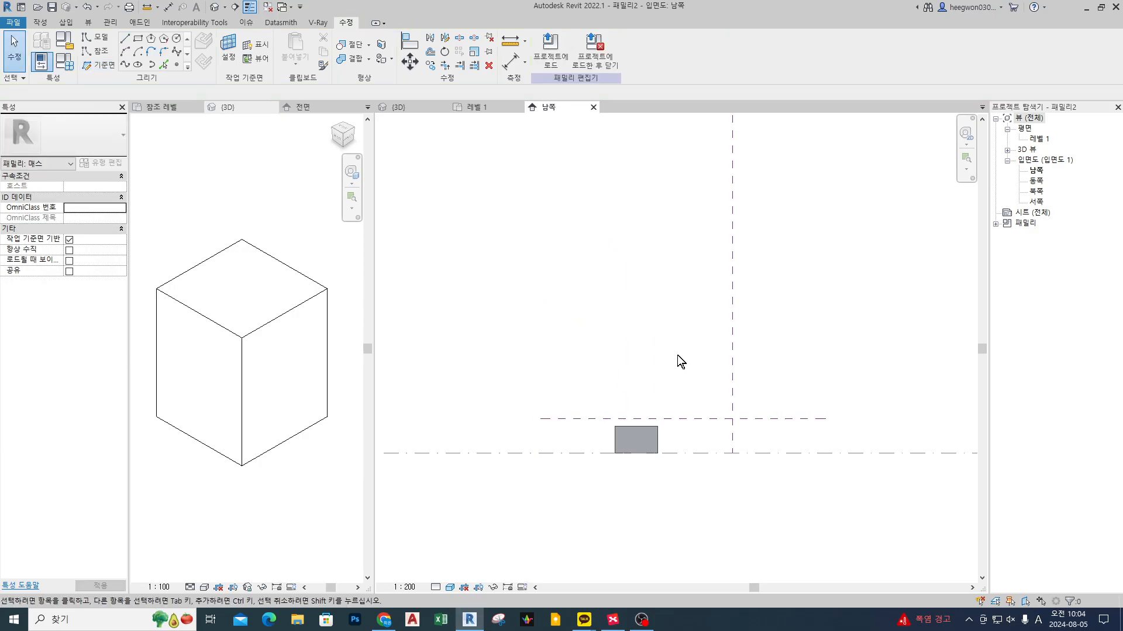
Step: Align the mass form's top face to the new reference plane and show the form in 3D
key("a")
key("l")
left_click(684, 419)
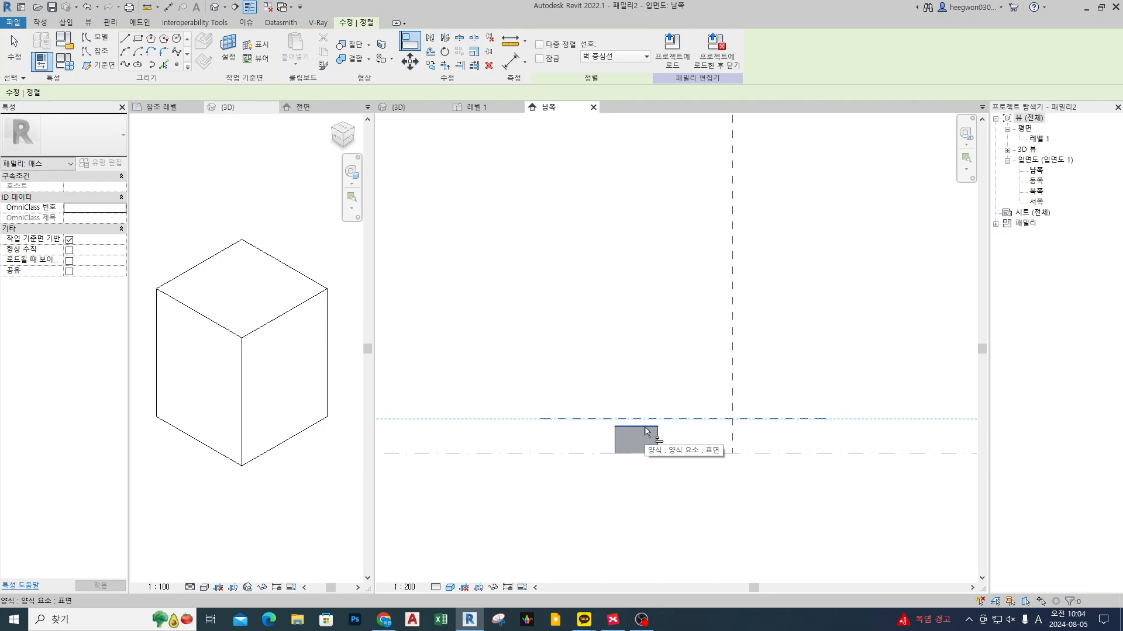
left_click(646, 428)
key("Escape")
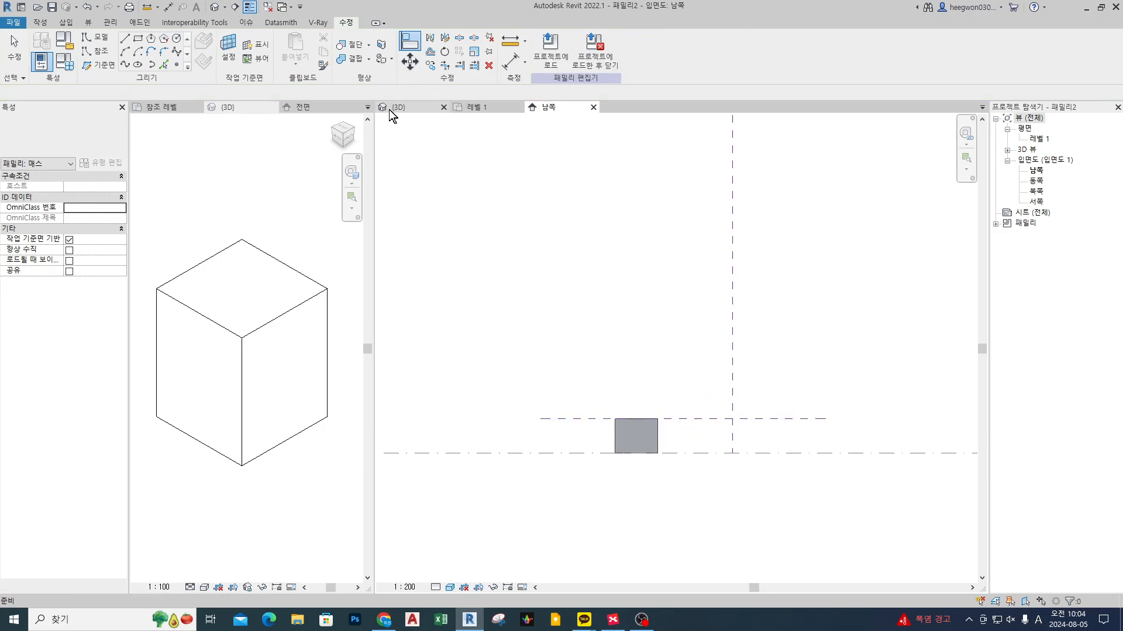
left_click(409, 107)
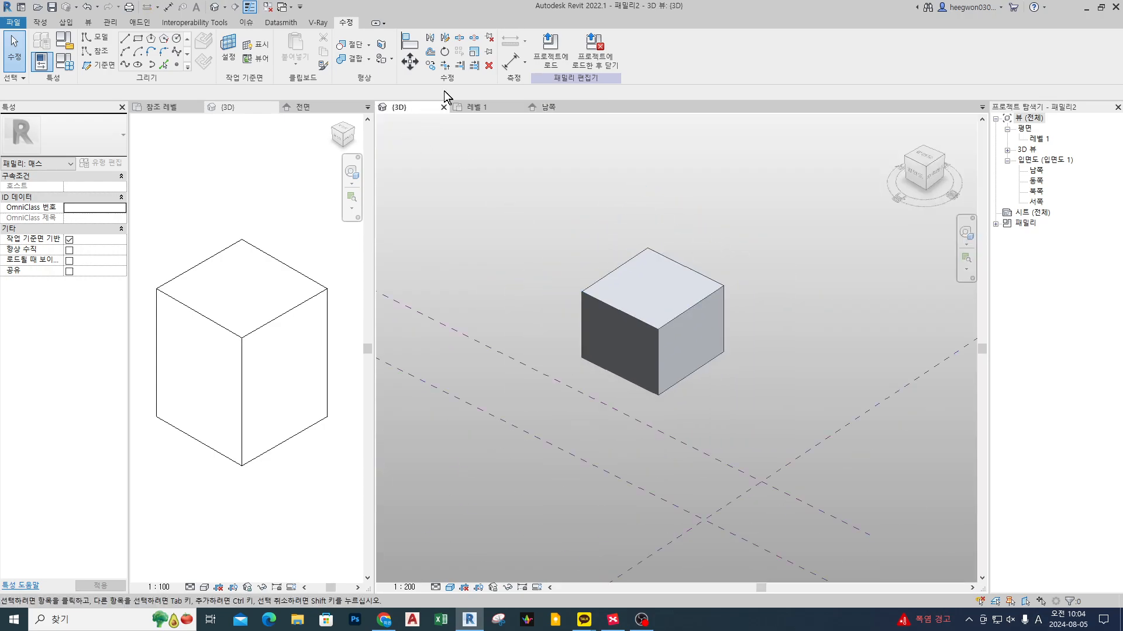
Step: Move the reference plane at the form's top far upward in the 남쪽 elevation and inspect the mass form in 3D
left_click(552, 109)
left_click(695, 419)
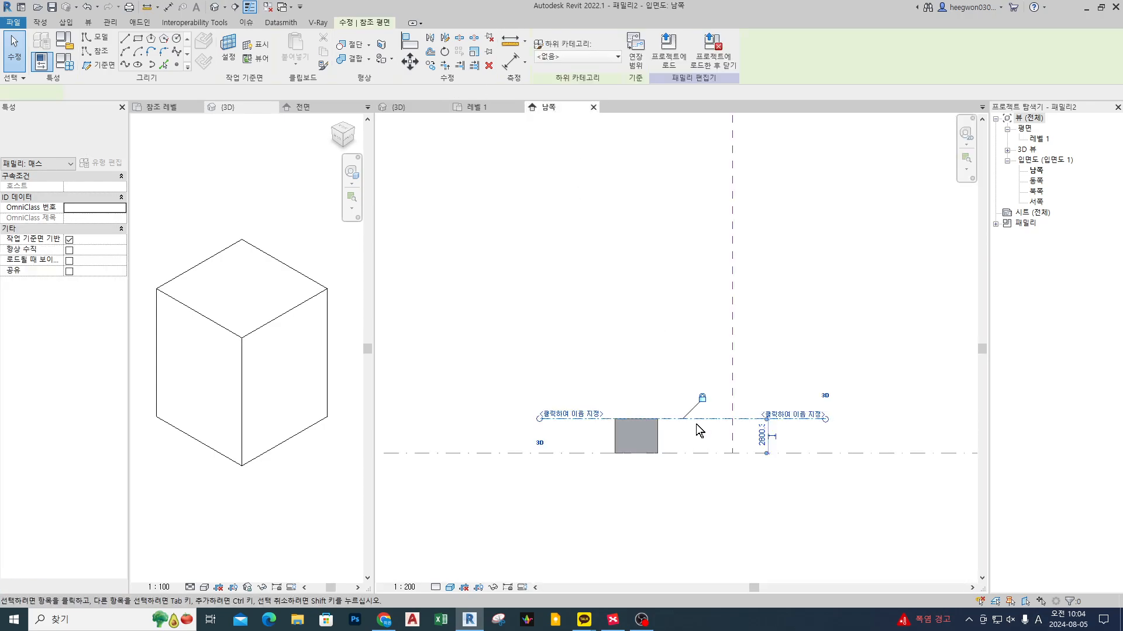
left_click_drag(696, 419, 696, 293)
left_click(604, 223)
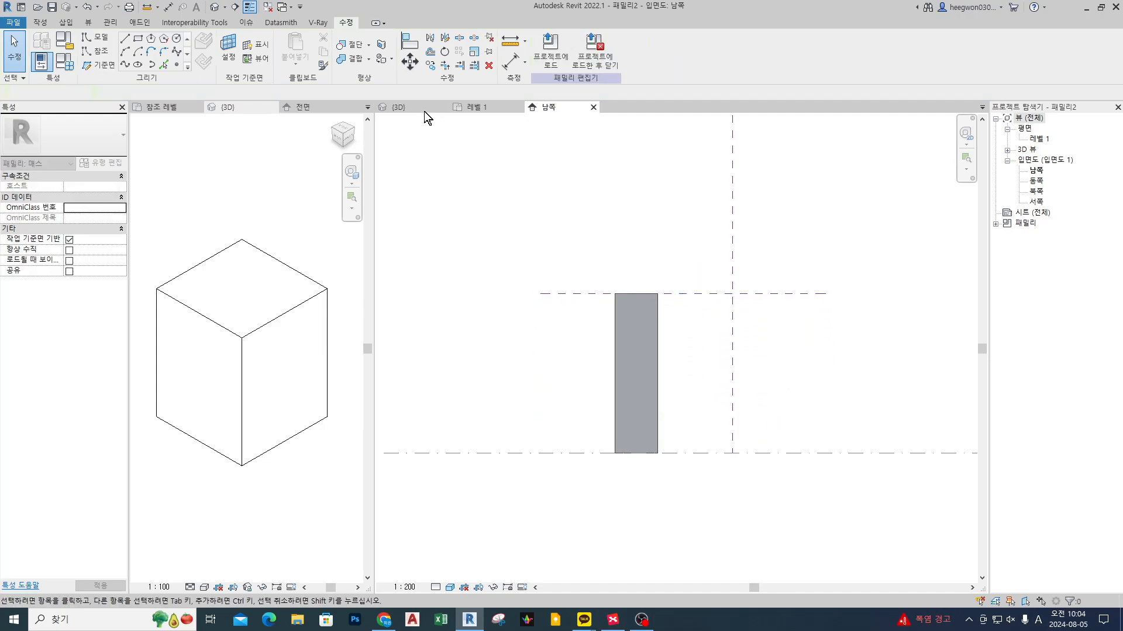
left_click(421, 109)
scroll(575, 415, "down", 4)
middle_click_drag(694, 260, 694, 261)
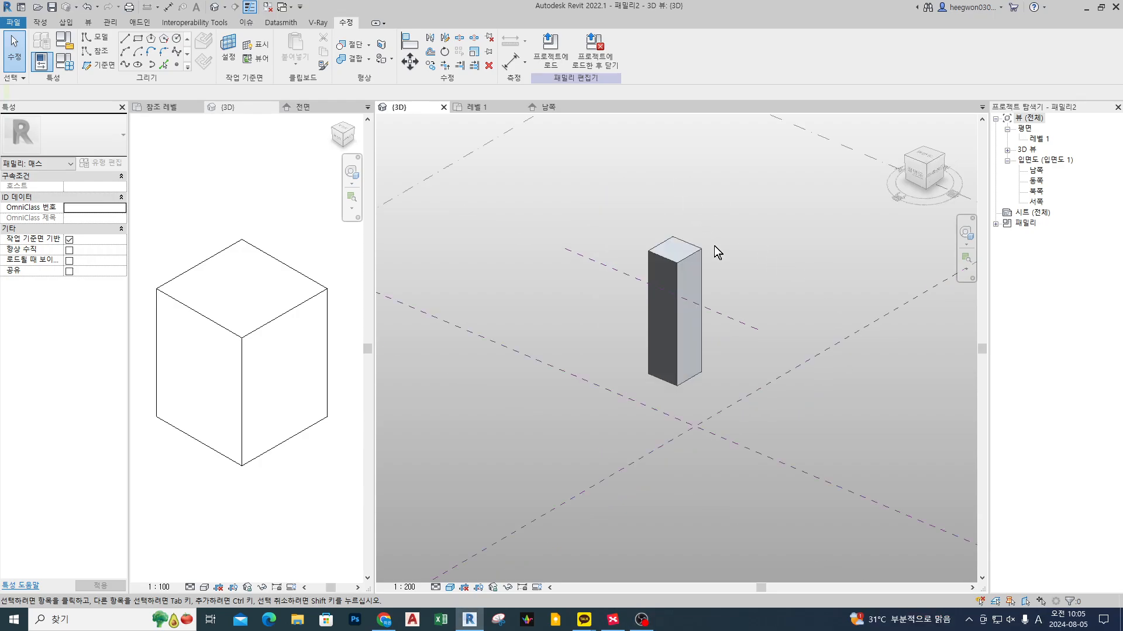
Step: Stretch three side faces of the generic model extrusion outward into a wider, deeper block
scroll(714, 239, "up", 3)
left_click(271, 321)
left_click(243, 338)
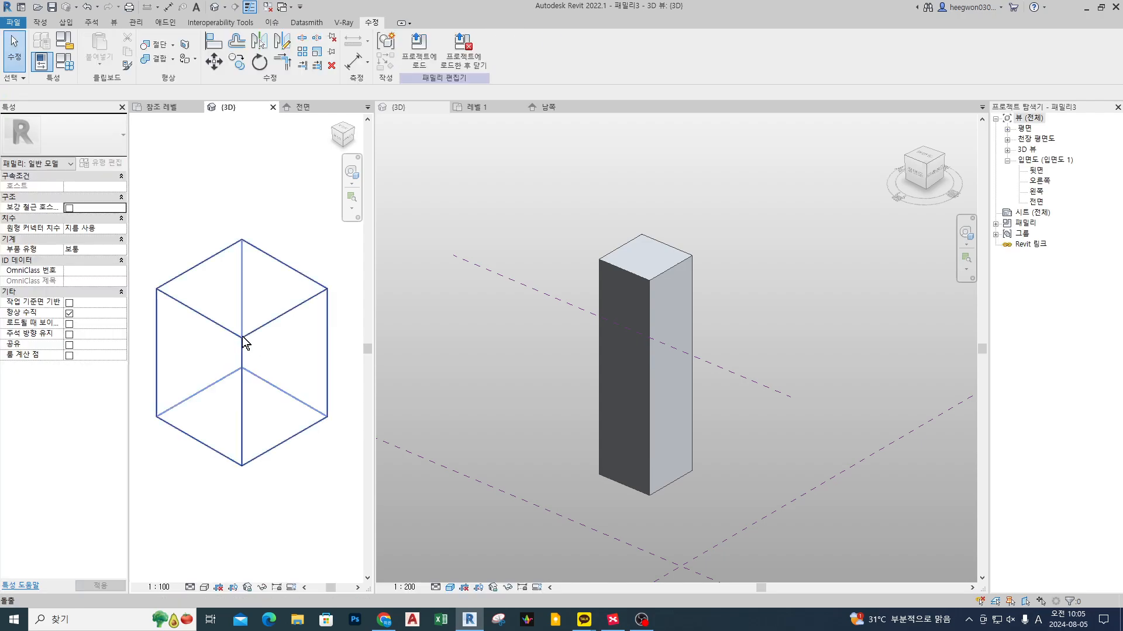
scroll(247, 312, "down", 2)
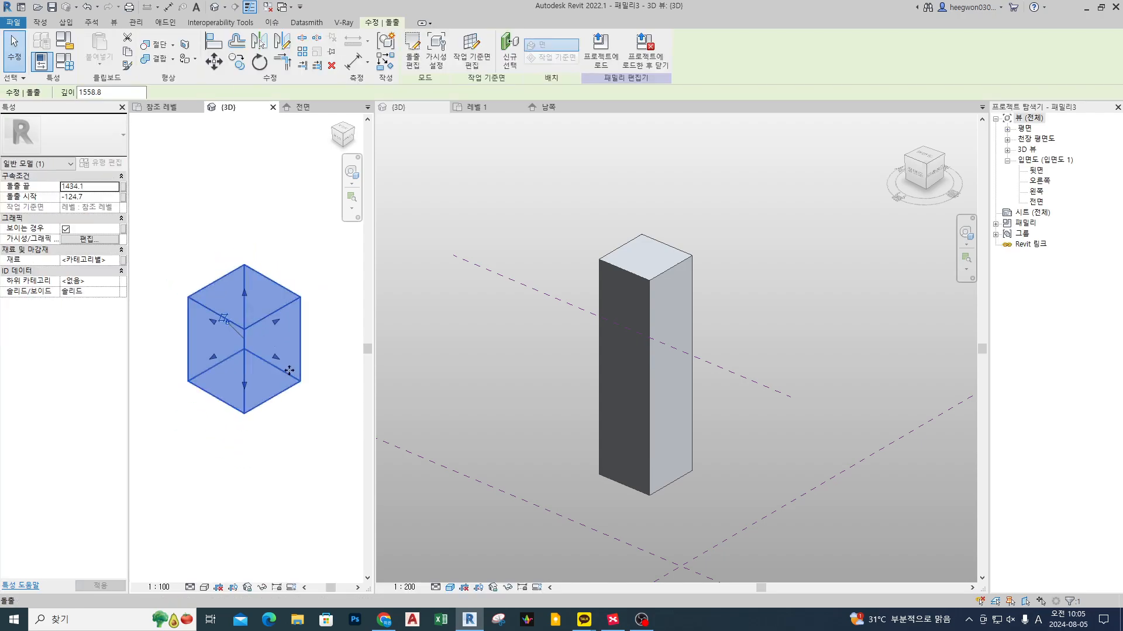
left_click_drag(278, 357, 311, 376)
left_click_drag(231, 368, 203, 386)
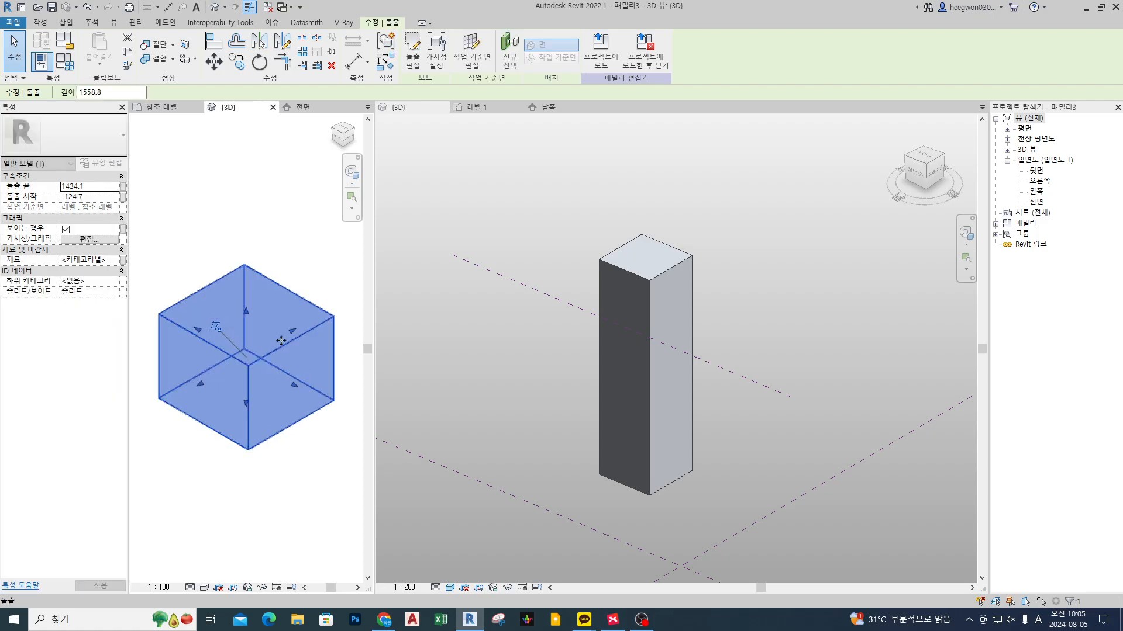
left_click_drag(289, 334, 314, 310)
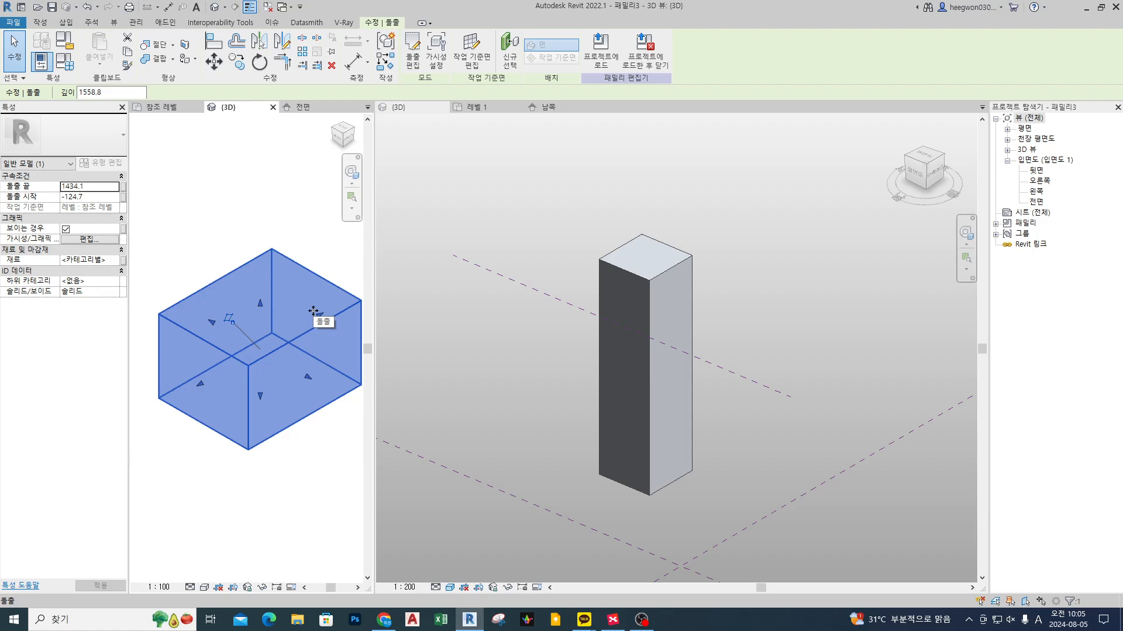
left_click(196, 217)
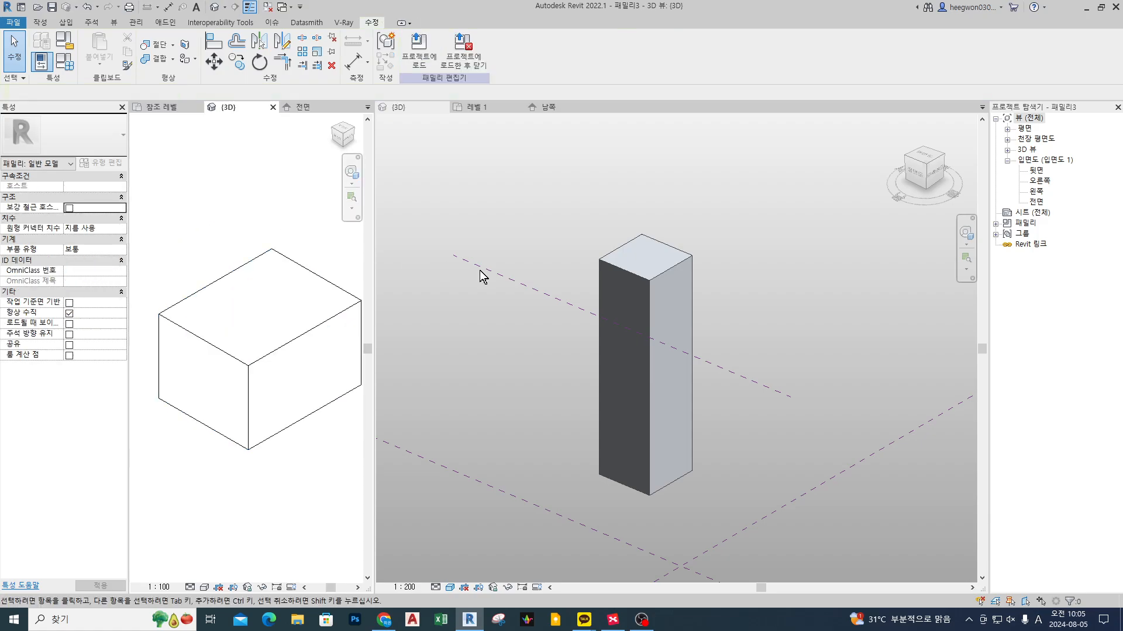
Step: Pull the mass form's light side face outward to a width of about 6711 mm and lower its top face
left_click(484, 348)
left_click(670, 377)
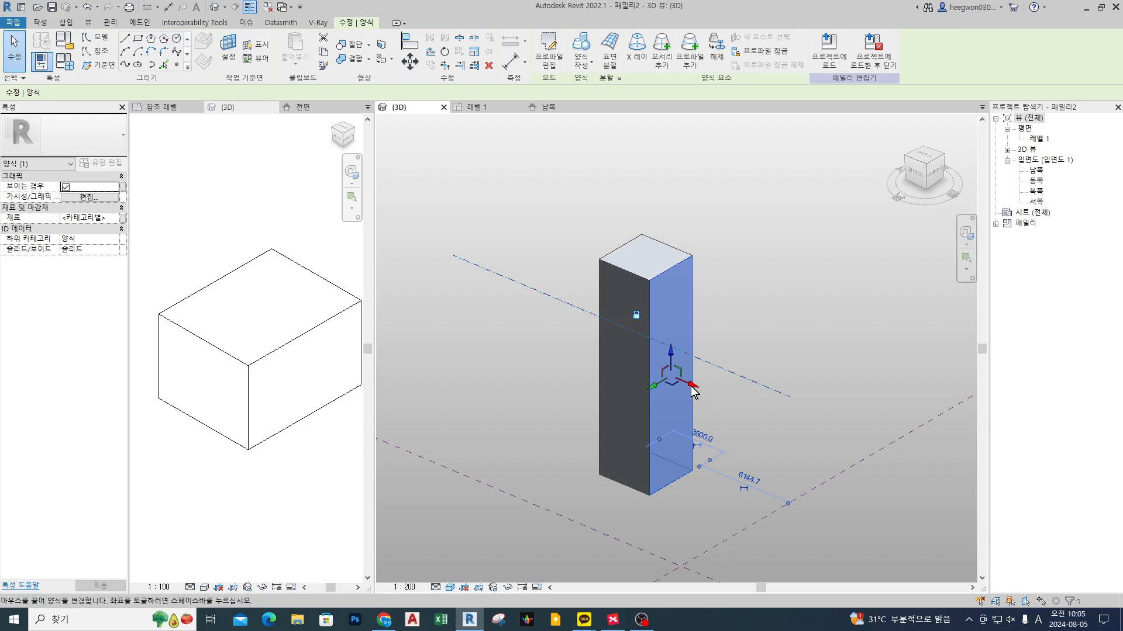
left_click_drag(701, 392, 718, 399)
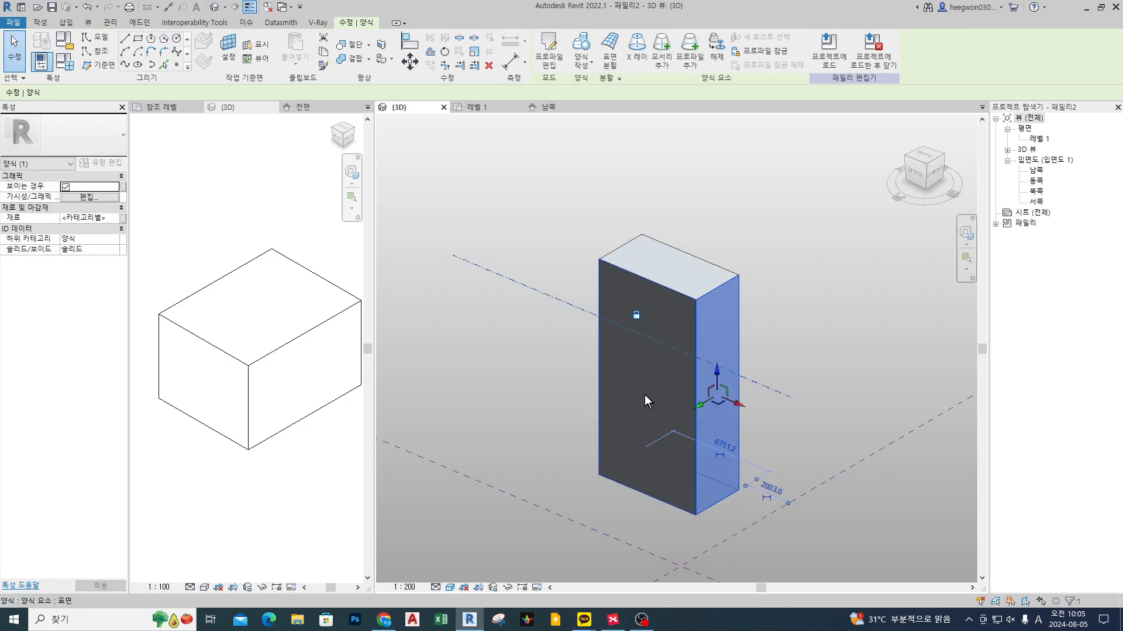
left_click(675, 286)
left_click_drag(670, 245, 669, 288)
left_click(531, 419)
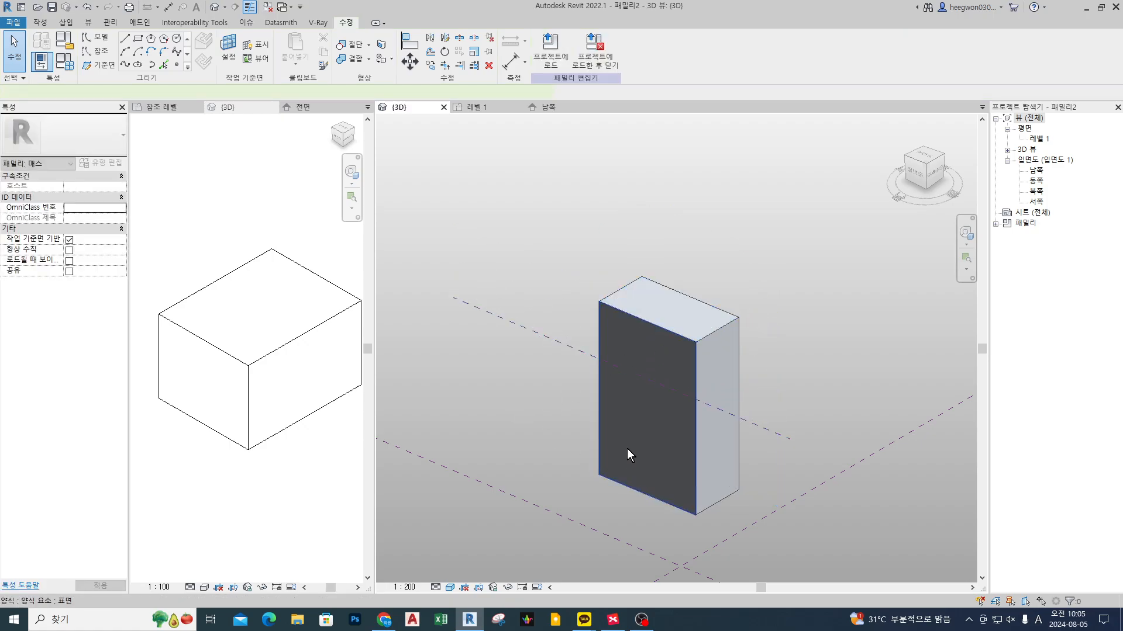
Step: Pull the mass form's dark front face outward to a depth of about 6425 mm
left_click(627, 448)
left_click_drag(644, 419, 580, 437)
left_click(504, 415)
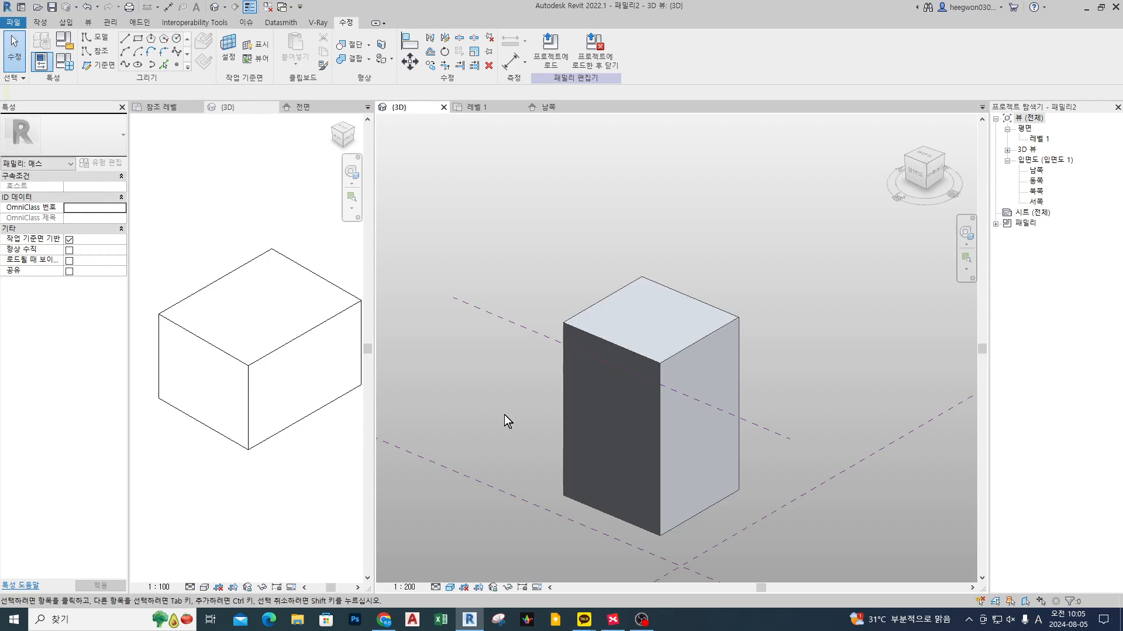
middle_click_drag(504, 415, 510, 350)
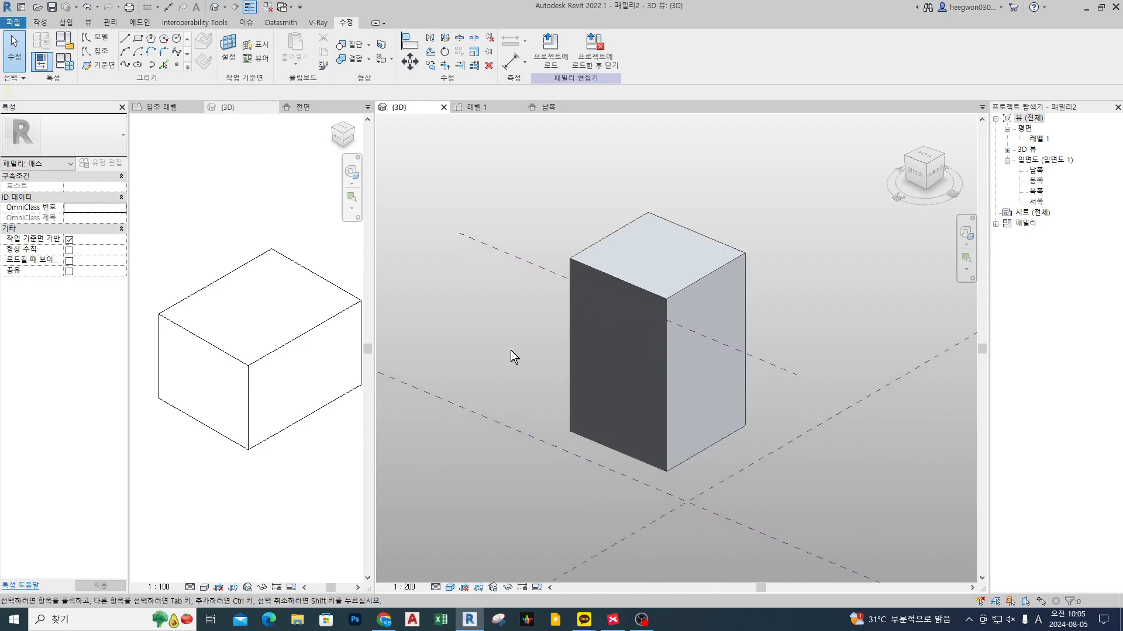
Step: Examine the generic extrusion's shape handles and constraints, and the form creation tools of its family, starting with 돌출
left_click(280, 363)
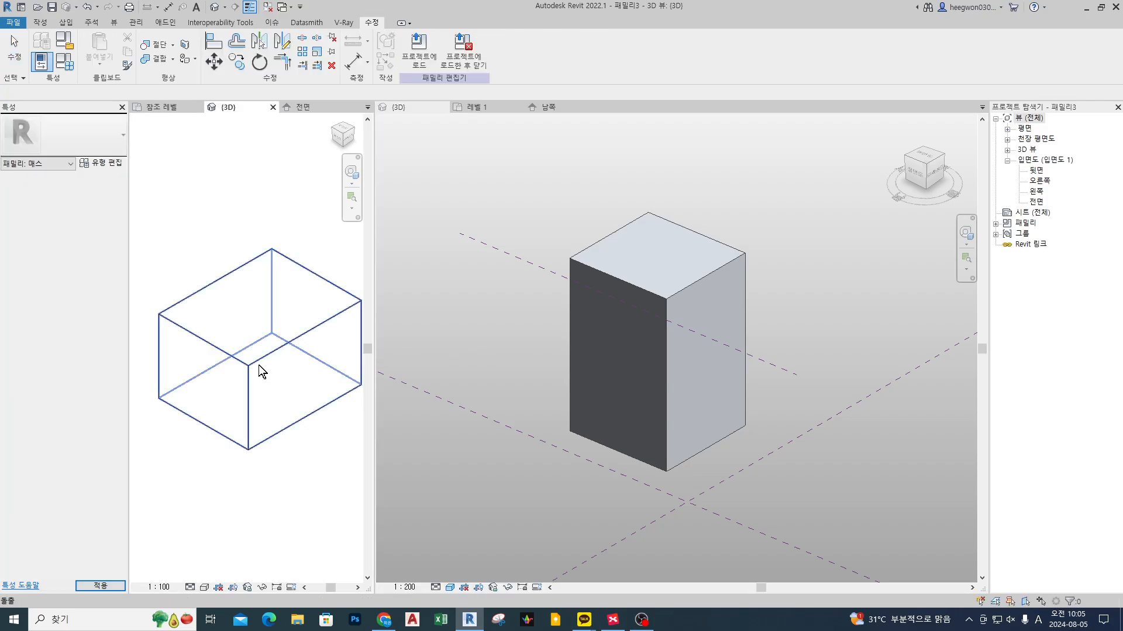
left_click(258, 365)
key("ctrl+2")
mouse_move(260, 383)
left_mouse_down()
mouse_move(240, 346)
mouse_move(256, 371)
left_mouse_up()
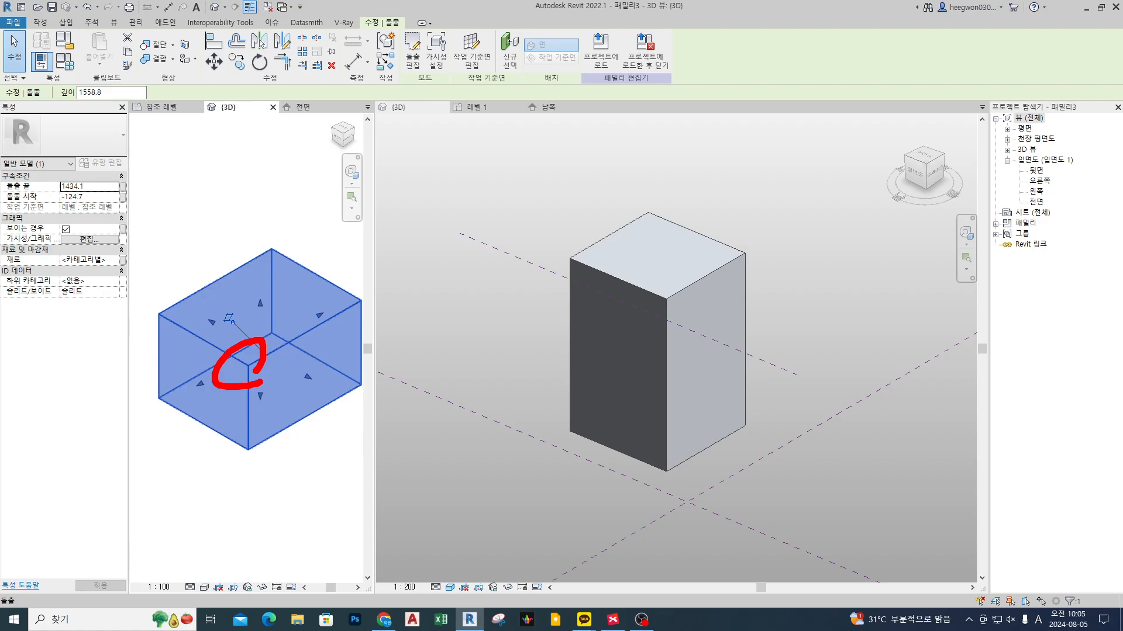
mouse_move(272, 260)
left_mouse_down()
mouse_move(260, 292)
mouse_move(242, 300)
left_mouse_up()
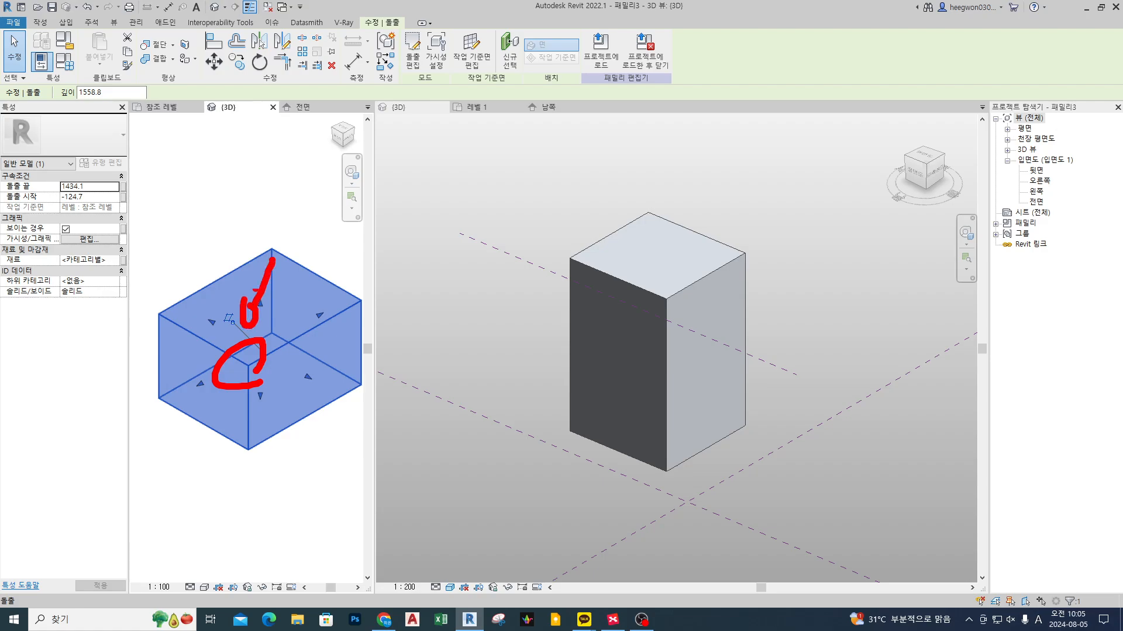
left_click_drag(261, 211, 245, 279)
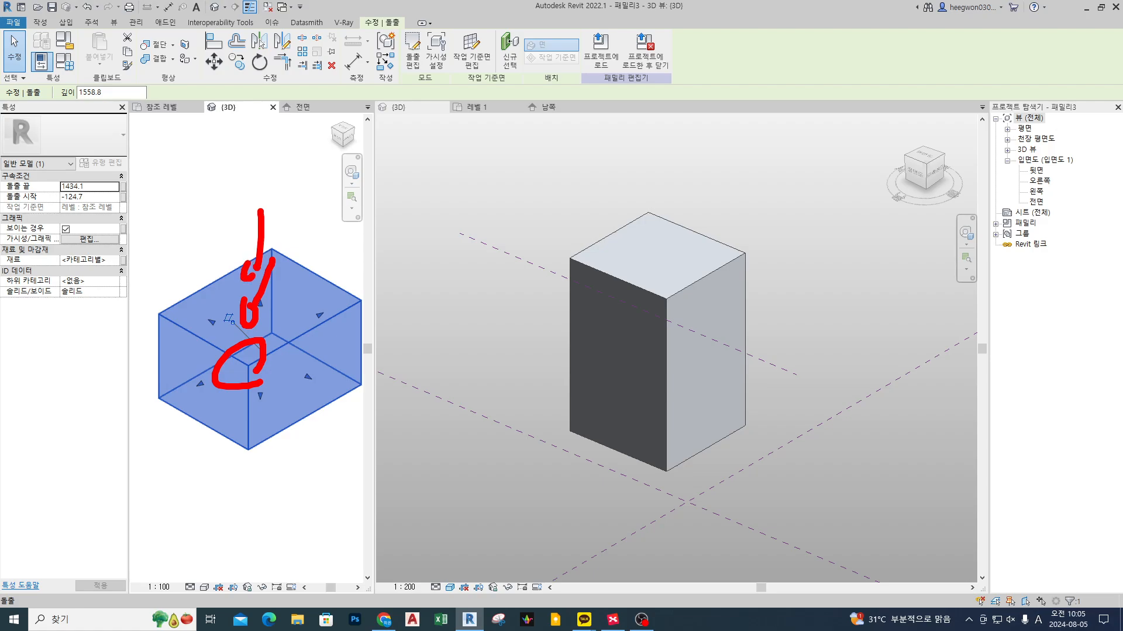
mouse_move(181, 322)
left_mouse_down()
mouse_move(151, 311)
mouse_move(173, 308)
left_mouse_up()
key("Escape")
key("Escape")
left_click(41, 22)
scroll(204, 174, "down", 1)
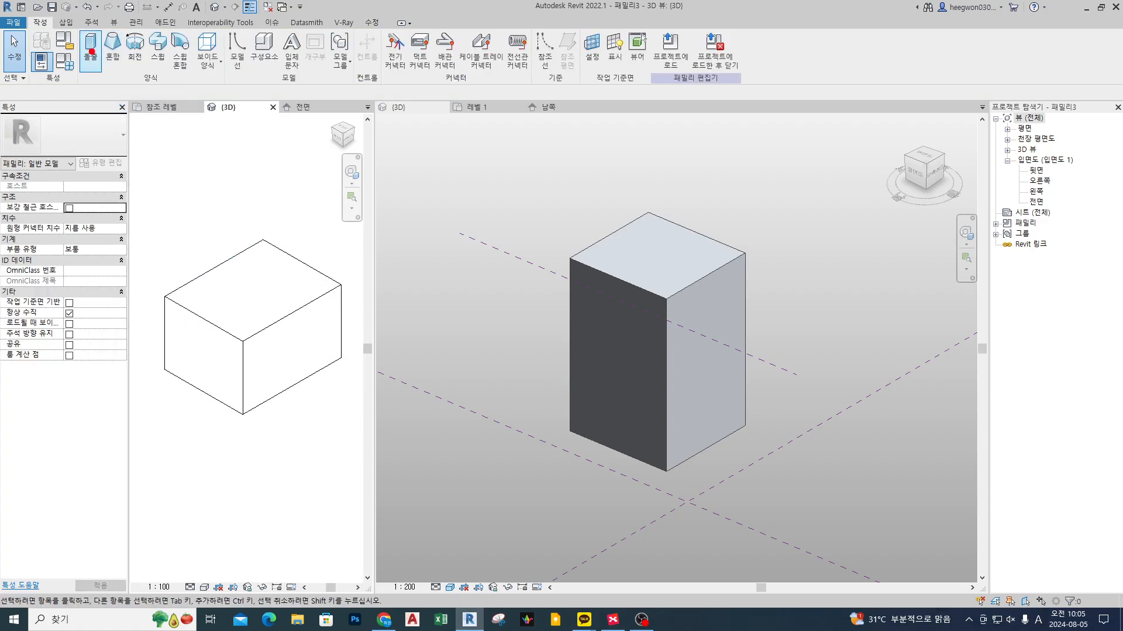
key("ctrl+1")
mouse_move(178, 114)
left_mouse_down()
mouse_move(126, 134)
mouse_move(174, 53)
mouse_move(175, 94)
left_mouse_up()
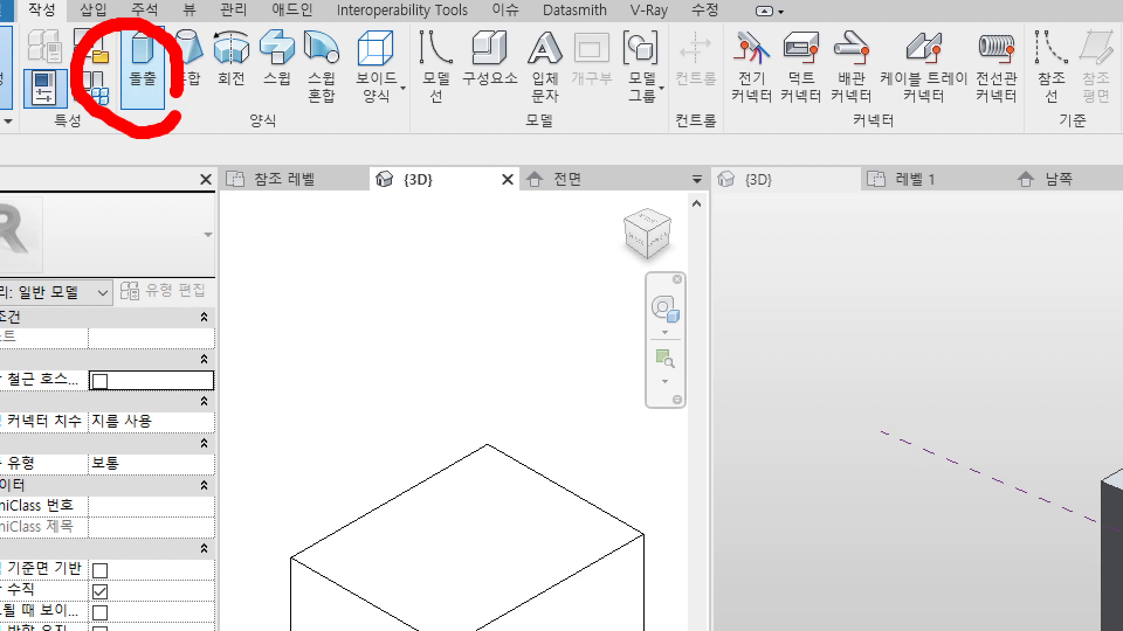
left_click_drag(91, 122, 411, 117)
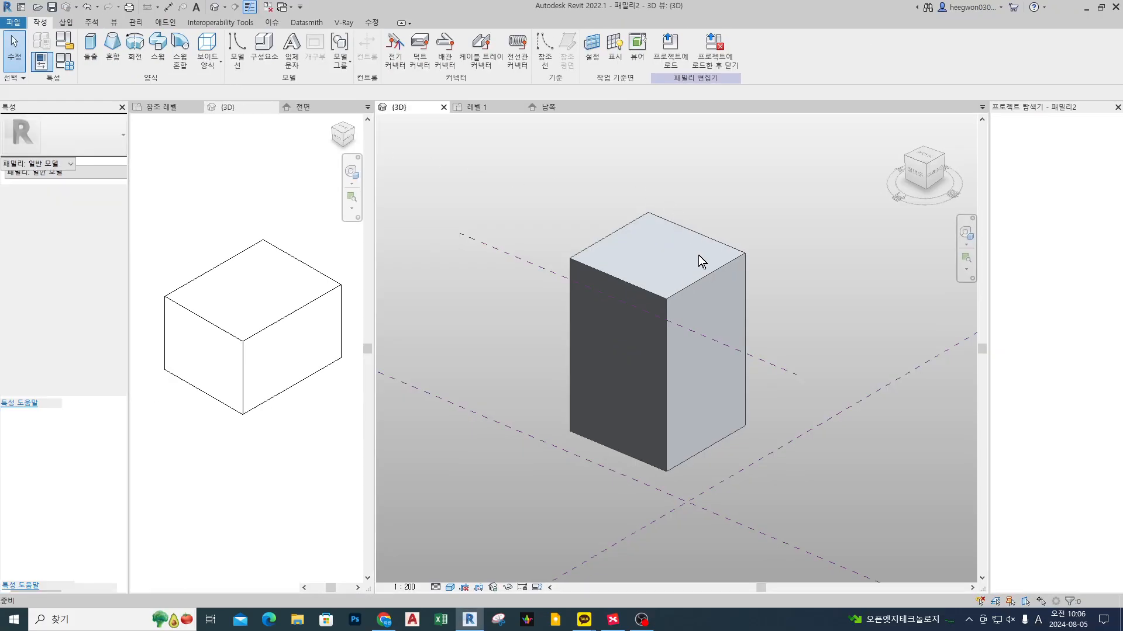
Step: Lower the mass form's top face to about 7581 mm and pull its light side face inward to about 5914 mm wide
left_click(699, 256)
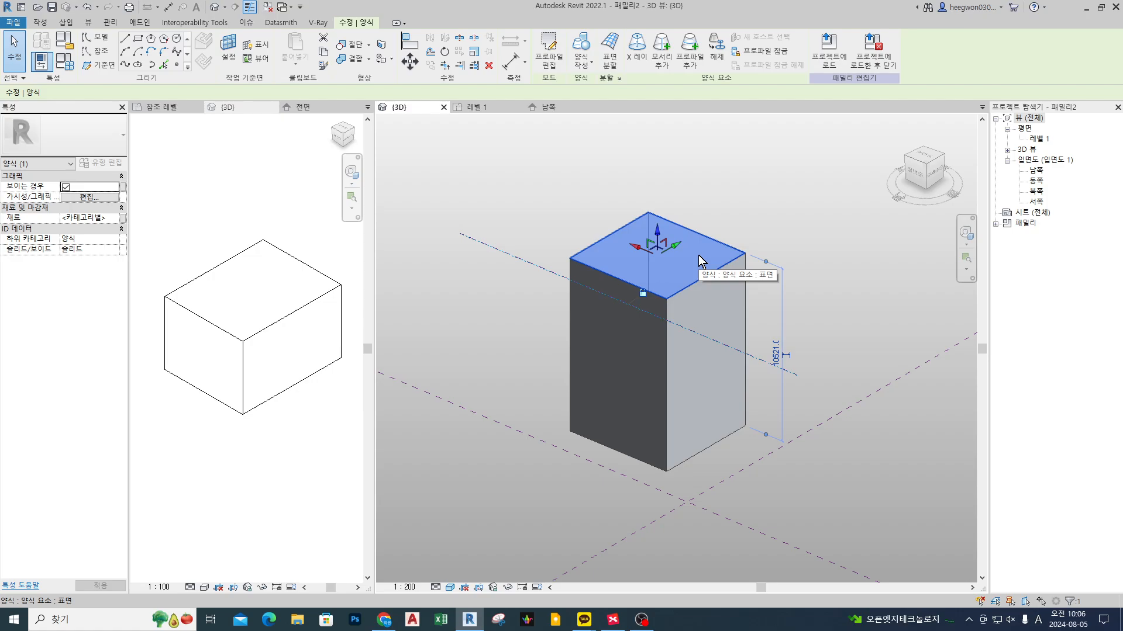
left_click_drag(669, 234, 670, 285)
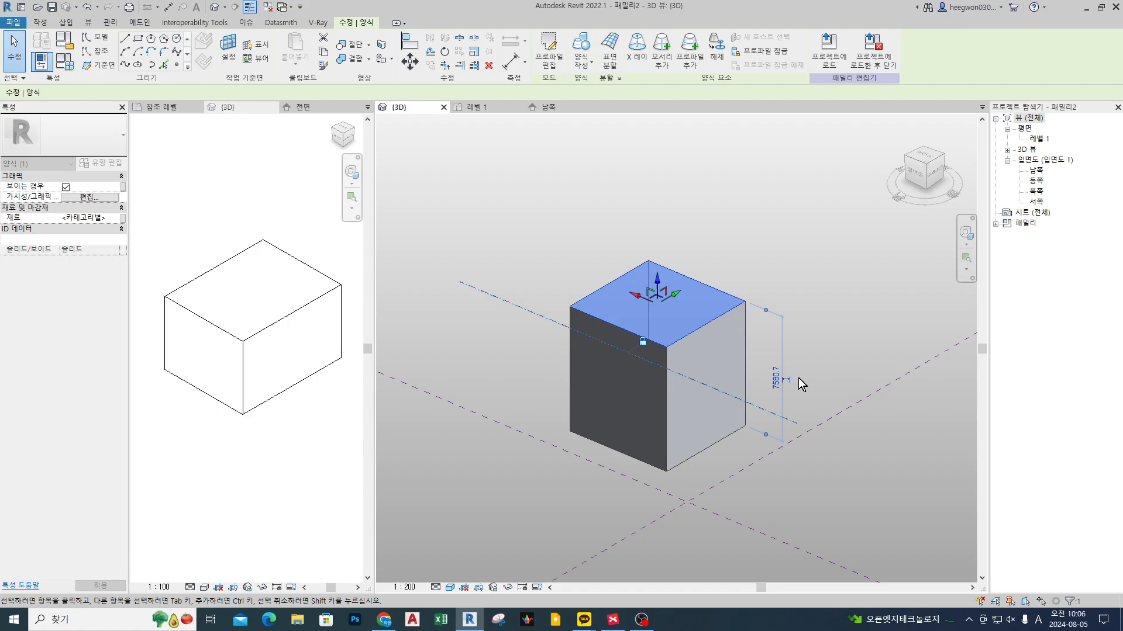
left_click(820, 294)
left_click(699, 419)
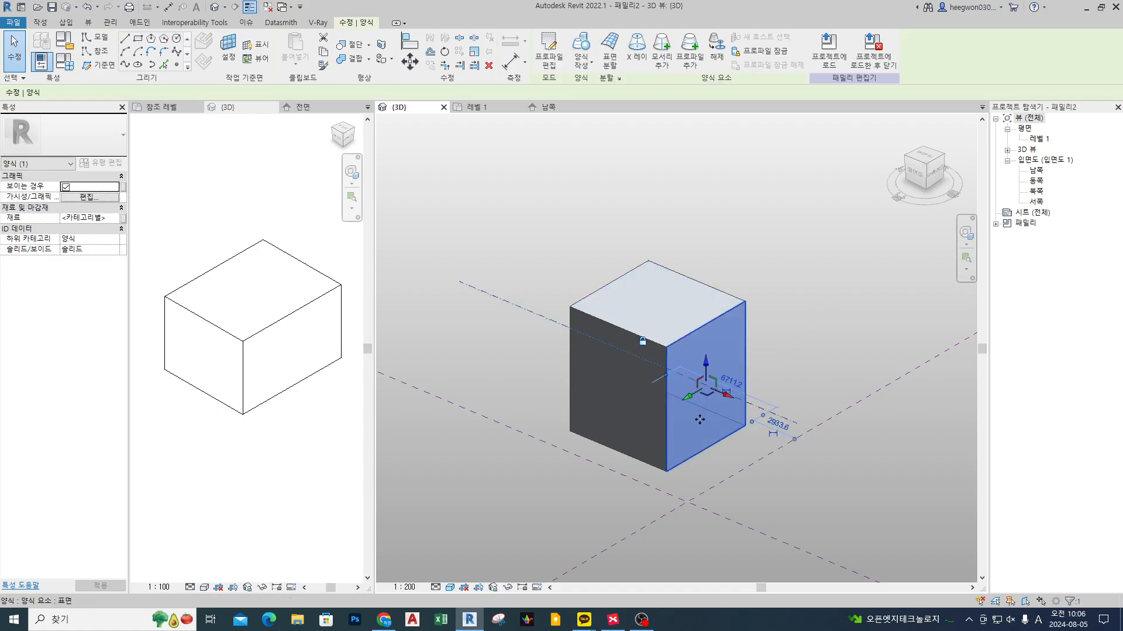
left_click_drag(721, 402, 678, 386)
left_click(844, 264)
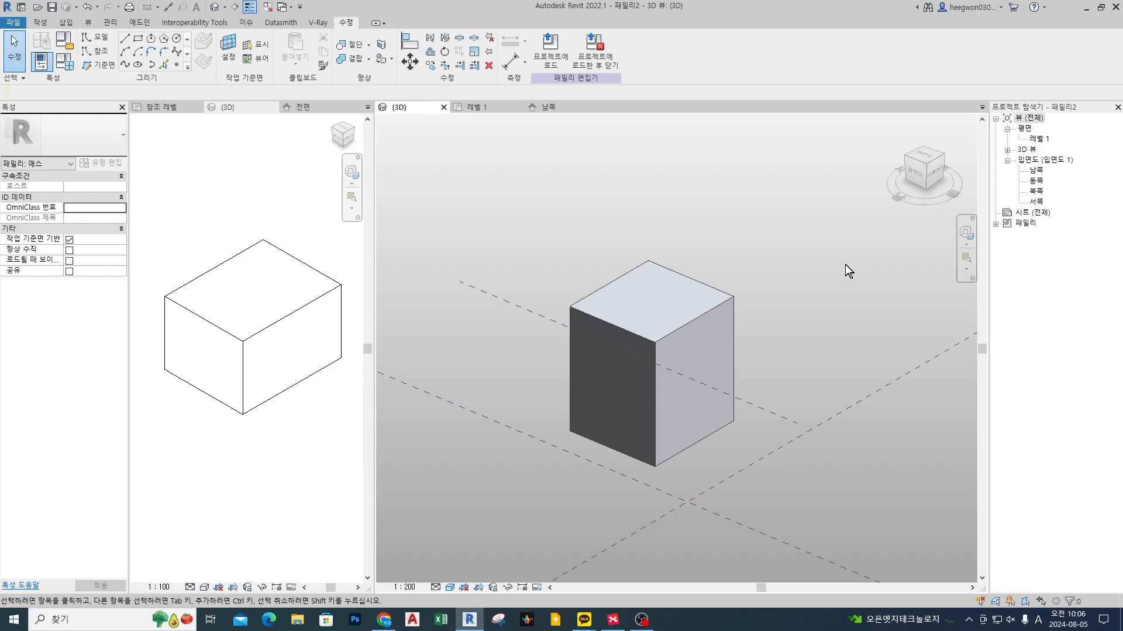
Step: Try to raise the edge between the mass form's top face and light side face while the top stays tied to its reference plane
left_click(697, 317)
left_click_drag(696, 299, 707, 238)
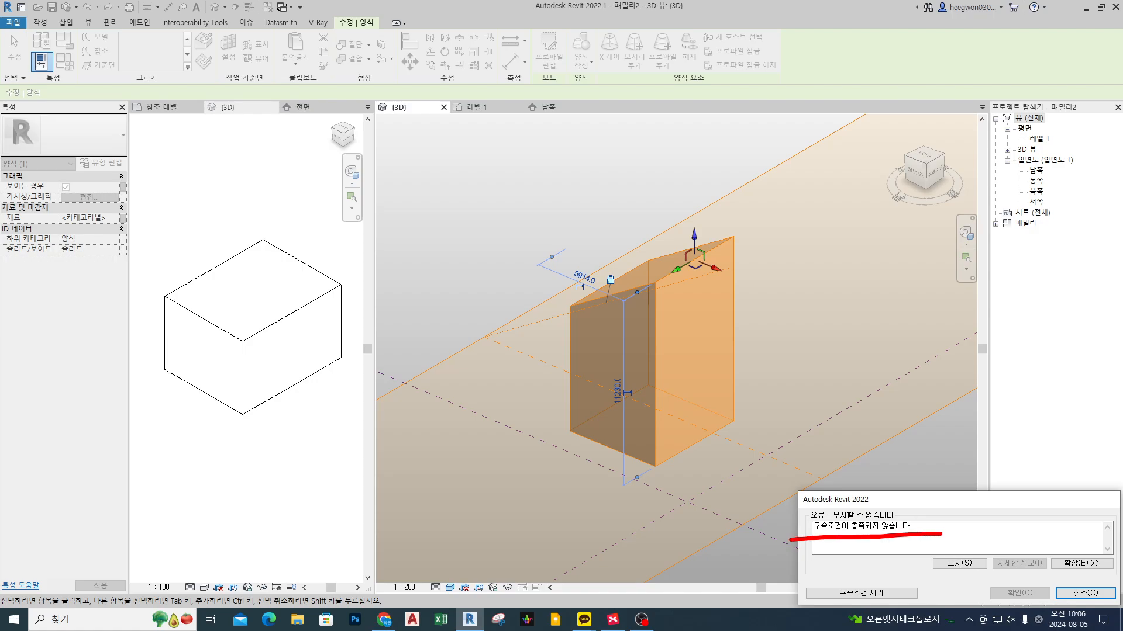
key("Escape")
key("Escape")
Step: Delete the reference plane tied to the mass form's top and raise the top edge of the light side face to about 10997 mm
left_click(507, 303)
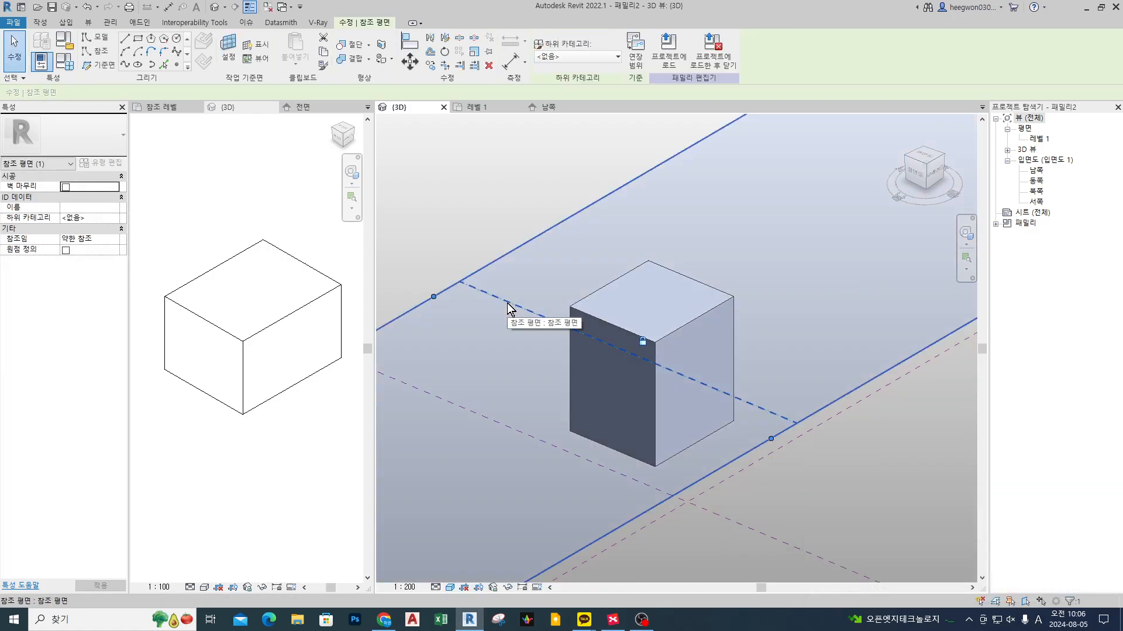
key("Escape")
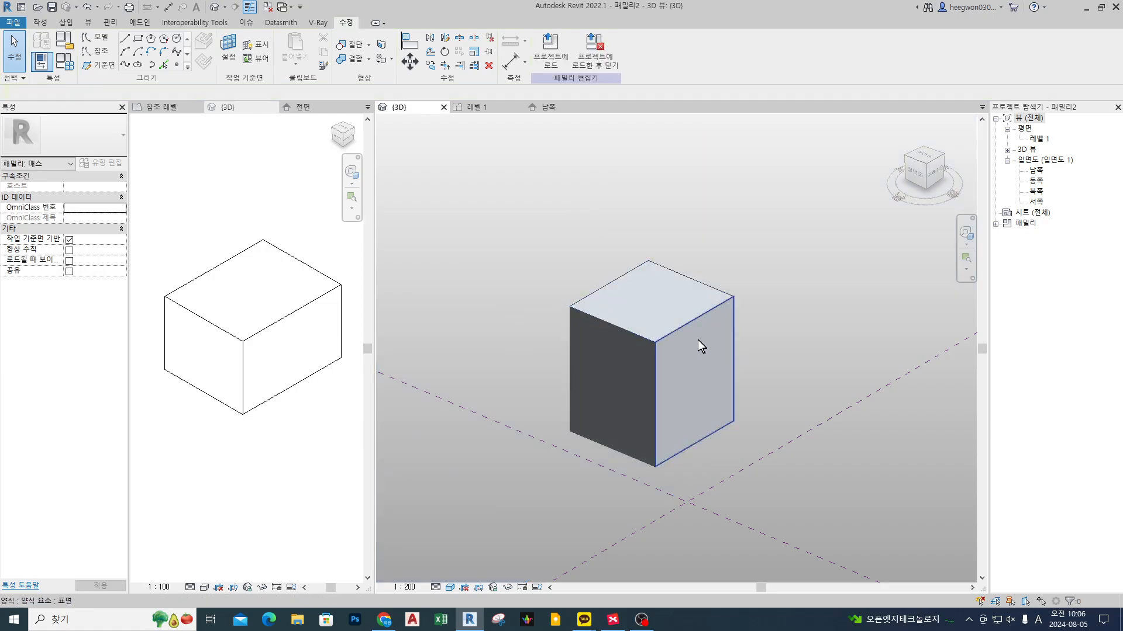
left_click(687, 325)
left_click_drag(701, 314, 706, 257)
left_click(796, 222)
middle_click_drag(760, 421, 652, 471, "shift")
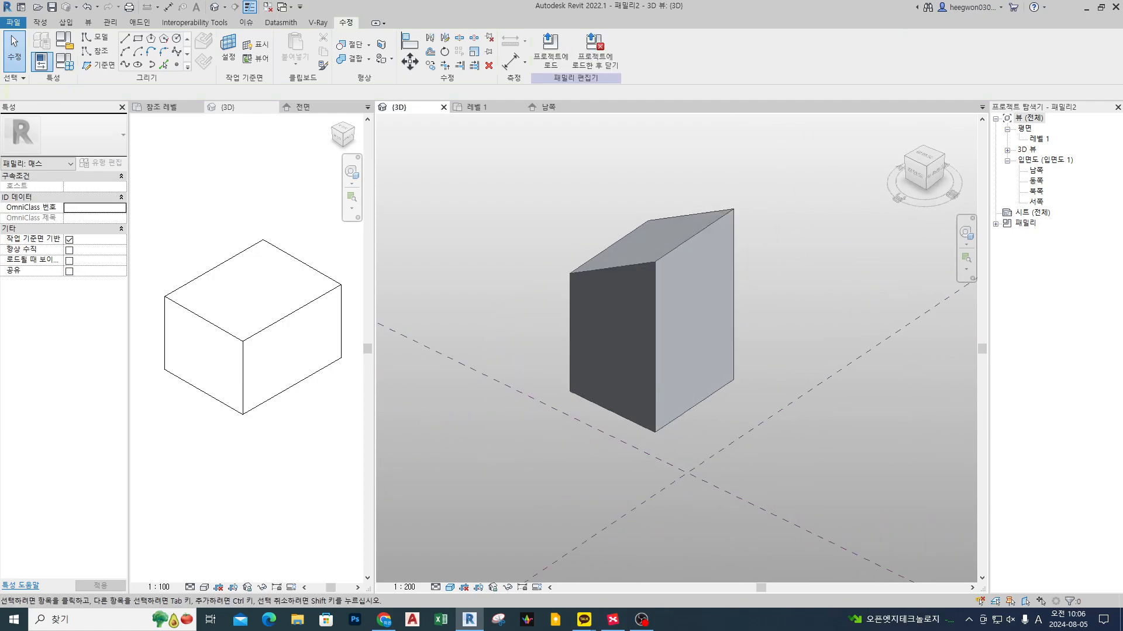
Step: Raise the mass form's front top corner vertex to about 13743 mm
scroll(598, 279, "up", 2)
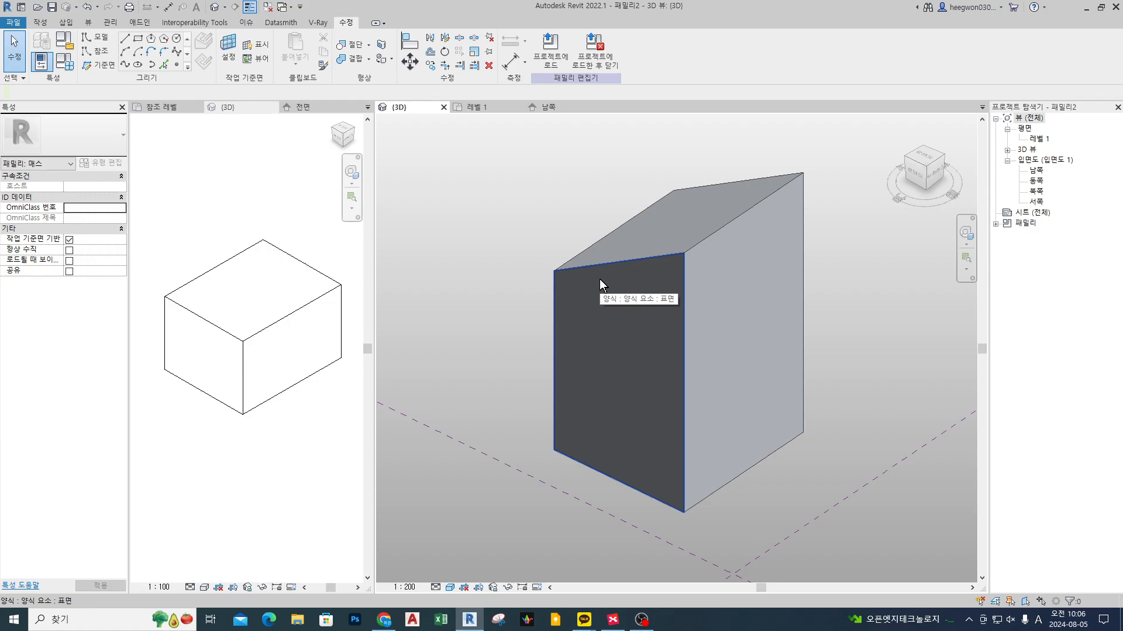
mouse_move(212, 186)
left_mouse_down()
mouse_move(259, 284)
mouse_move(252, 280)
left_mouse_up()
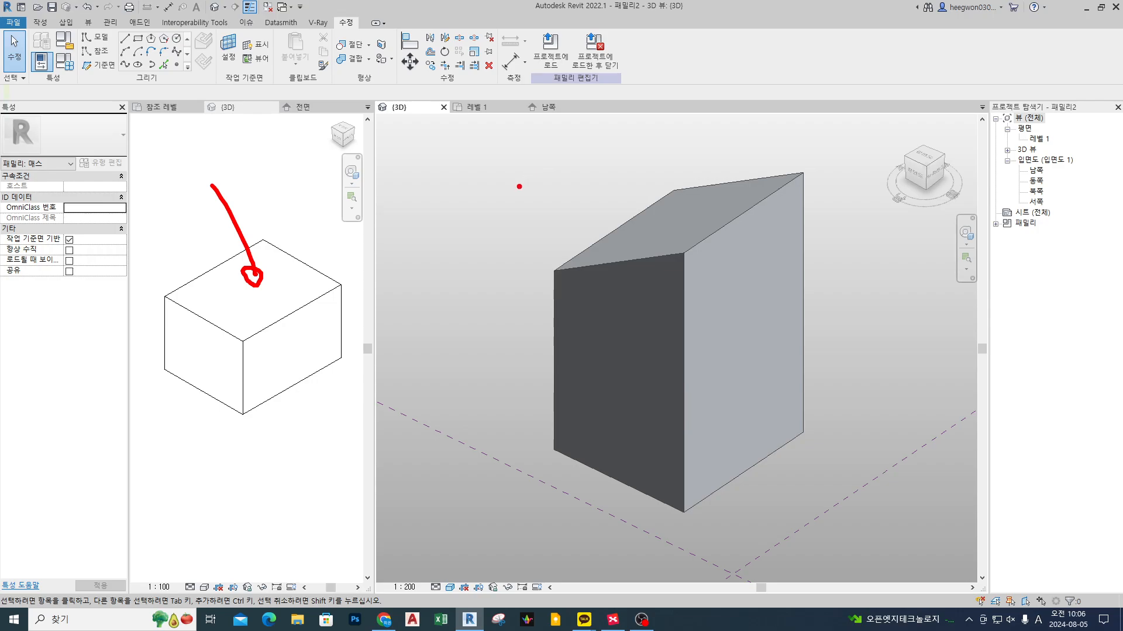
mouse_move(452, 154)
left_mouse_down()
mouse_move(541, 203)
mouse_move(515, 200)
left_mouse_up()
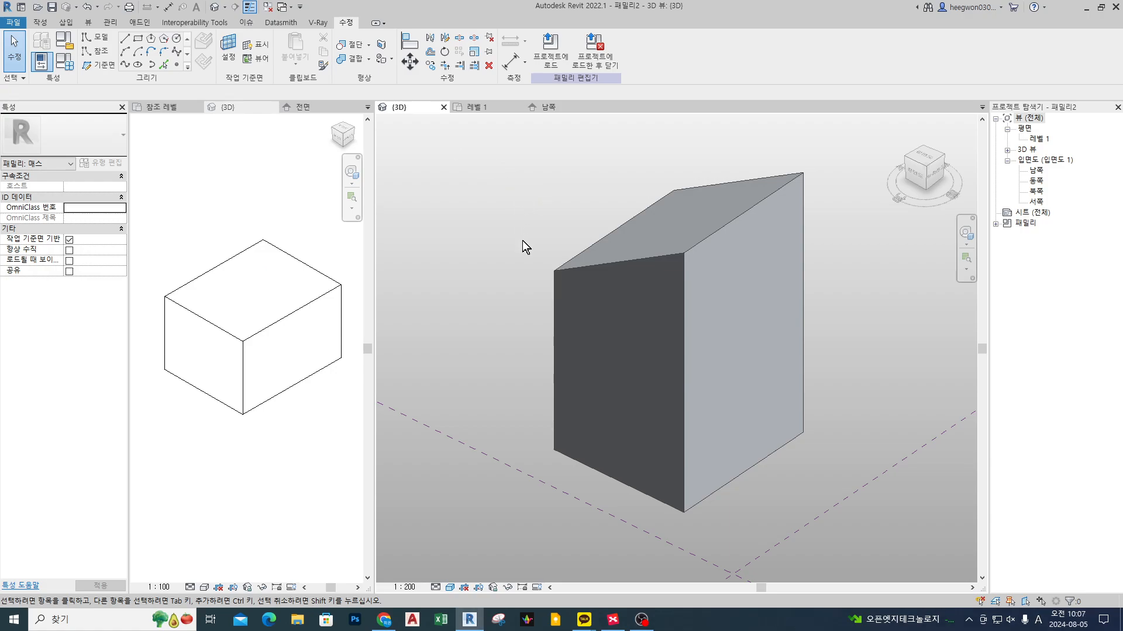
left_click(683, 253)
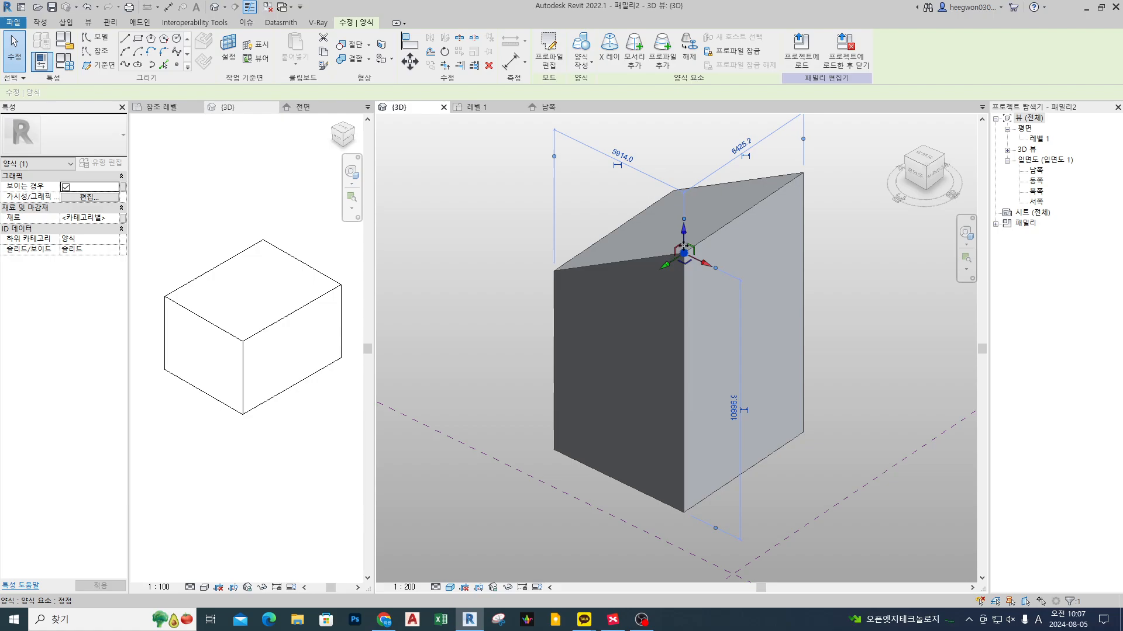
left_click_drag(684, 237, 687, 168)
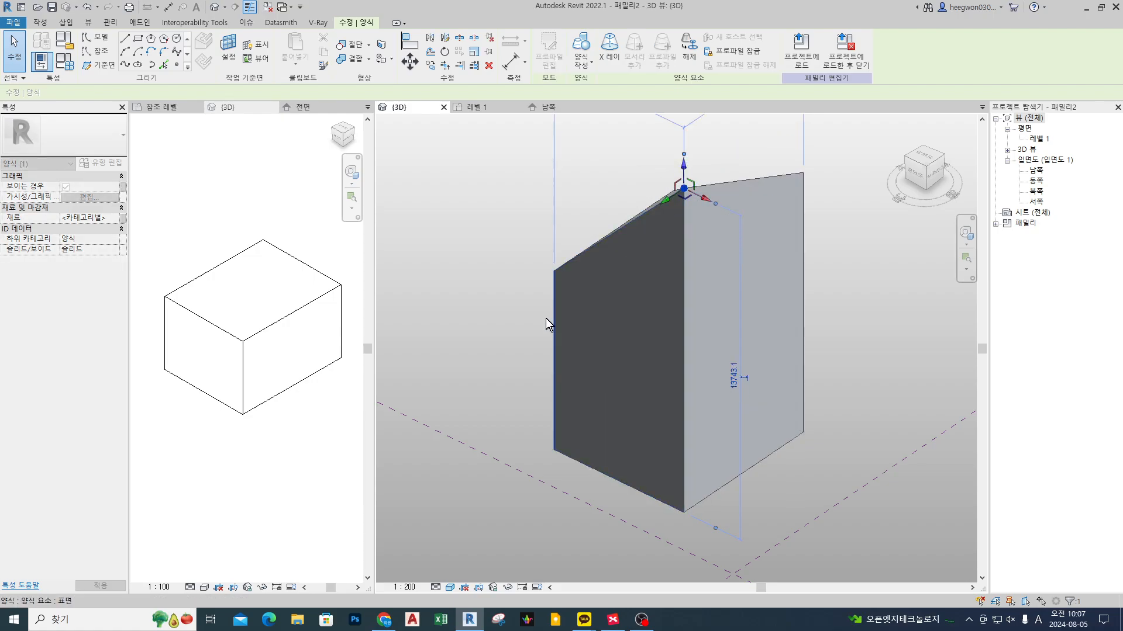
Step: Lower the vertex at the other end of the light side face's top edge far below the raised corner
middle_click_drag(549, 321, 744, 288, "shift")
middle_click_drag(673, 253, 674, 375)
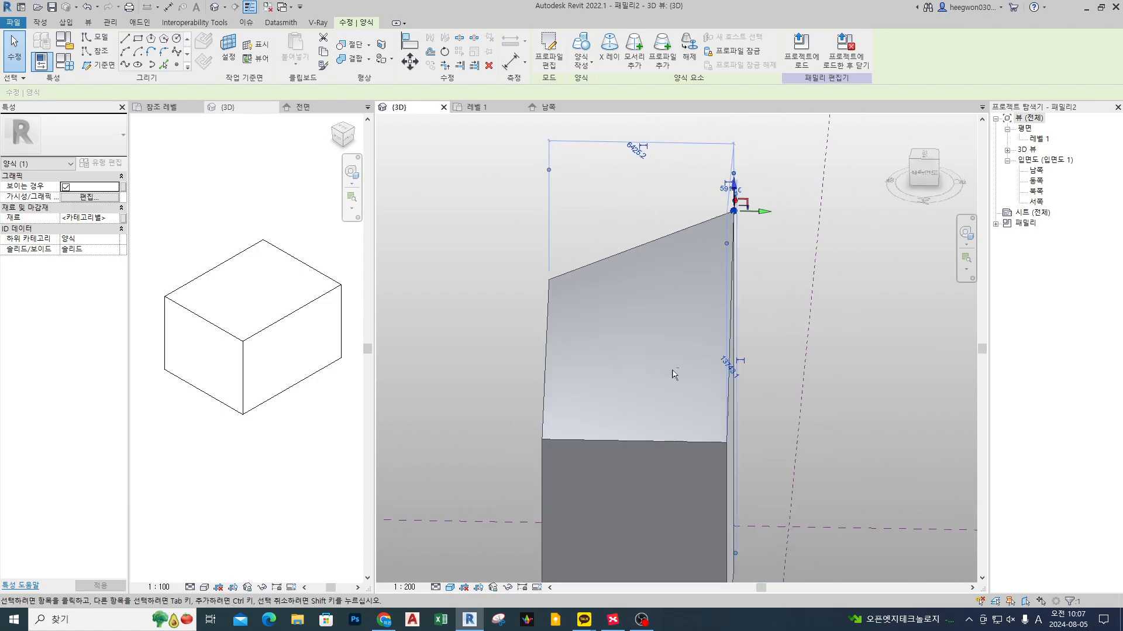
left_click(546, 278)
middle_click_drag(546, 278, 532, 352, "shift")
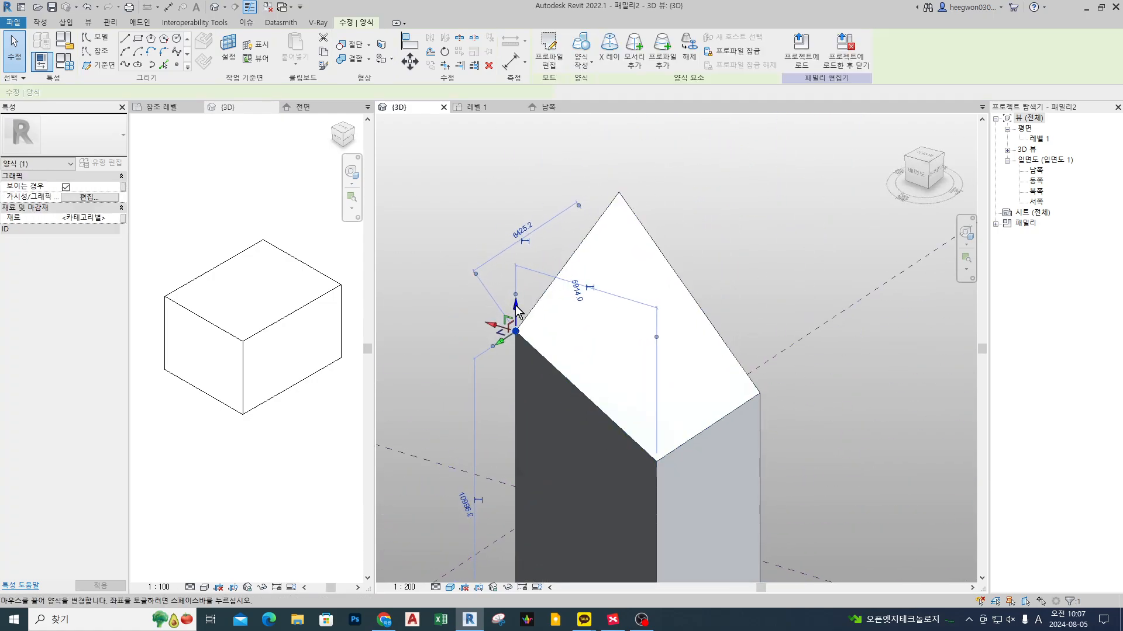
left_click_drag(515, 307, 510, 493)
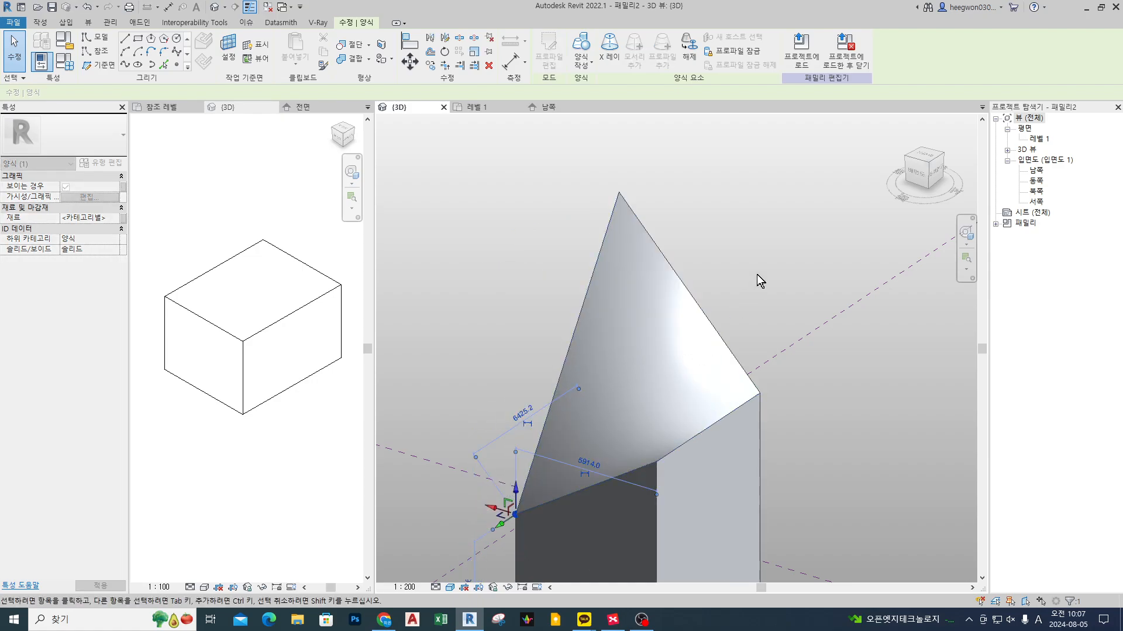
left_click(758, 276)
Step: View the whole mass form and select its warped top face for inspection
scroll(683, 281, "down", 3)
middle_click_drag(655, 357, 672, 321, "shift")
scroll(695, 325, "up", 2)
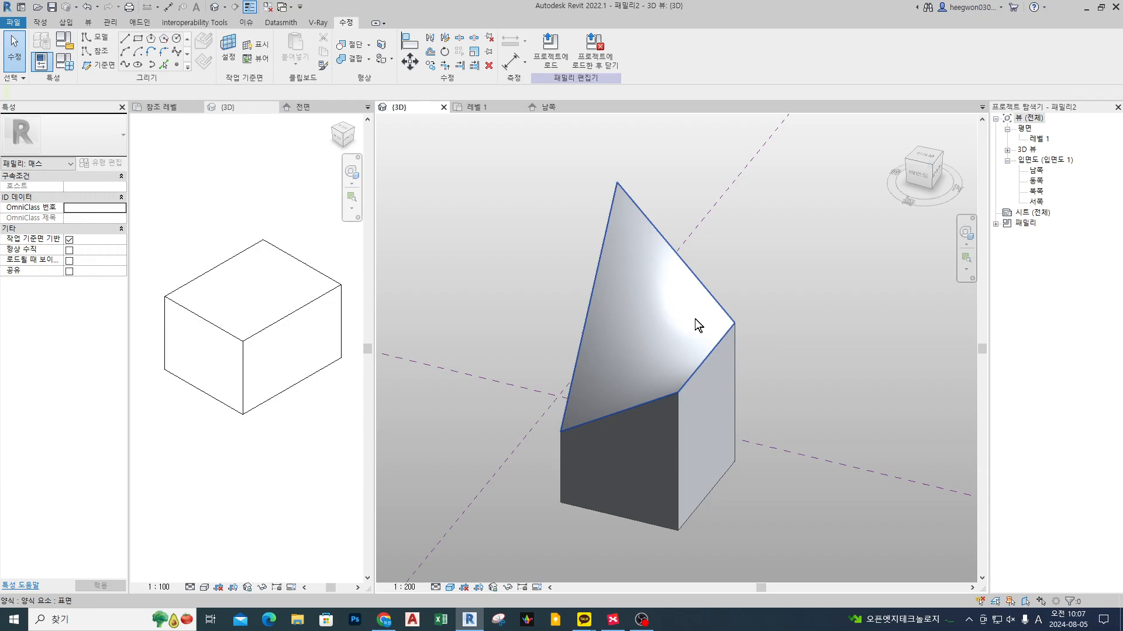
left_click(695, 318)
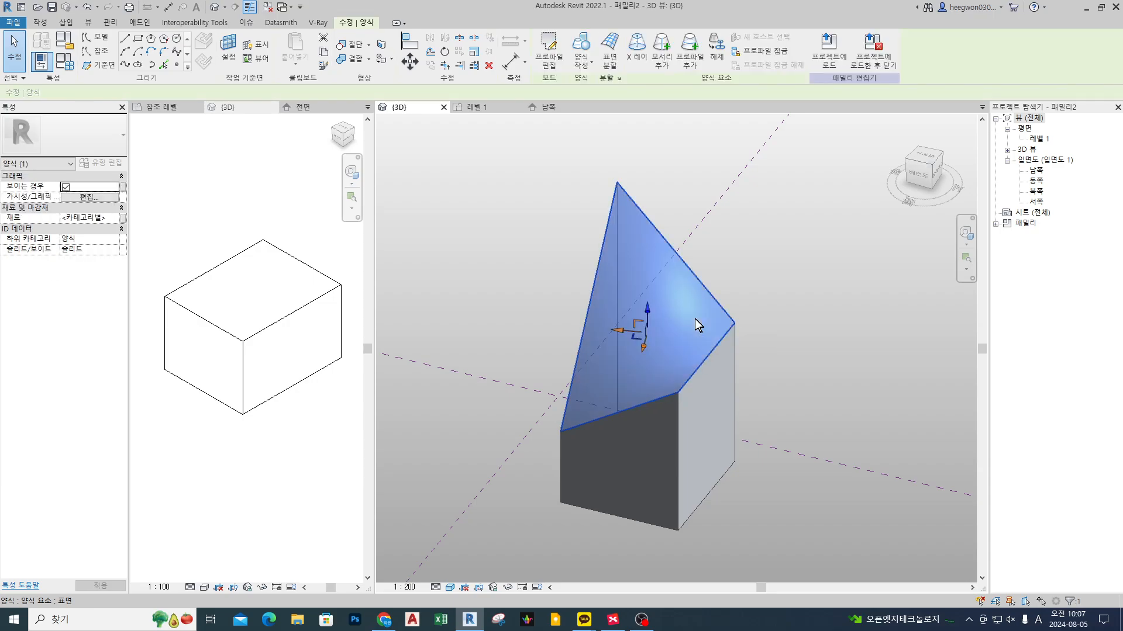
Step: Delete the entire warped mass form, leaving only the reference planes in the mass family's 3D view
middle_click_drag(694, 318, 790, 384, "shift")
left_click(832, 352)
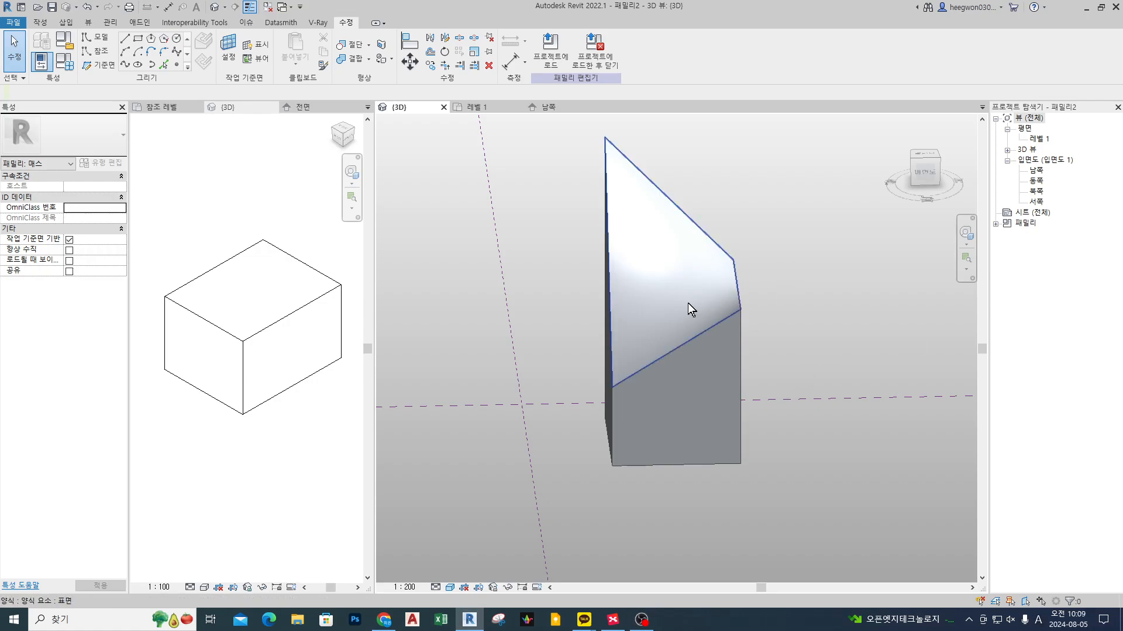
key("Tab")
left_click(688, 304)
key("Delete")
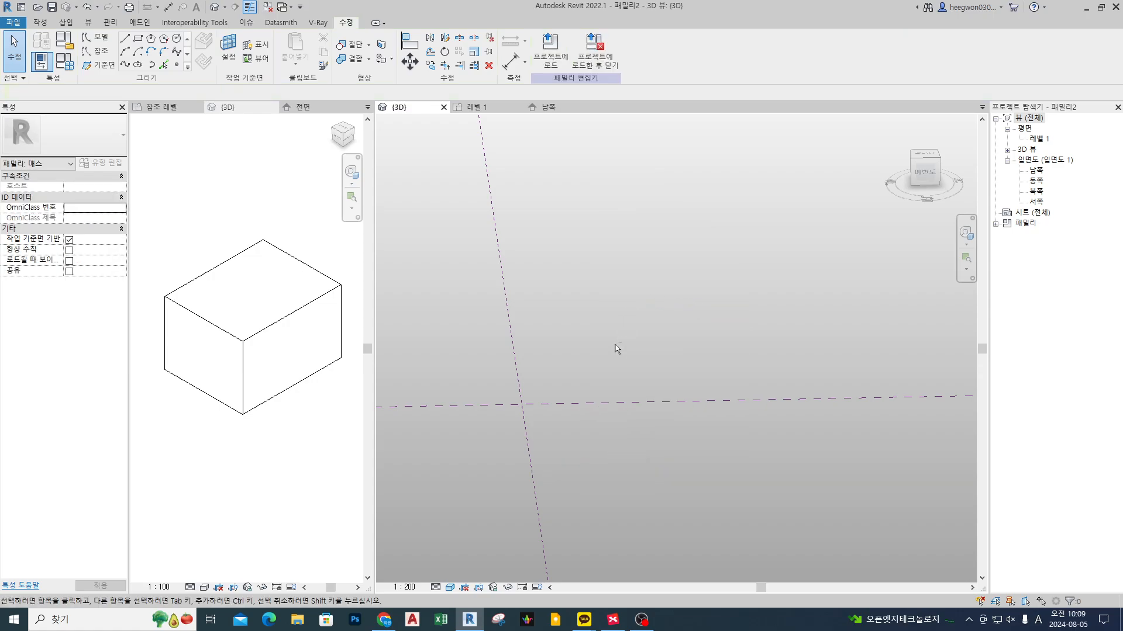
middle_click_drag(614, 348, 666, 389, "shift")
middle_click_drag(662, 374, 612, 360, "shift")
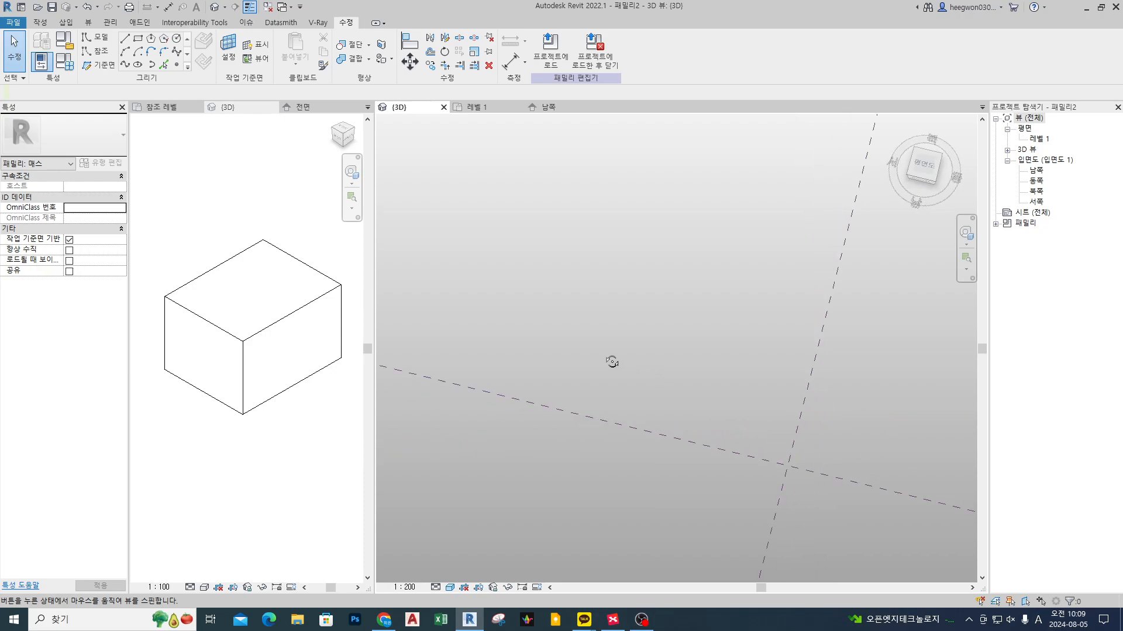
middle_click_drag(771, 440, 764, 323, "shift")
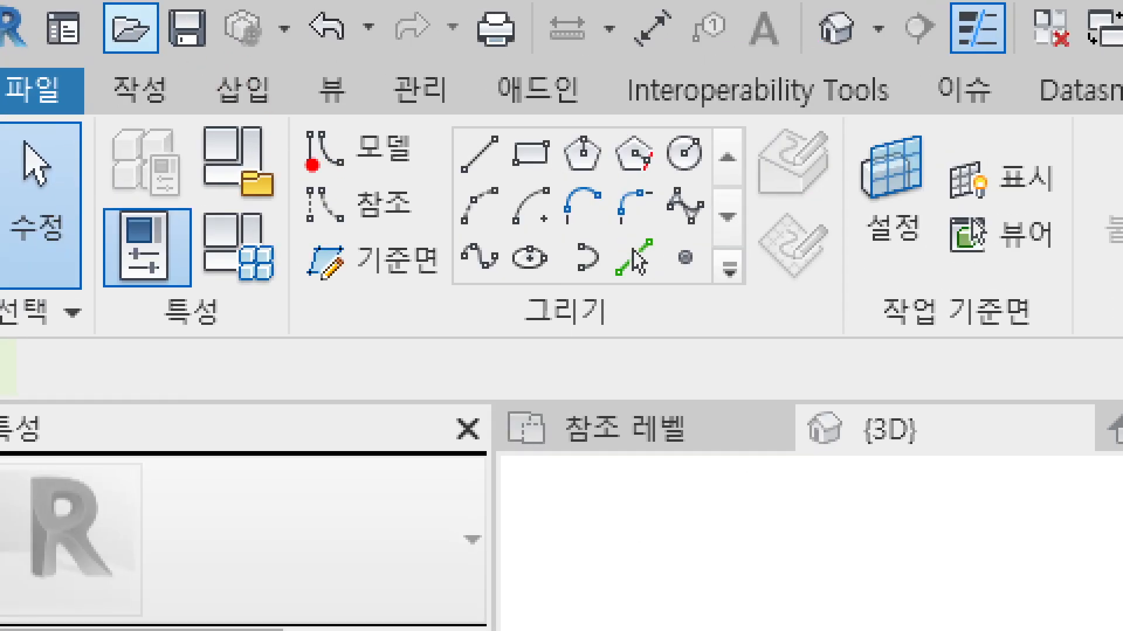
left_click_drag(282, 172, 444, 113, "ctrl")
left_click_drag(271, 173, 450, 238, "ctrl")
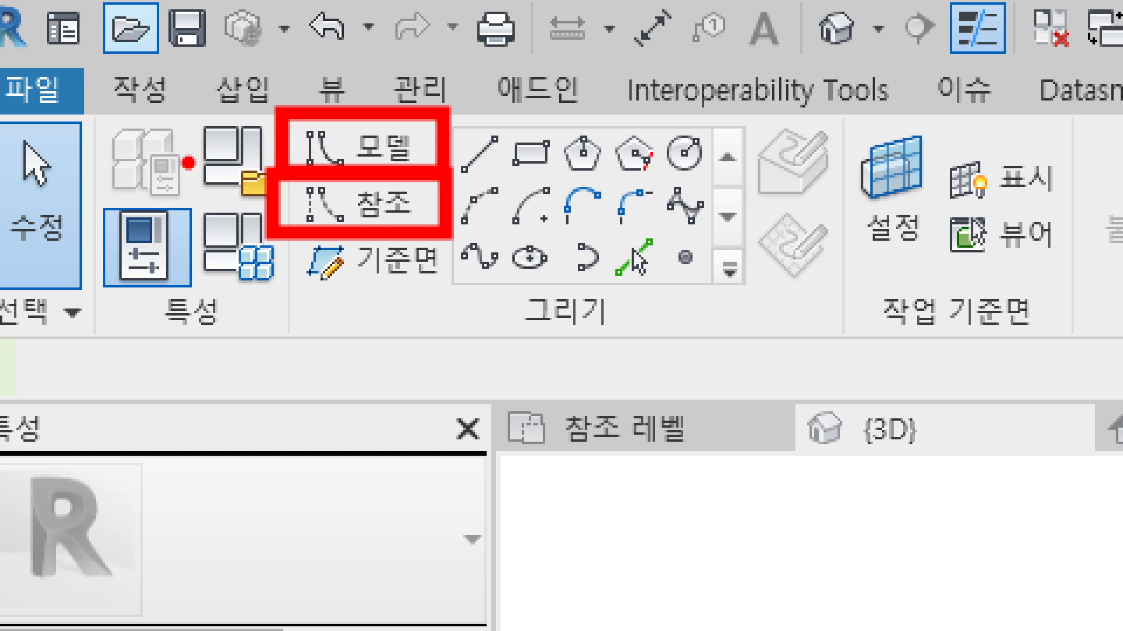
left_click_drag(185, 117, 221, 120, "ctrl")
left_click_drag(194, 196, 233, 197, "ctrl")
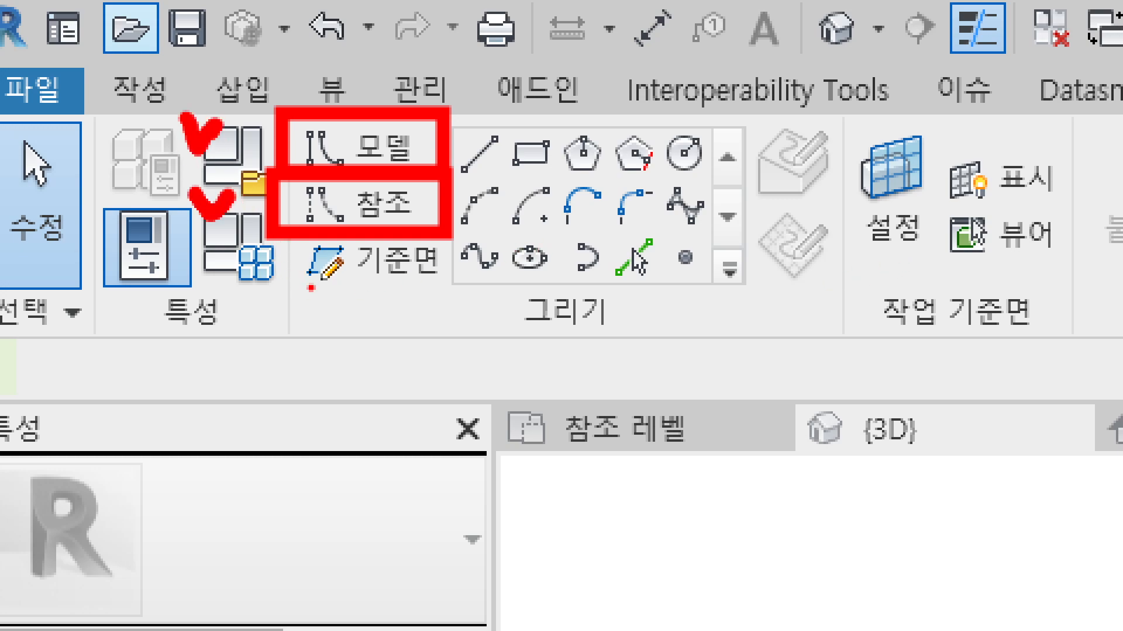
mouse_move(302, 239)
left_mouse_down("ctrl")
mouse_move(237, 310)
mouse_move(265, 321)
left_mouse_up("ctrl")
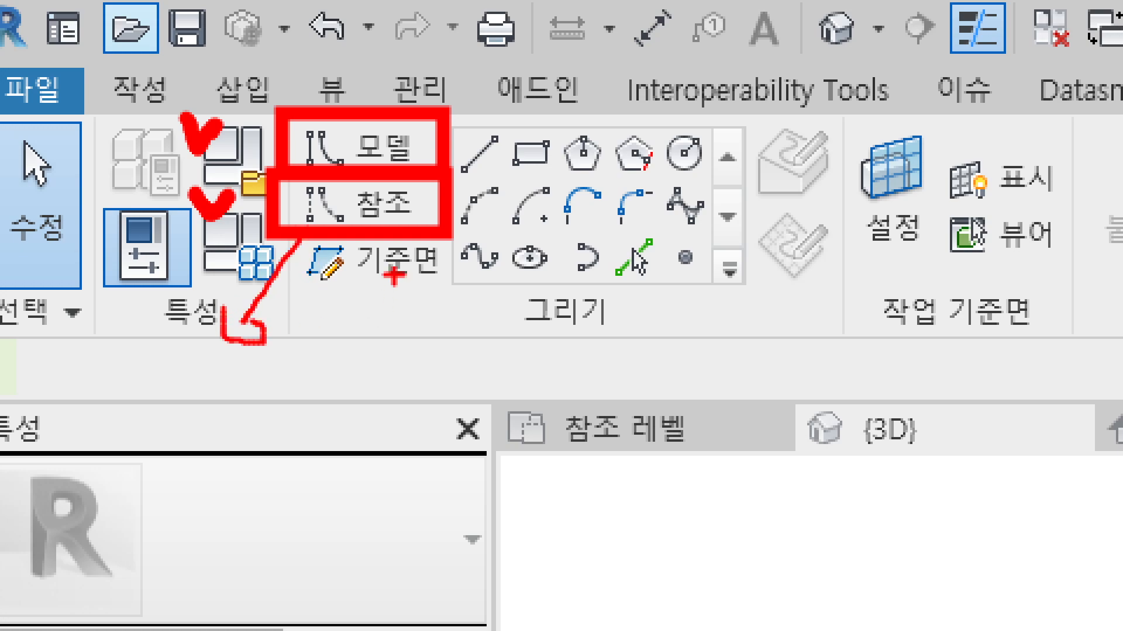
key("Escape")
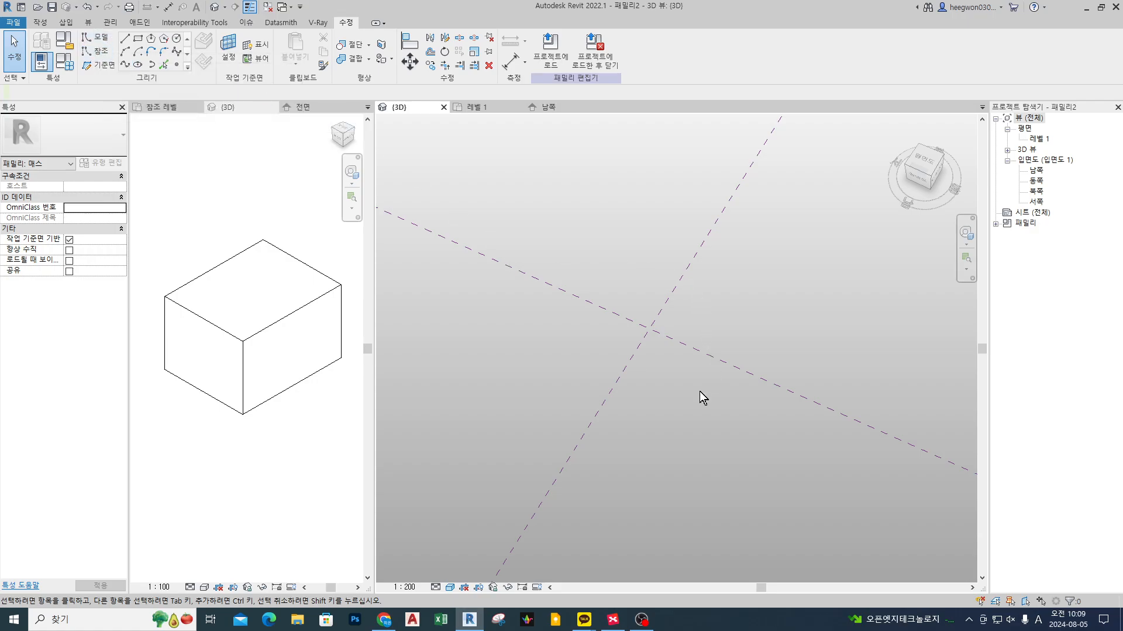
Step: Draw a straight reference line about 35000 mm long on the Center (Left/Right) reference plane in the mass family
left_click(664, 310)
middle_click_drag(664, 310, 679, 343, "shift")
left_click(432, 163)
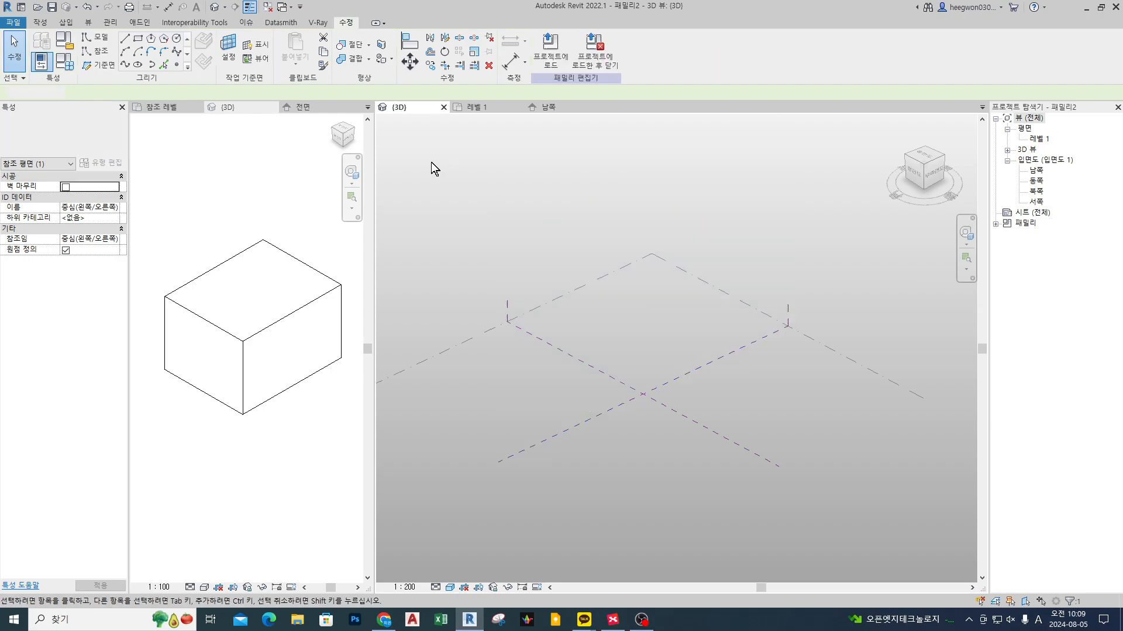
left_click(98, 51)
left_click(128, 39)
left_click(650, 459)
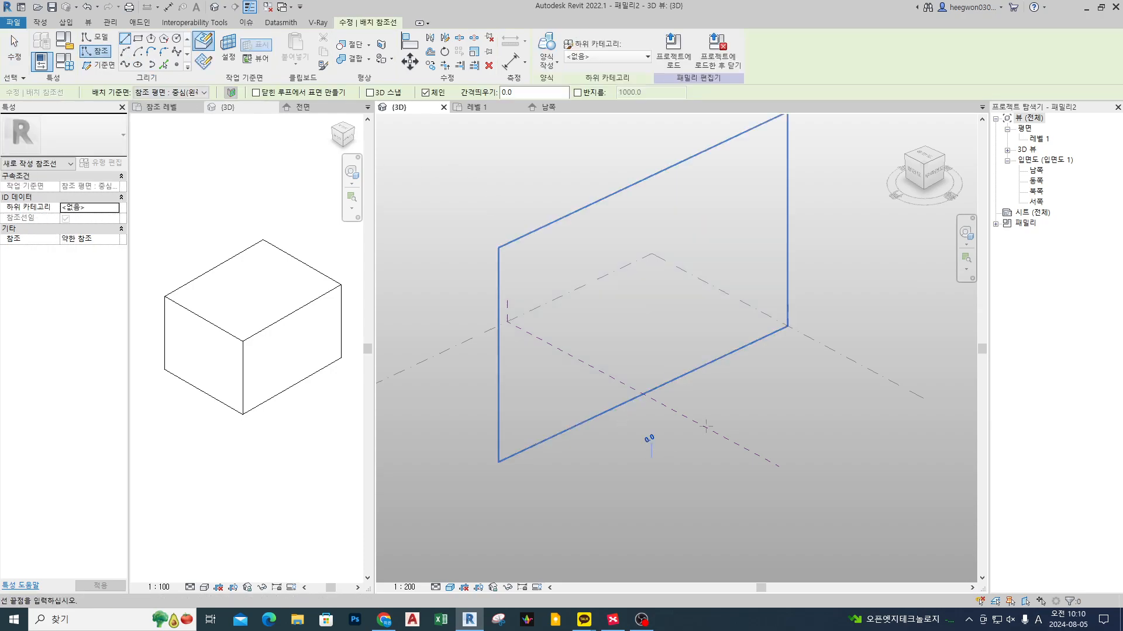
left_click(755, 411)
key("Escape")
key("Escape")
Step: Select the reference line and examine the work planes along its length and at both of its ends
left_click(734, 420)
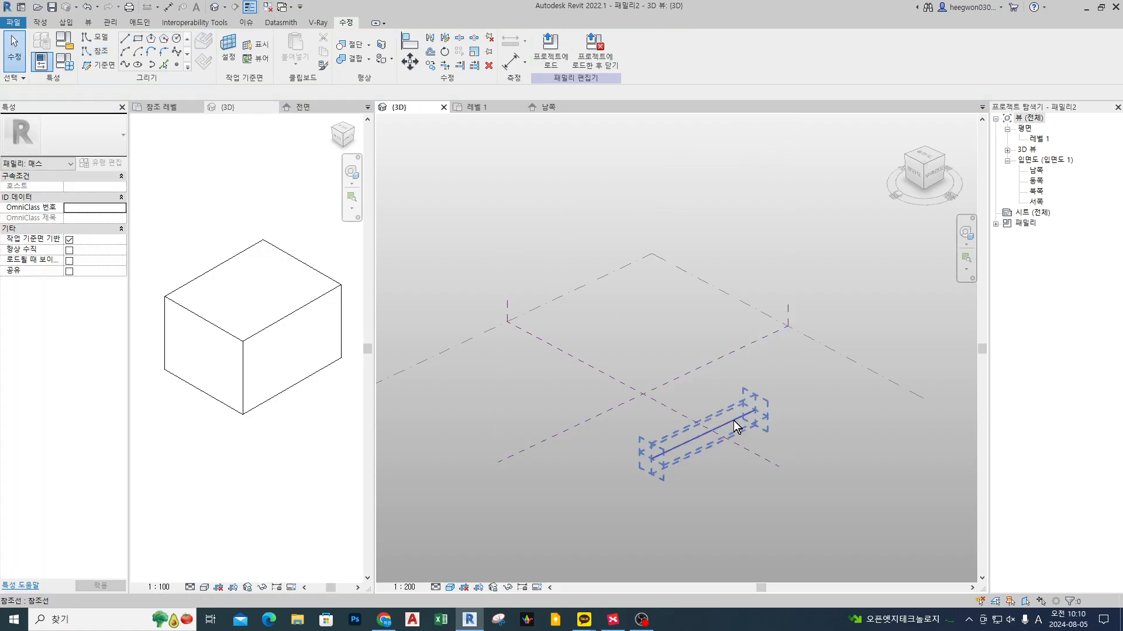
scroll(718, 447, "up", 4)
scroll(718, 447, "up", 4)
scroll(716, 445, "down", 5)
middle_click_drag(719, 448, 751, 433, "shift")
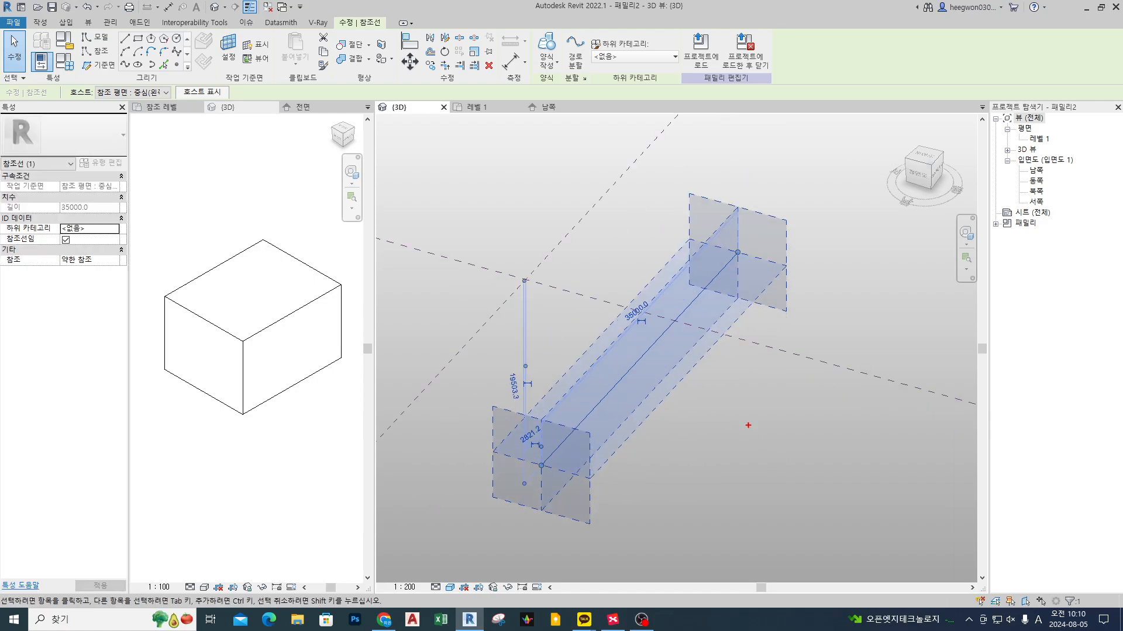
mouse_move(692, 239)
left_mouse_down()
mouse_move(777, 263)
mouse_move(724, 339)
left_mouse_up()
mouse_move(734, 211)
left_mouse_down()
mouse_move(732, 327)
mouse_move(648, 390)
left_mouse_up()
key("Escape")
key("ctrl+2")
mouse_move(692, 193)
left_mouse_down()
mouse_move(779, 216)
mouse_move(782, 307)
mouse_move(700, 290)
mouse_move(695, 209)
left_mouse_up()
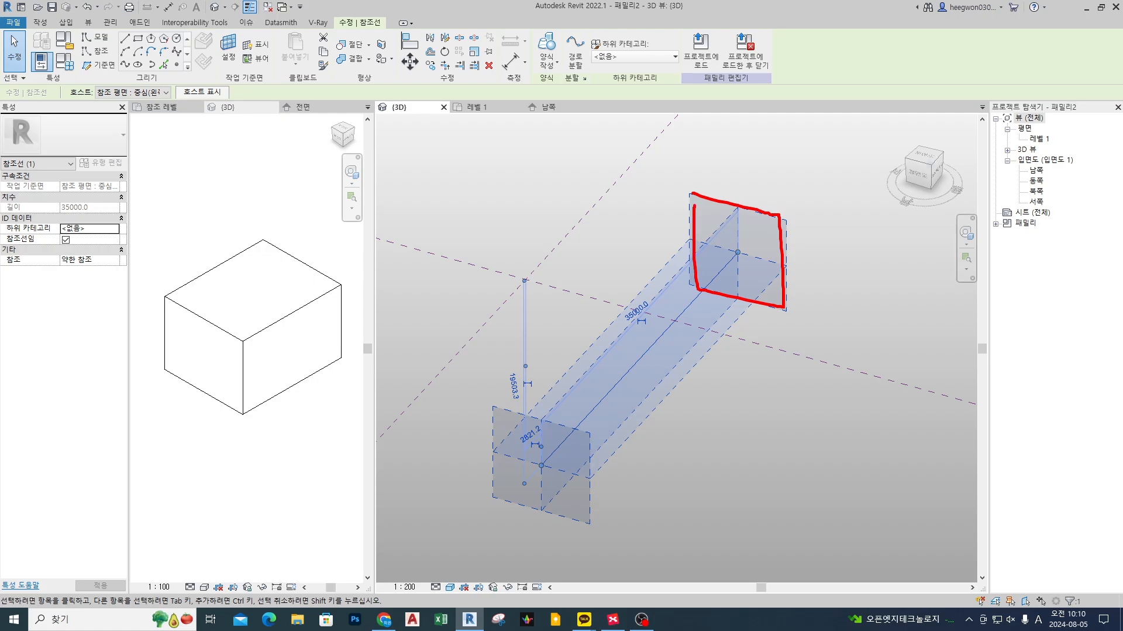
key("Escape")
Step: Move the reference line's far endpoint to lengthen it to about 35800 mm, and delete the line
mouse_move(737, 253)
left_mouse_down()
mouse_move(739, 174)
mouse_move(749, 188)
left_mouse_up()
middle_click_drag(746, 366, 671, 304, "shift")
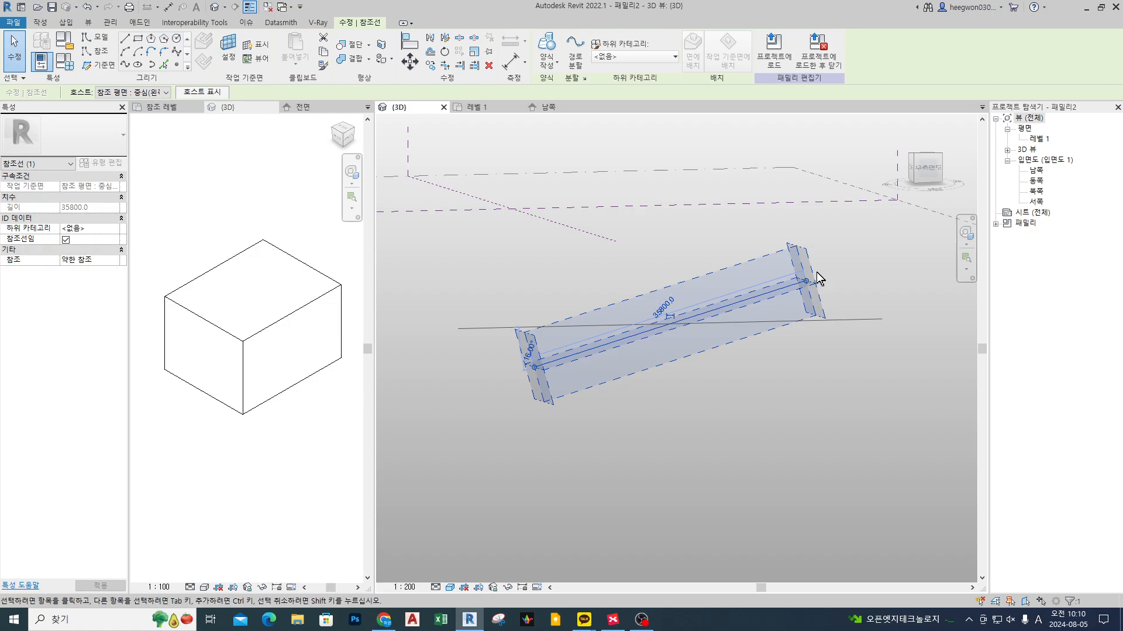
left_click_drag(856, 256, 802, 283)
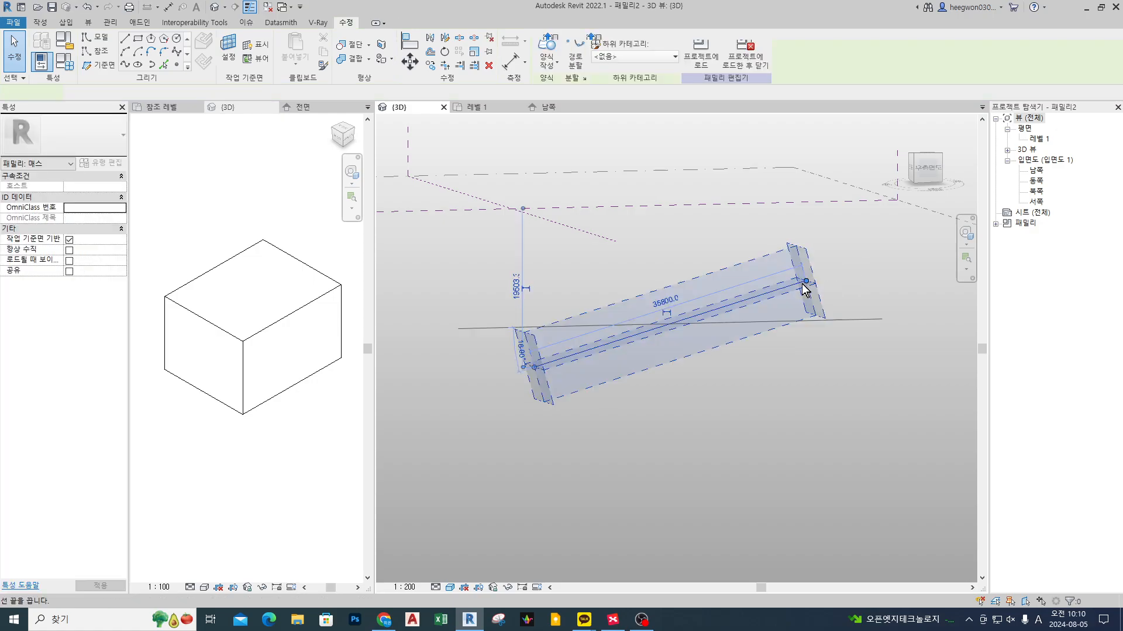
key("Delete")
middle_click_drag(801, 283, 689, 433, "shift")
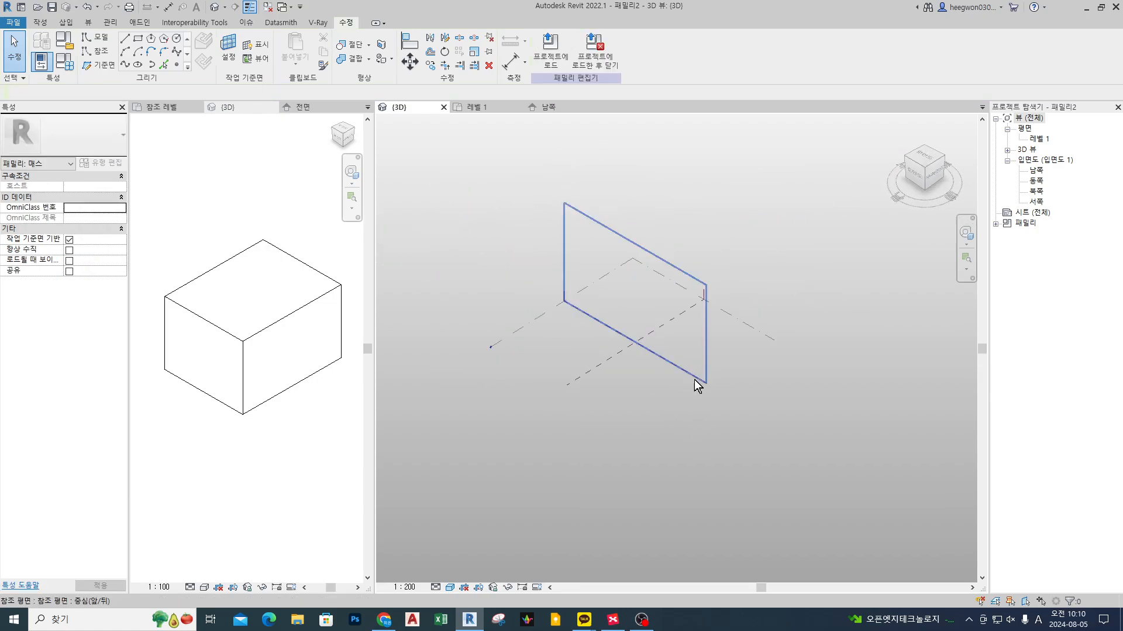
scroll(645, 377, "up", 5)
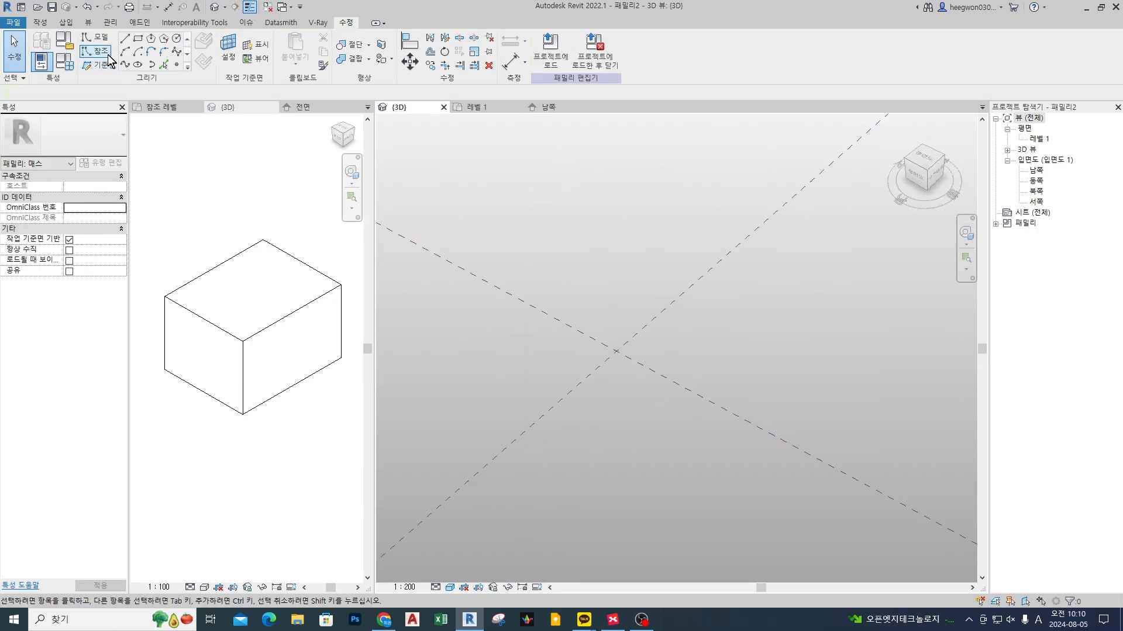
left_click(94, 37)
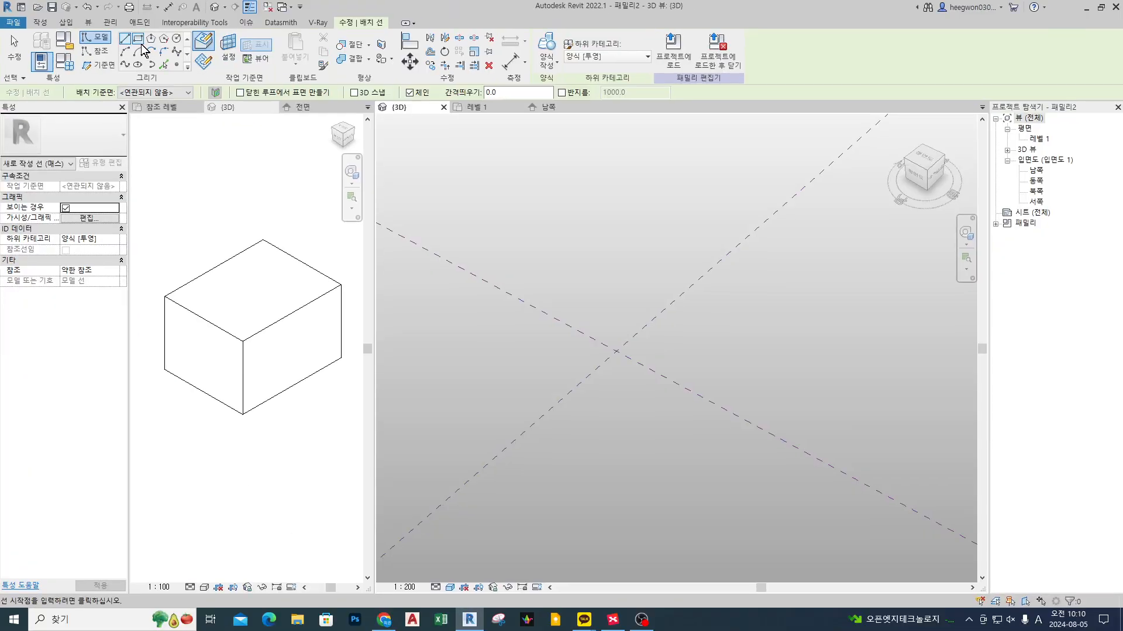
left_click(275, 76)
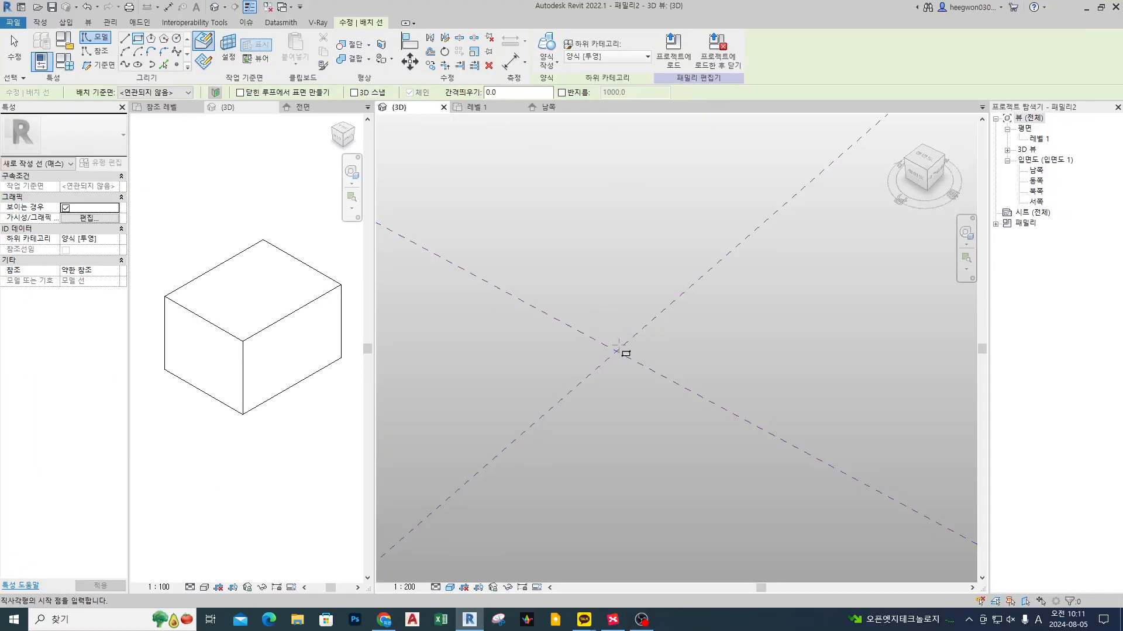
left_click(618, 351)
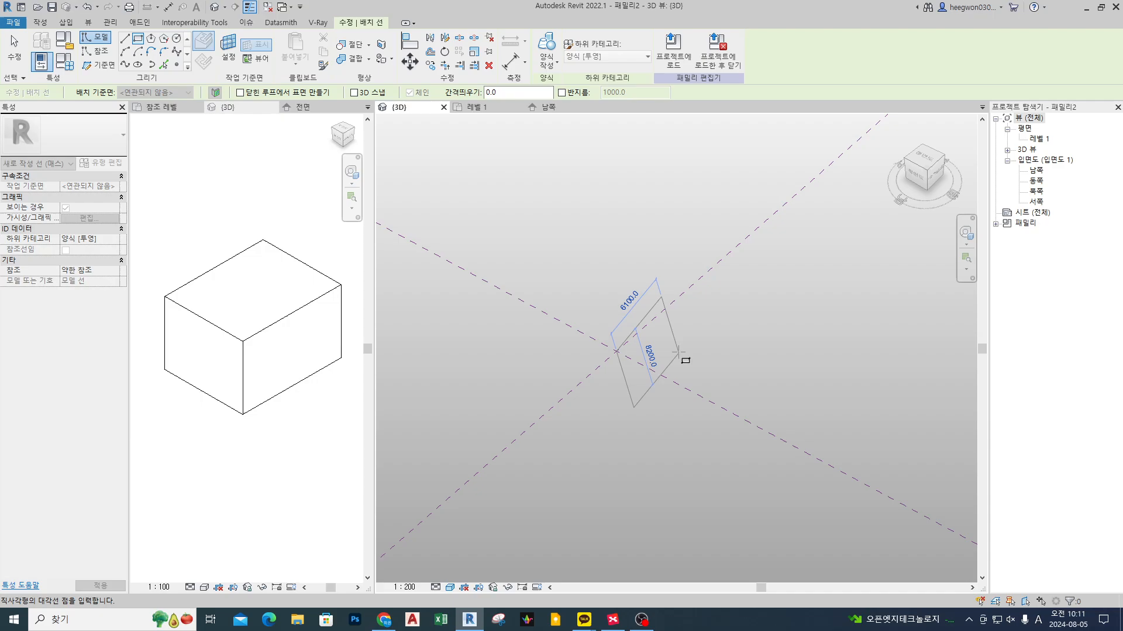
key("Escape")
key("Escape")
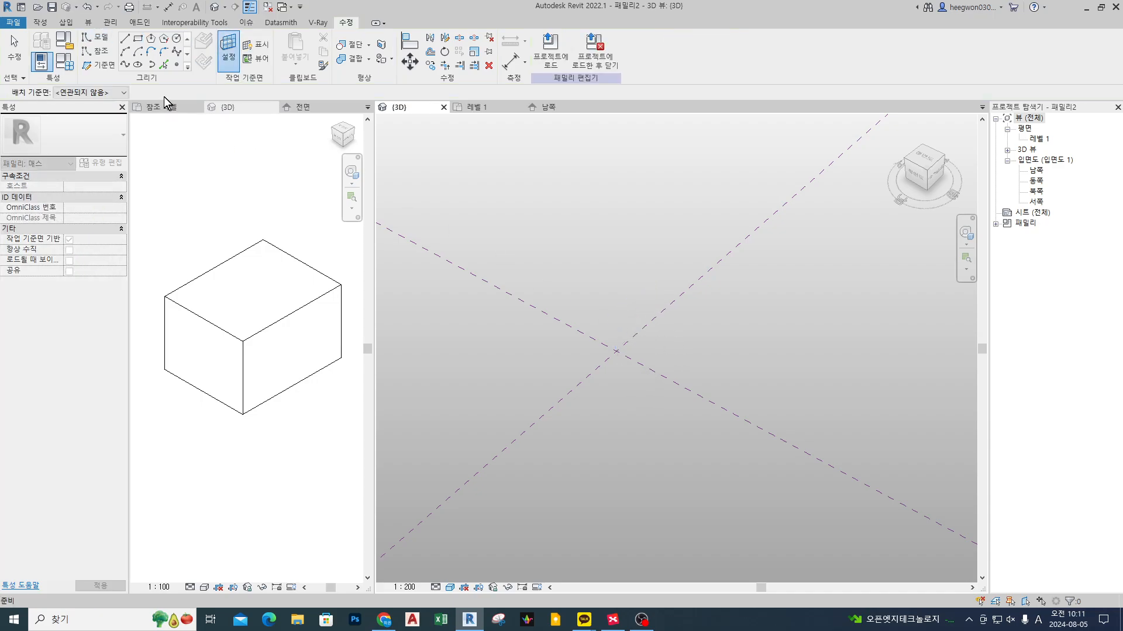
Step: Set the placement plane to Level 1 and draw a model-line rectangle, about 5900 mm per side, from the reference planes' intersection
left_click(120, 94)
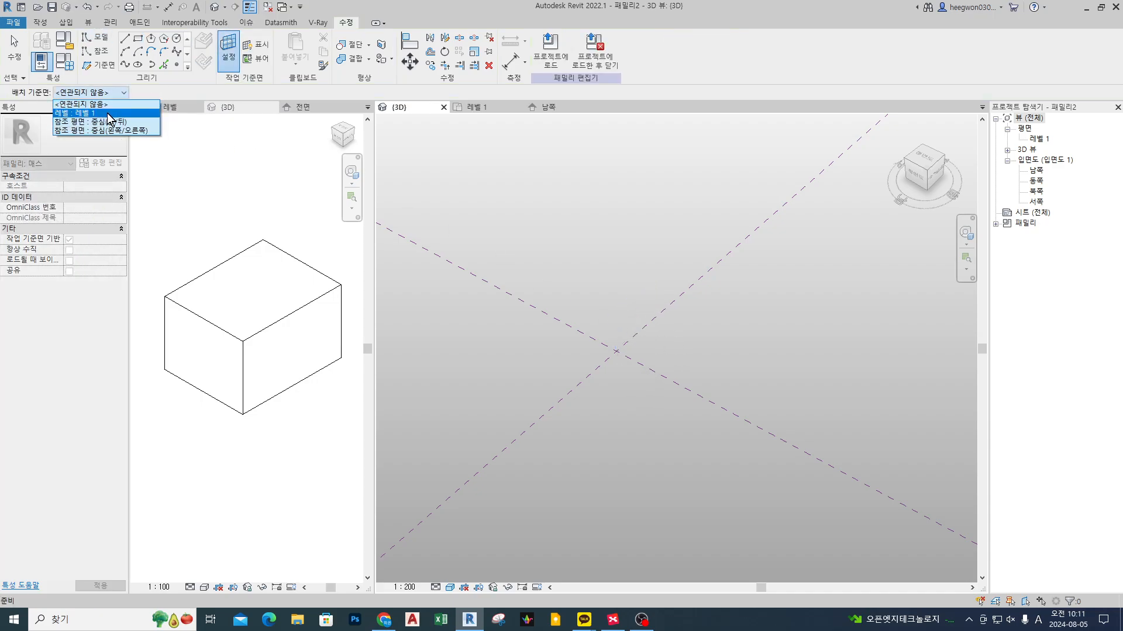
left_click(104, 113)
key("Return")
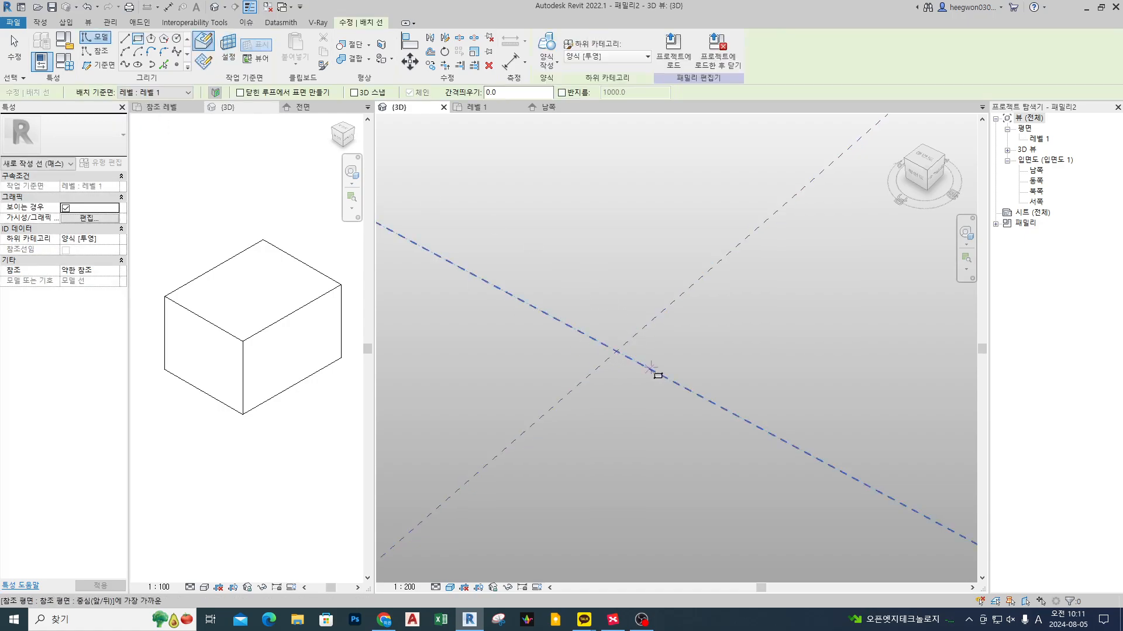
left_click(615, 352)
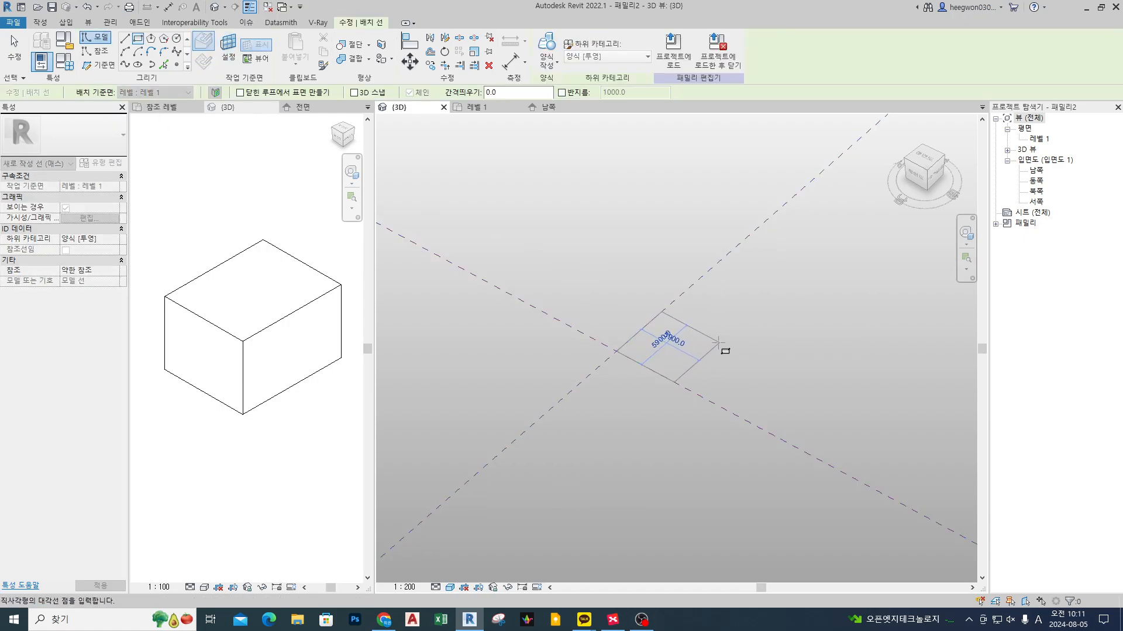
left_click(714, 342)
key("Escape")
key("Escape")
Step: Create a solid form from the rectangle's chain of four model lines
scroll(669, 342, "up", 3)
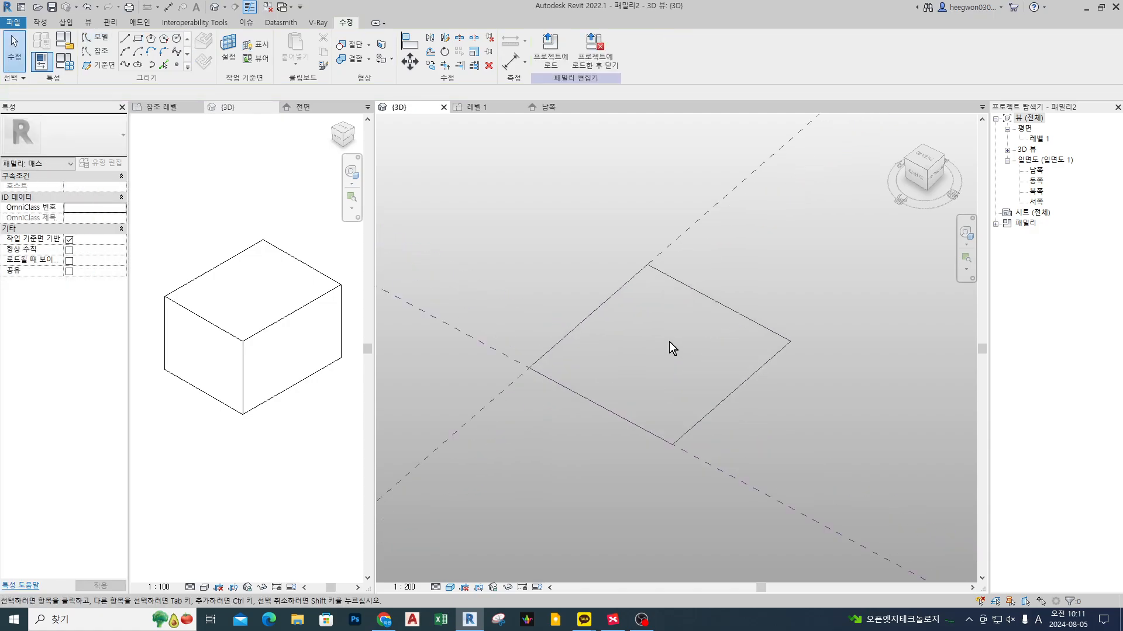
left_click_drag(741, 305, 761, 289)
key("Escape")
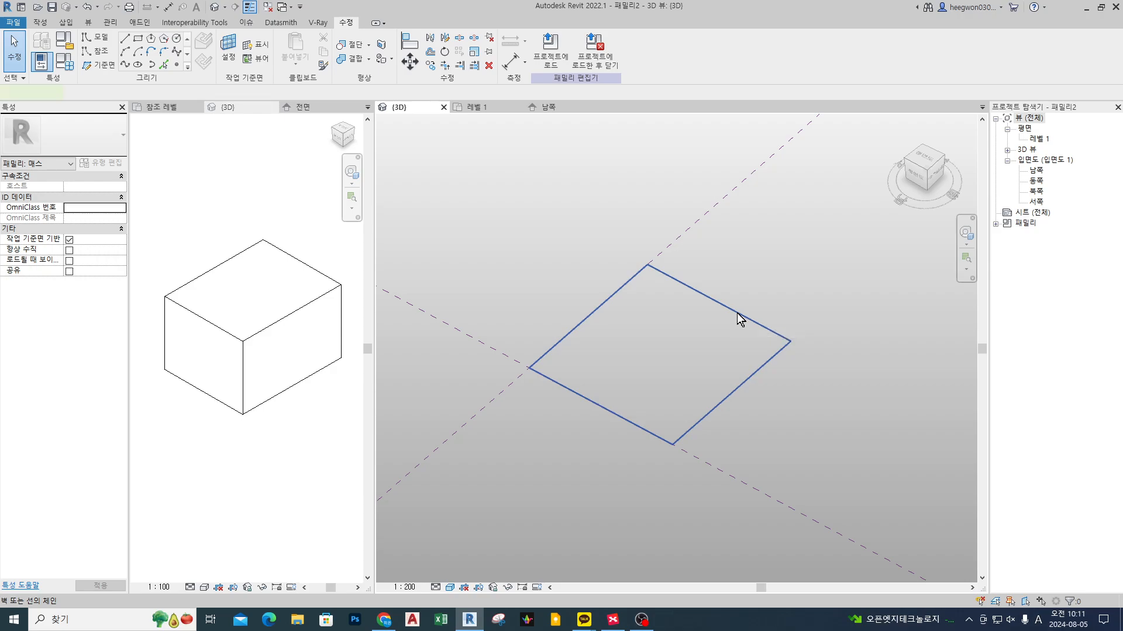
left_click(738, 319)
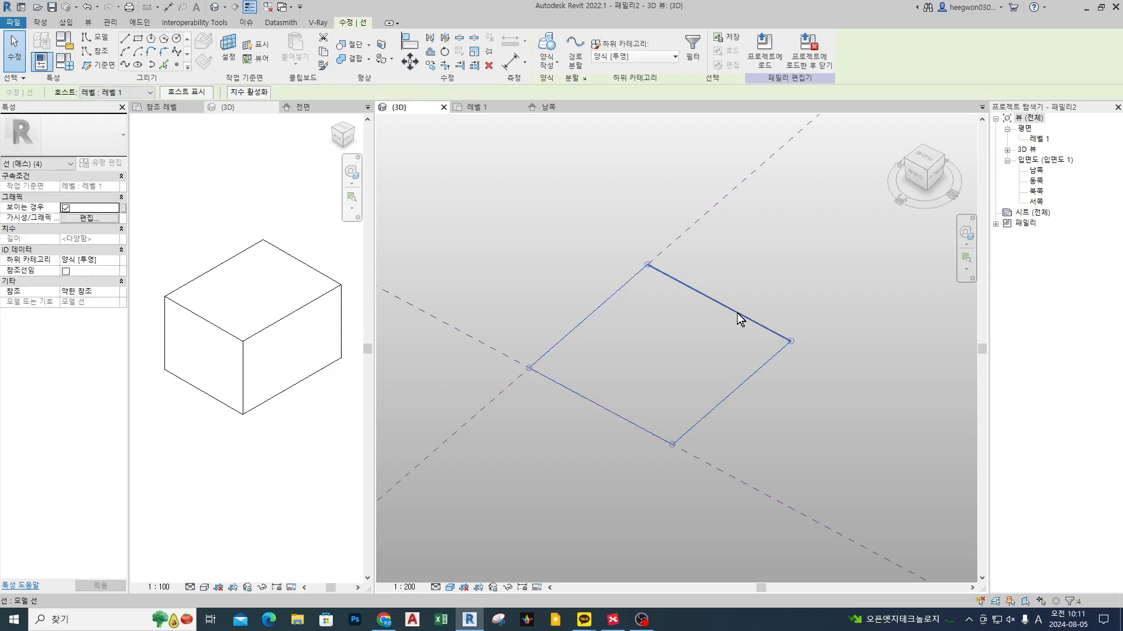
left_click(557, 65)
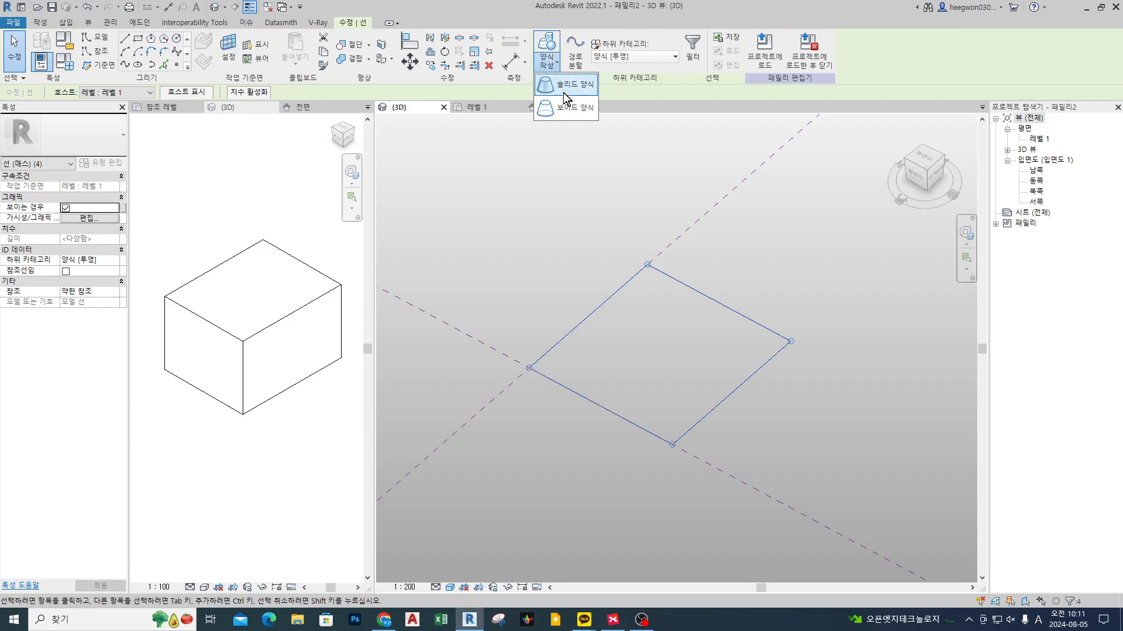
left_click(563, 90)
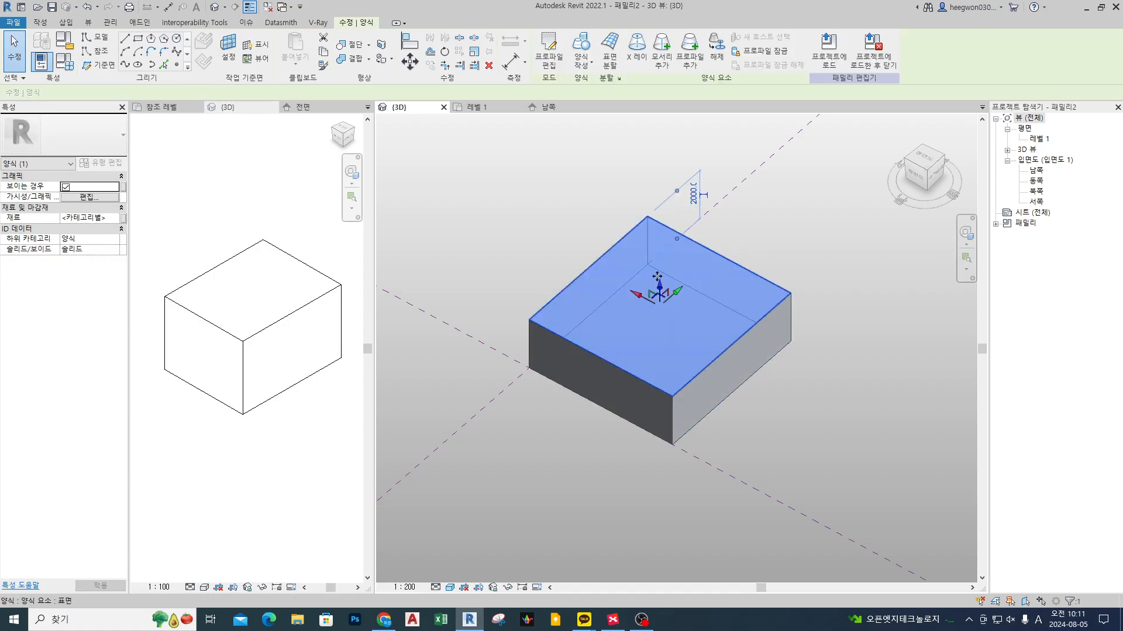
Step: Raise the solid form's top face to a height of about 3814 mm
left_click_drag(661, 294, 497, 195)
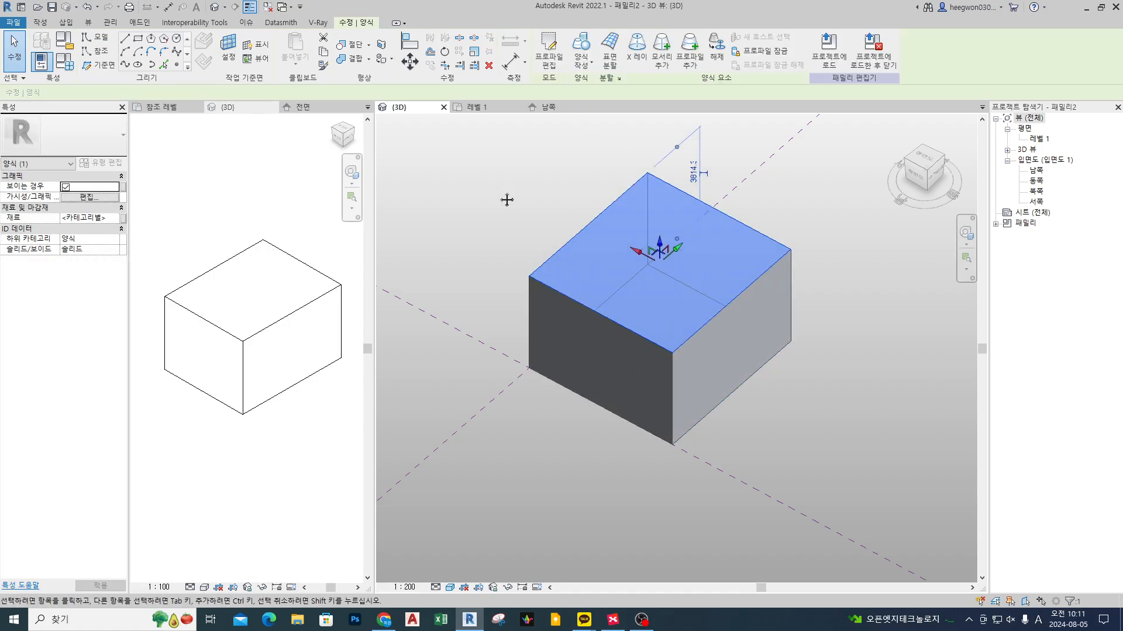
middle_click_drag(506, 195, 526, 237, "shift")
left_click(526, 229)
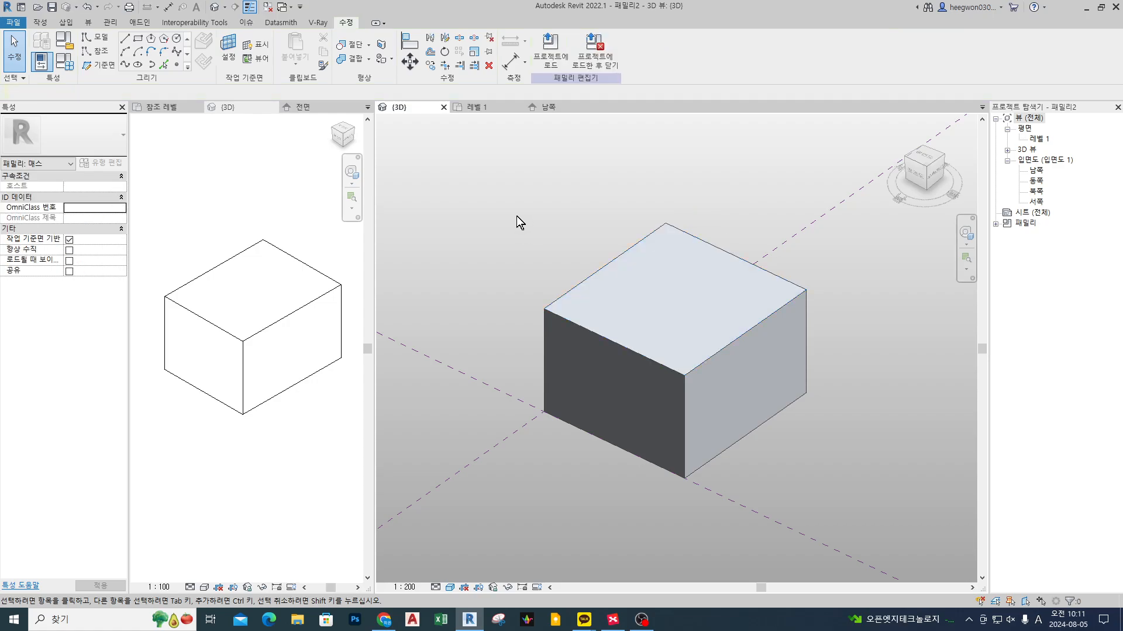
middle_click_drag(517, 215, 599, 280)
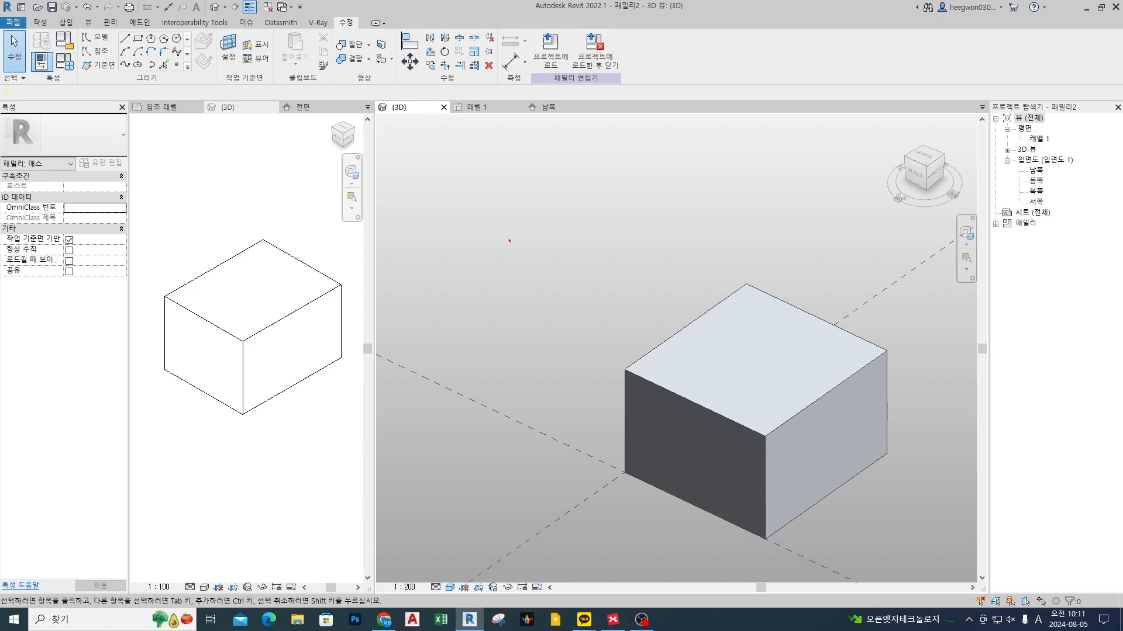
mouse_move(523, 219)
left_mouse_down()
mouse_move(455, 266)
mouse_move(544, 275)
mouse_move(556, 243)
mouse_move(526, 223)
left_mouse_up()
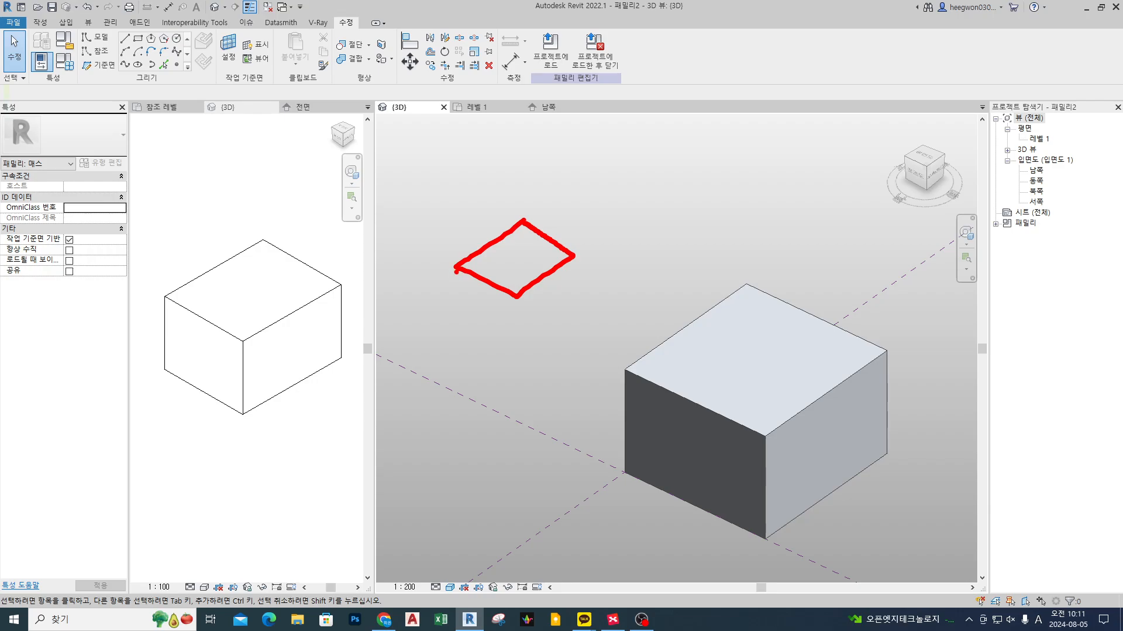
mouse_move(457, 269)
left_mouse_down()
mouse_move(454, 200)
mouse_move(461, 207)
left_mouse_up()
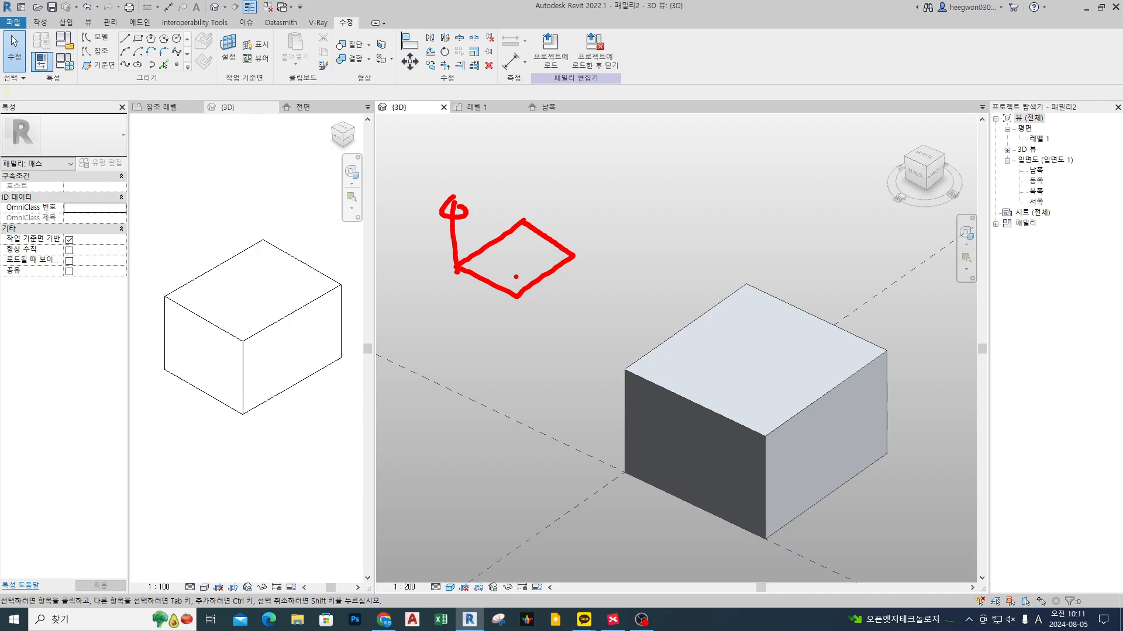
mouse_move(514, 229)
left_mouse_down()
mouse_move(538, 256)
mouse_move(516, 273)
mouse_move(556, 200)
mouse_move(593, 213)
left_mouse_up()
left_click(538, 268)
left_click_drag(594, 193, 628, 224)
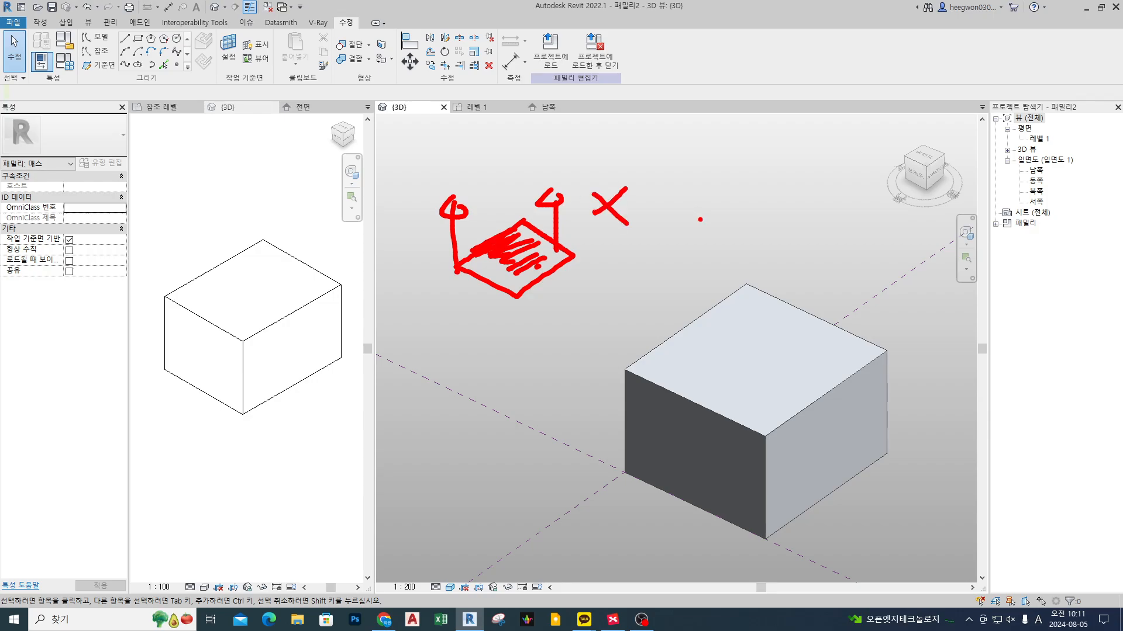
left_click_drag(700, 227, 702, 161)
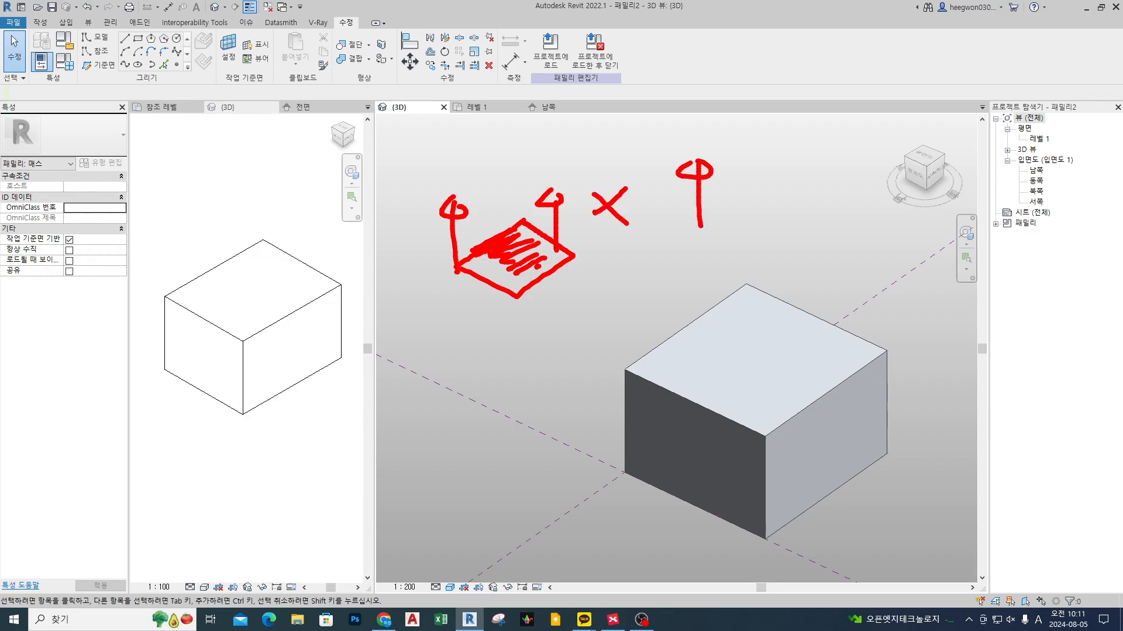
key("Escape")
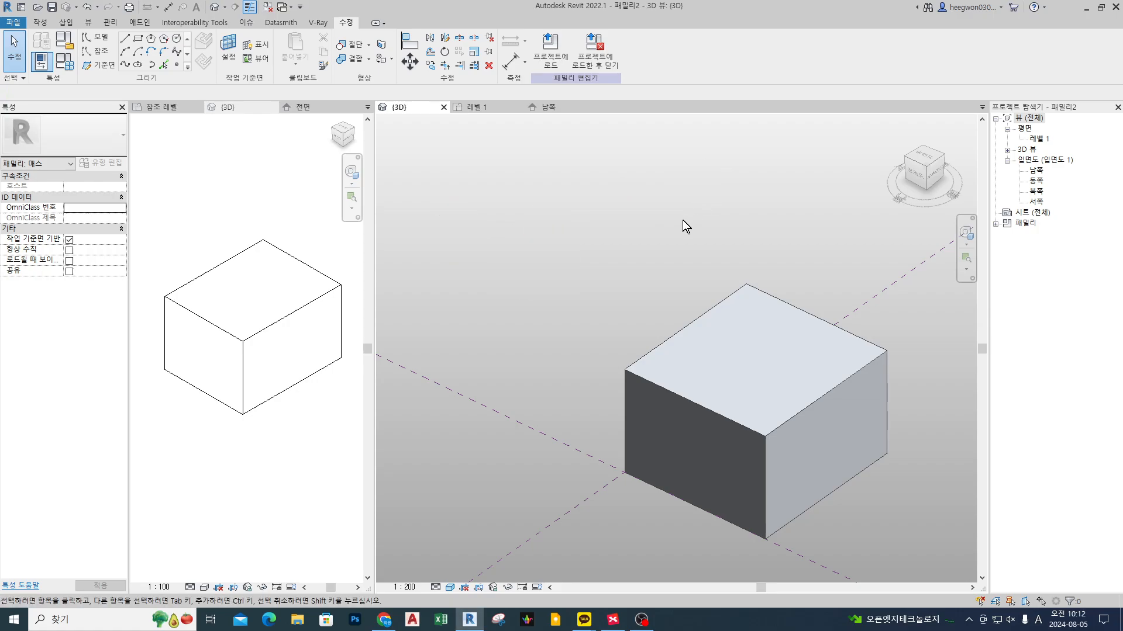
Step: Draw a reference-line rectangle on Level 1, on open ground beside the existing solid
middle_click_drag(832, 419, 662, 330)
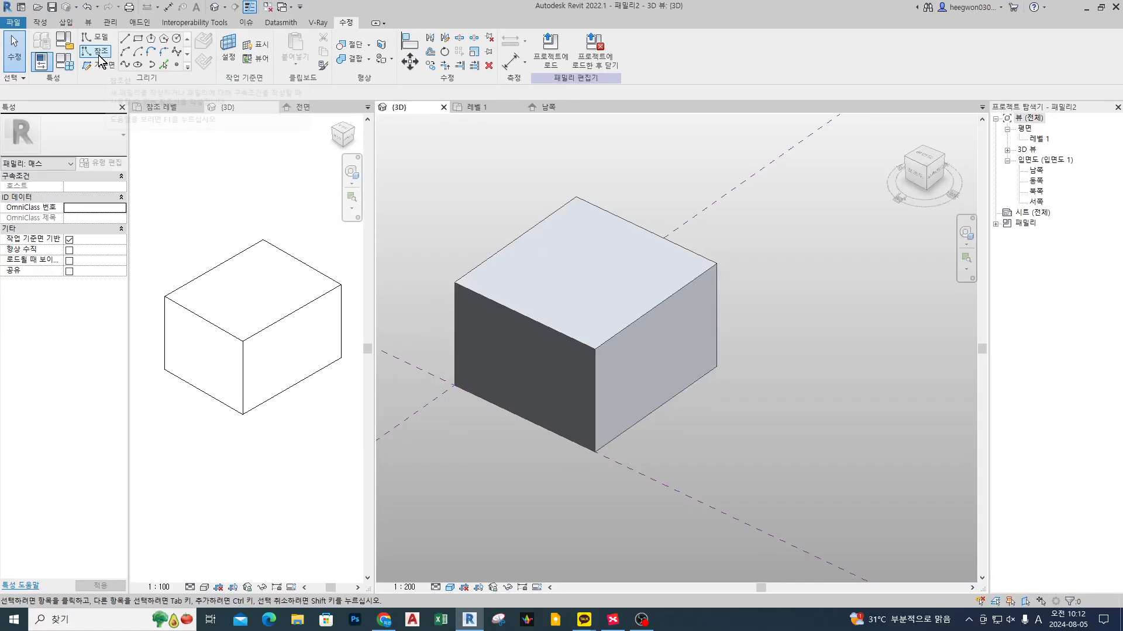
left_click(193, 102)
left_click(138, 39)
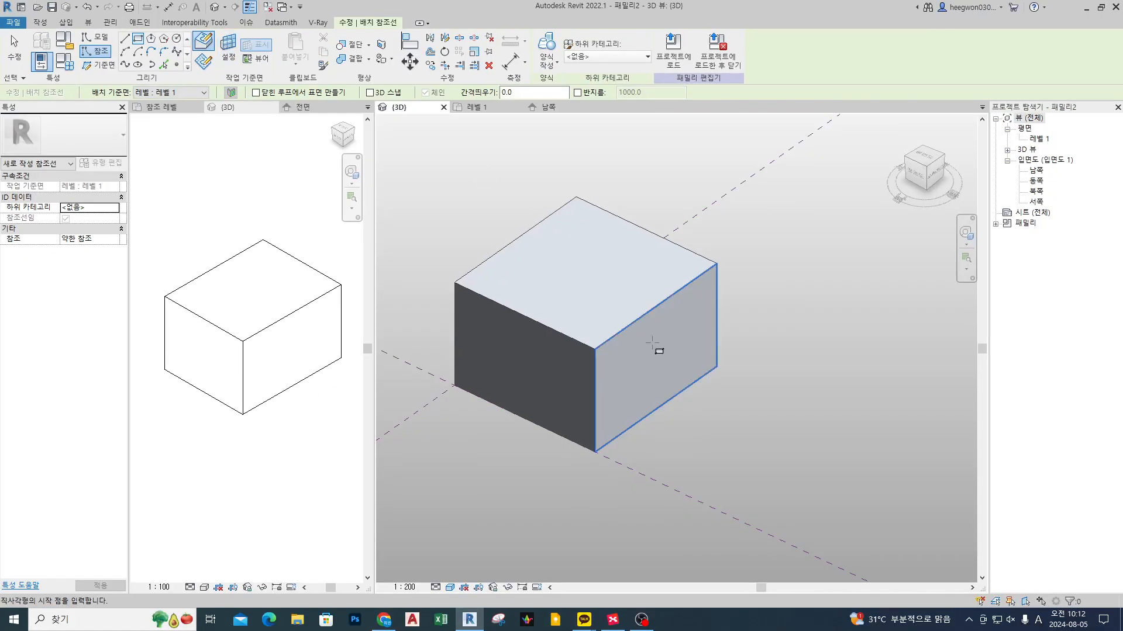
scroll(664, 349, "down", 2)
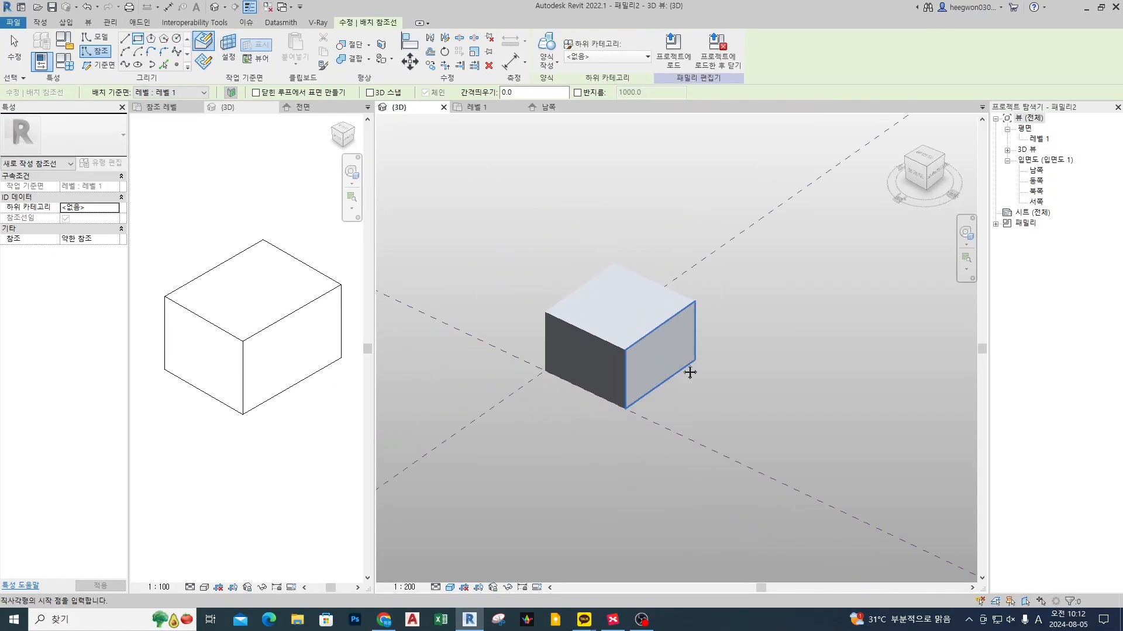
middle_click_drag(689, 372, 588, 304)
left_click(595, 357)
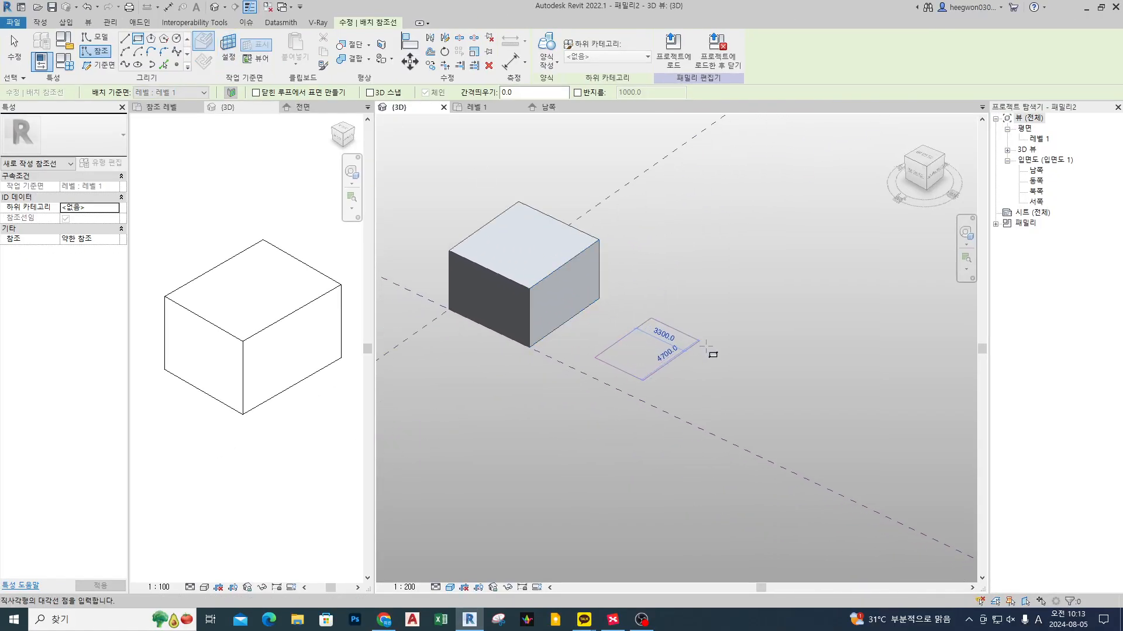
left_click(728, 358)
key("Escape")
key("Escape")
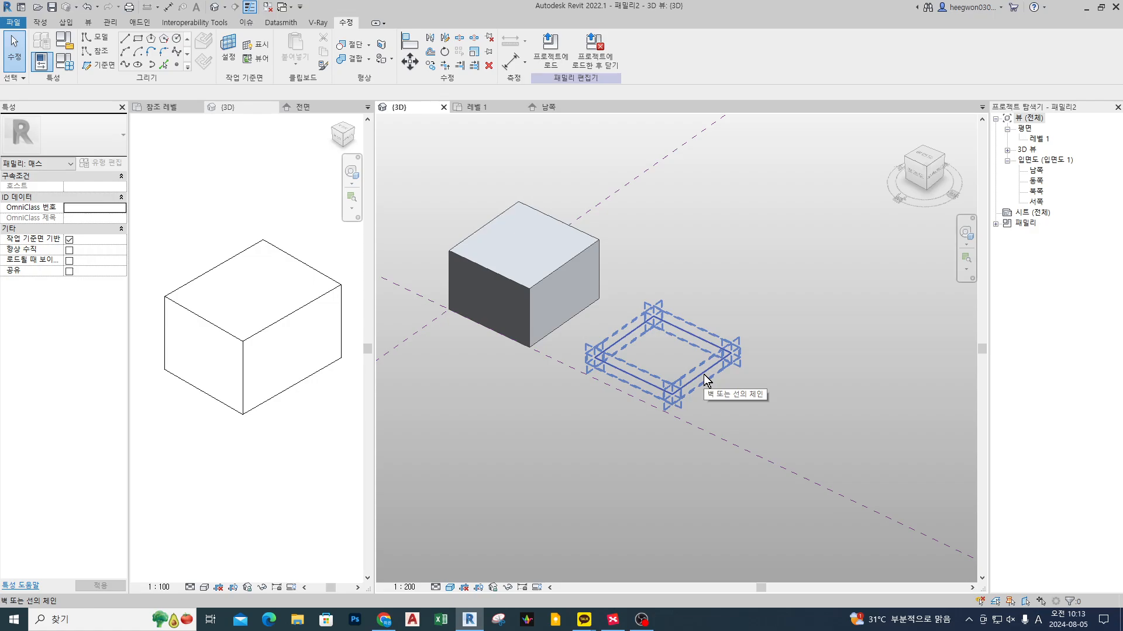
Step: Create a solid form, extruded as a box, from the rectangle's chain of four reference lines
left_click_drag(763, 308, 601, 416)
left_click(602, 492)
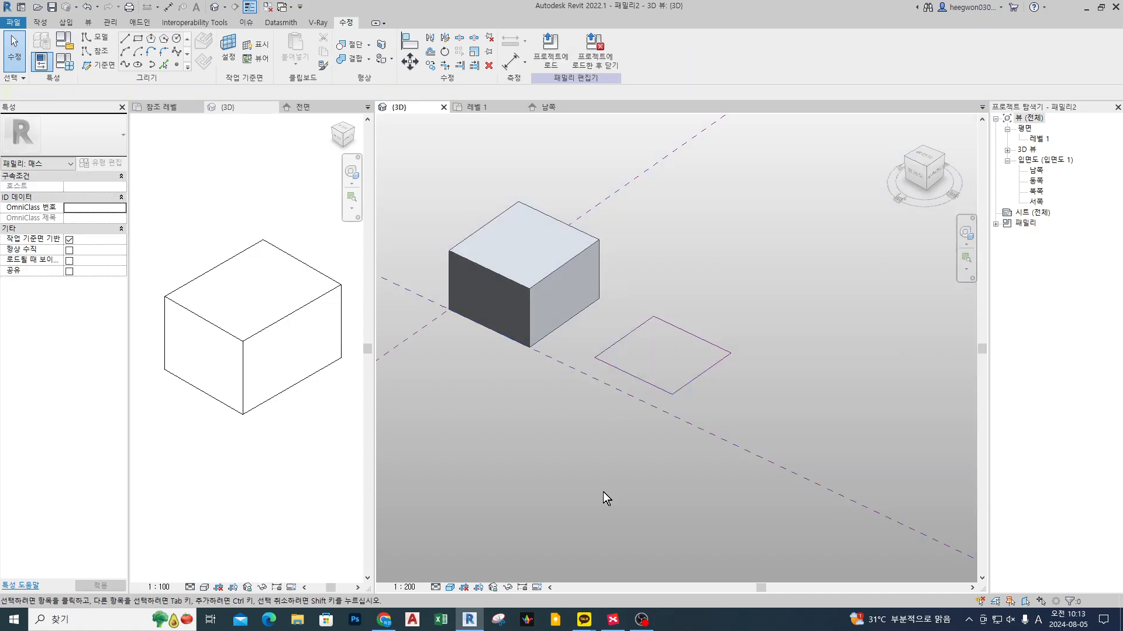
left_click(703, 370)
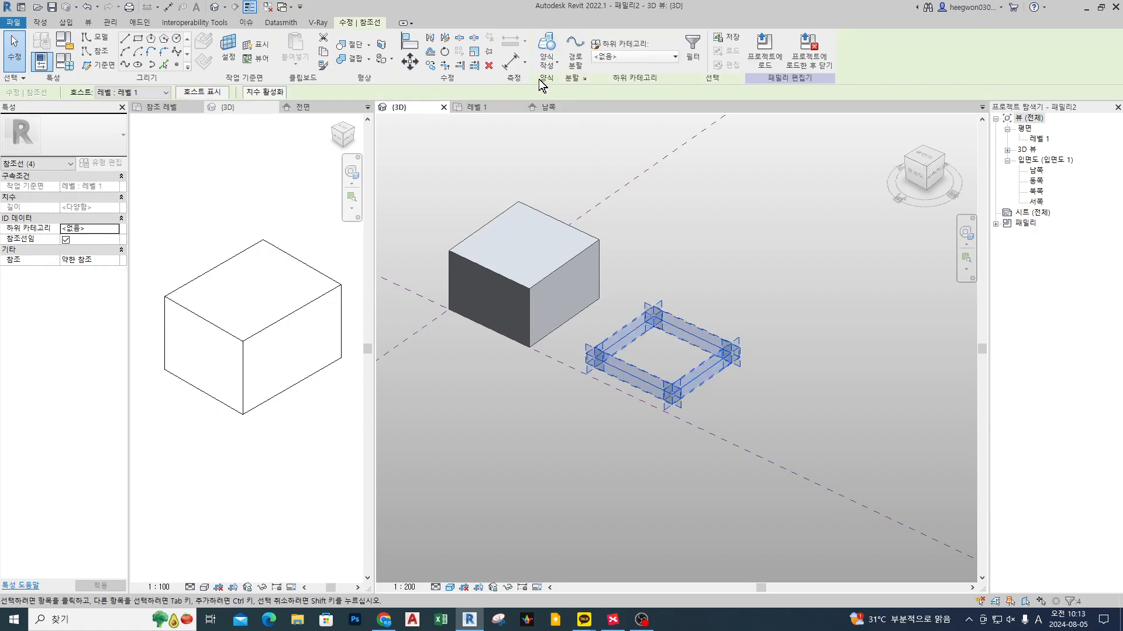
left_click(547, 59)
left_click(564, 84)
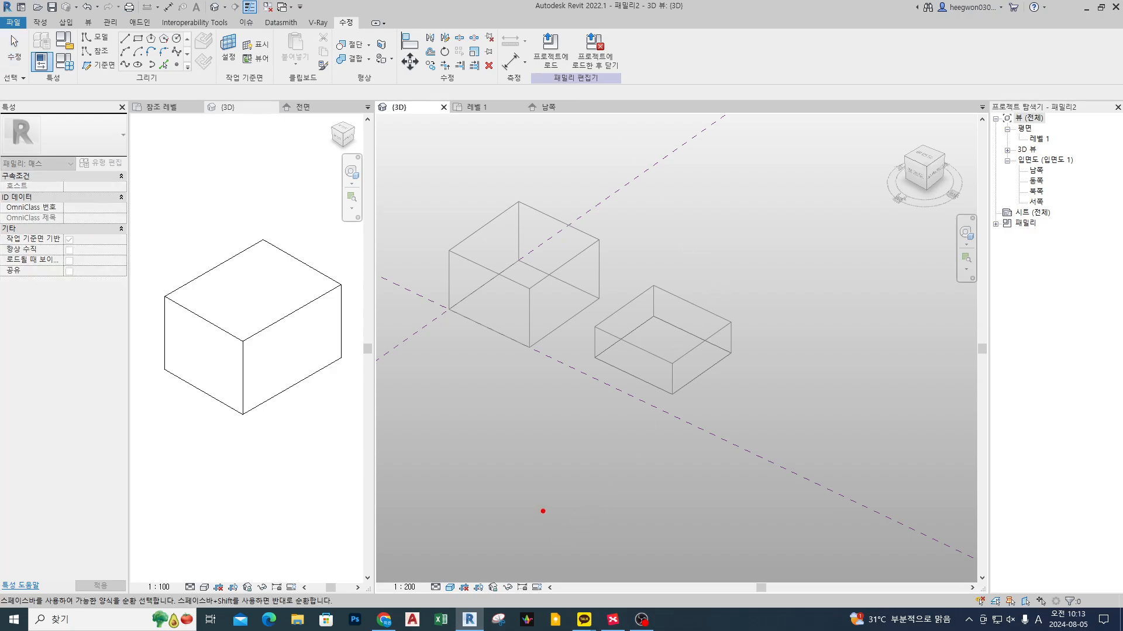
mouse_move(543, 511)
left_mouse_down()
mouse_move(612, 557)
mouse_move(697, 509)
left_mouse_up()
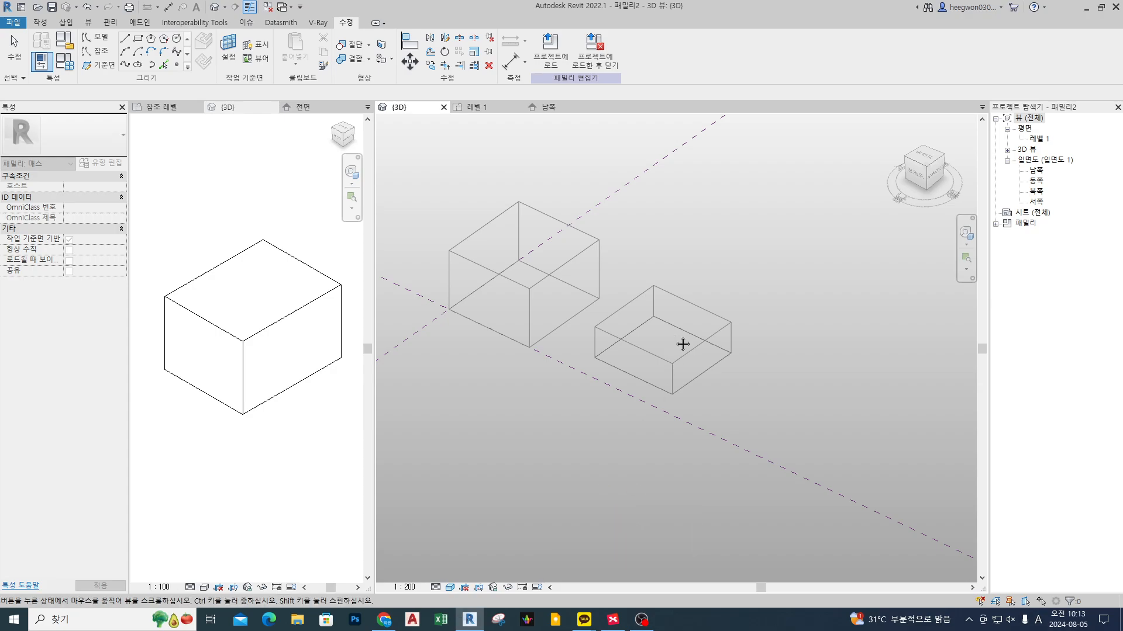
middle_click_drag(747, 387, 730, 423)
left_click(751, 448)
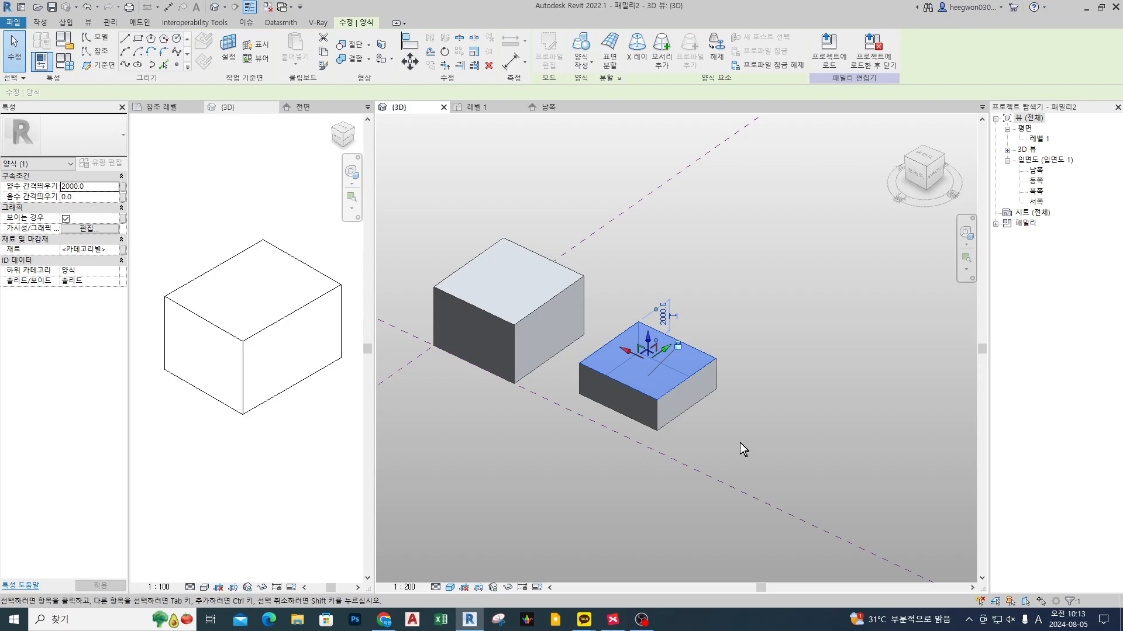
left_click(739, 443)
Step: Select the reference-line solid's top face and examine its positive and negative offset constraints
scroll(600, 364, "up", 2)
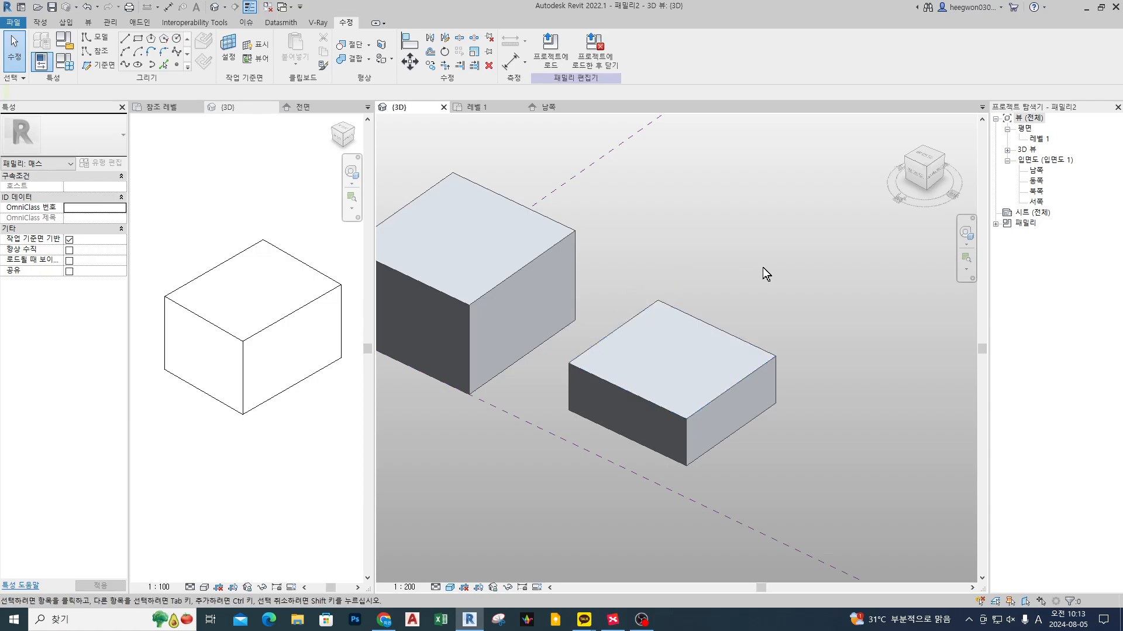
left_click(711, 371)
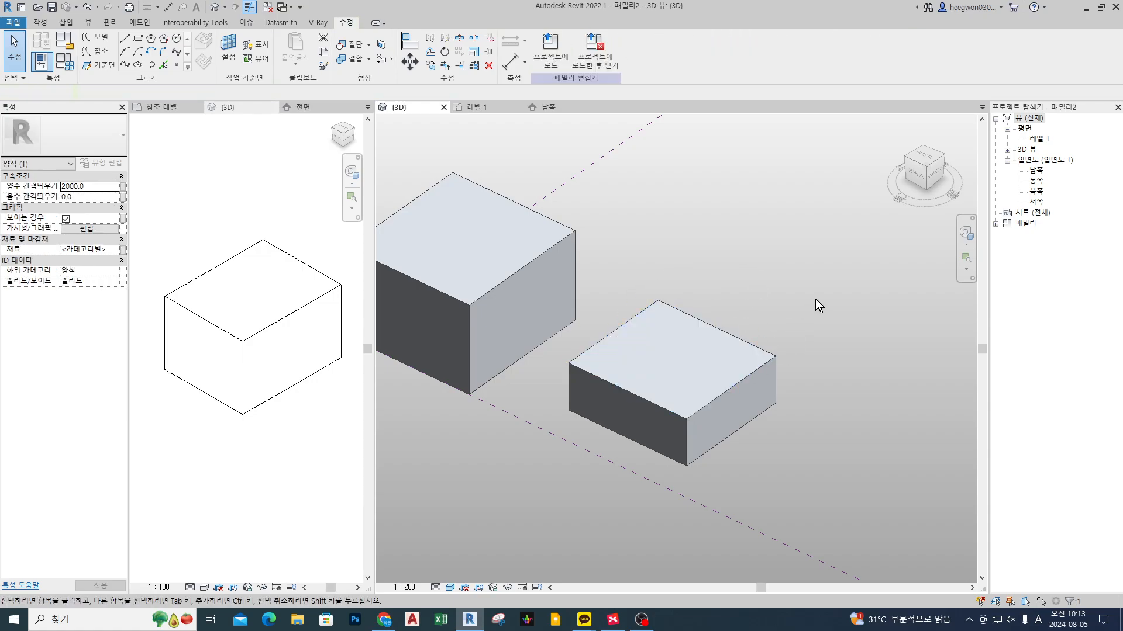
middle_click_drag(774, 353, 815, 318)
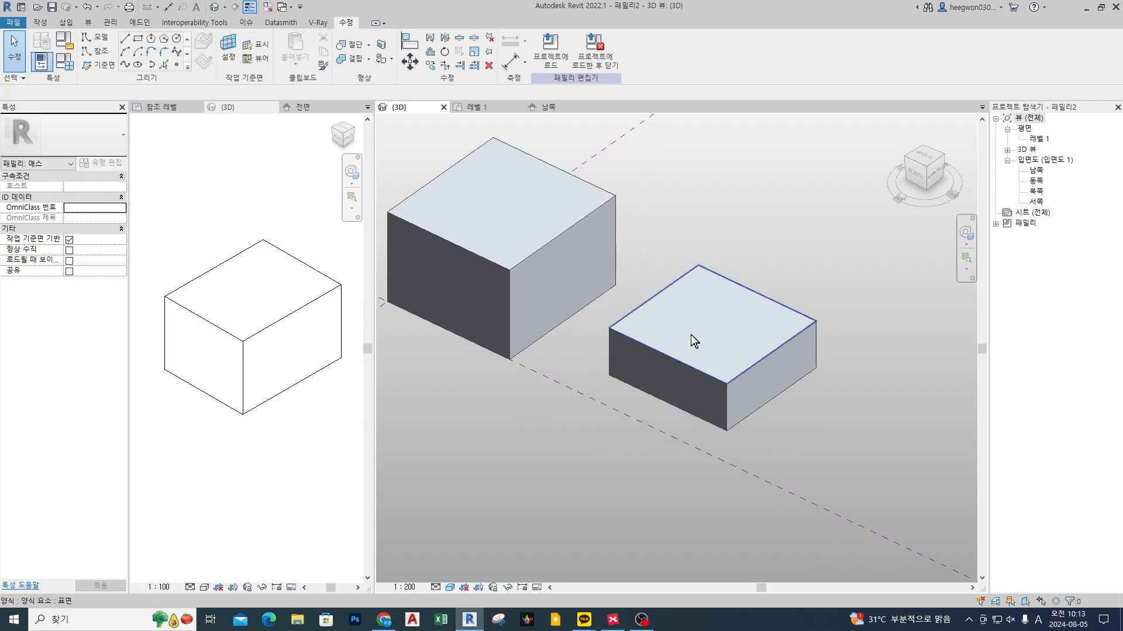
left_click(682, 332)
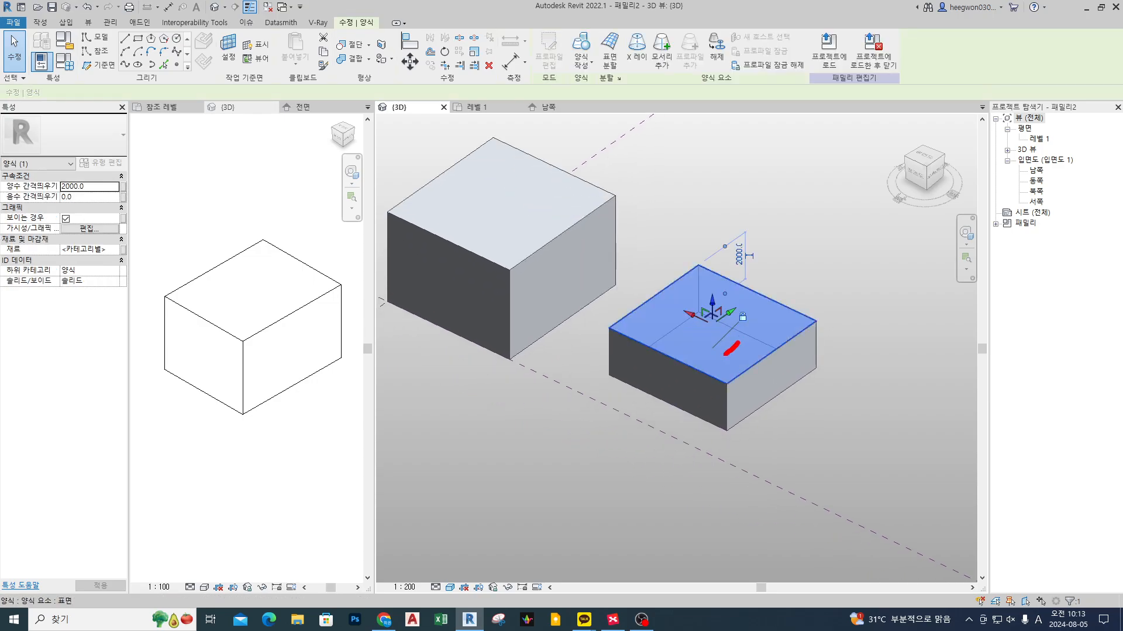
mouse_move(725, 353)
left_mouse_down()
mouse_move(704, 355)
mouse_move(591, 182)
mouse_move(265, 181)
mouse_move(127, 199)
mouse_move(141, 202)
left_mouse_up()
mouse_move(2, 198)
left_mouse_down("ctrl")
mouse_move(24, 210)
mouse_move(151, 170)
left_mouse_up("ctrl")
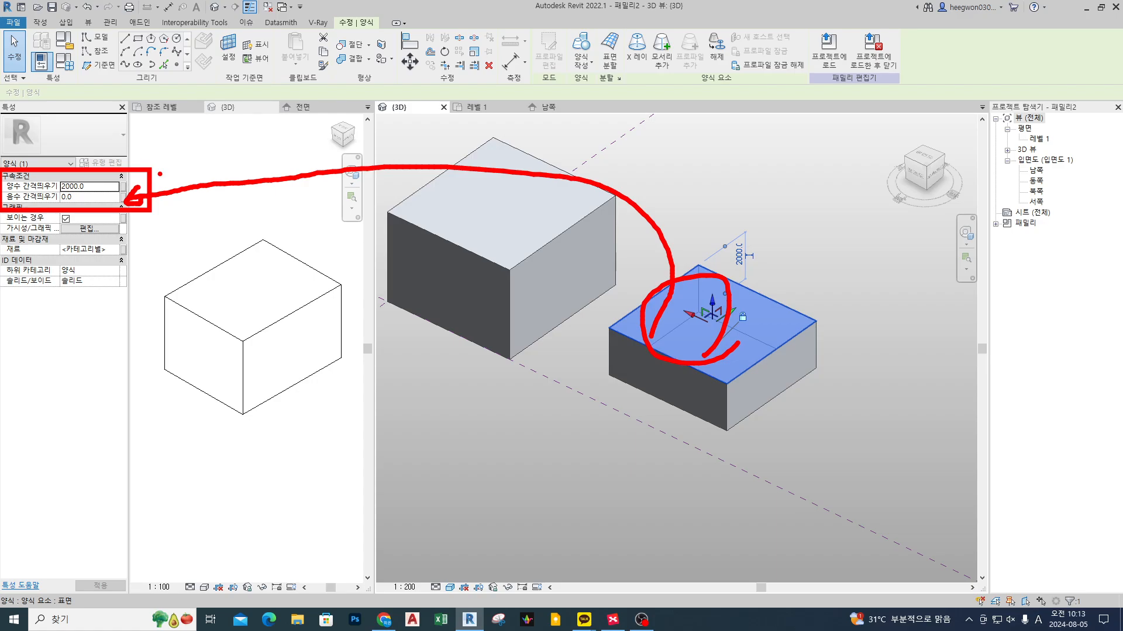
mouse_move(264, 354)
left_mouse_down()
mouse_move(203, 322)
mouse_move(246, 344)
left_mouse_up()
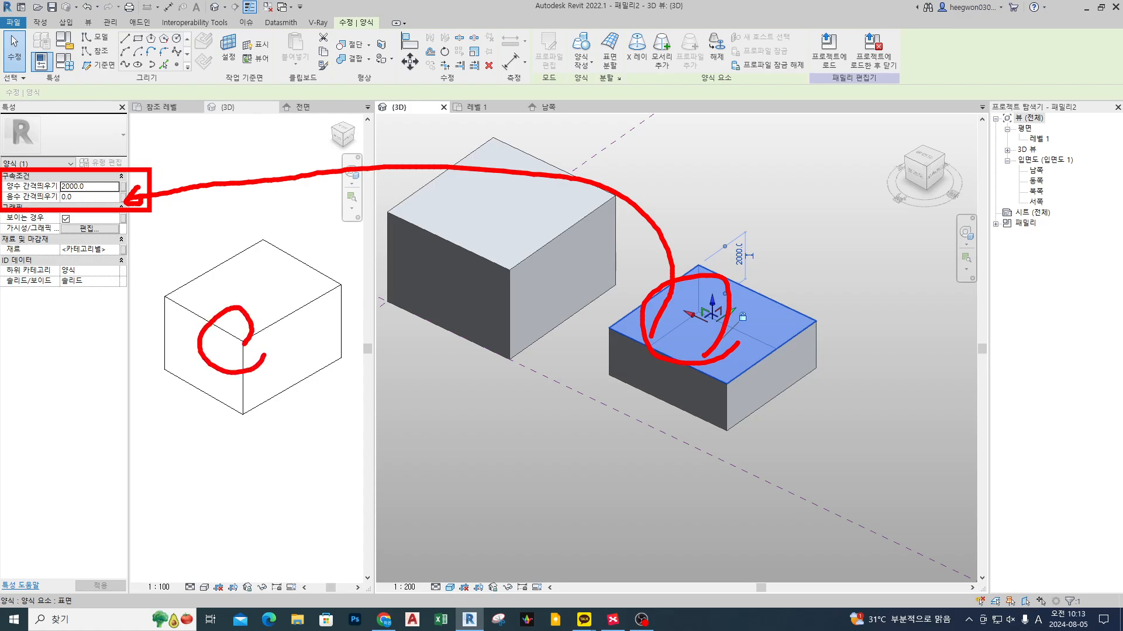
mouse_move(548, 371)
left_mouse_down()
mouse_move(310, 349)
mouse_move(327, 352)
left_mouse_up()
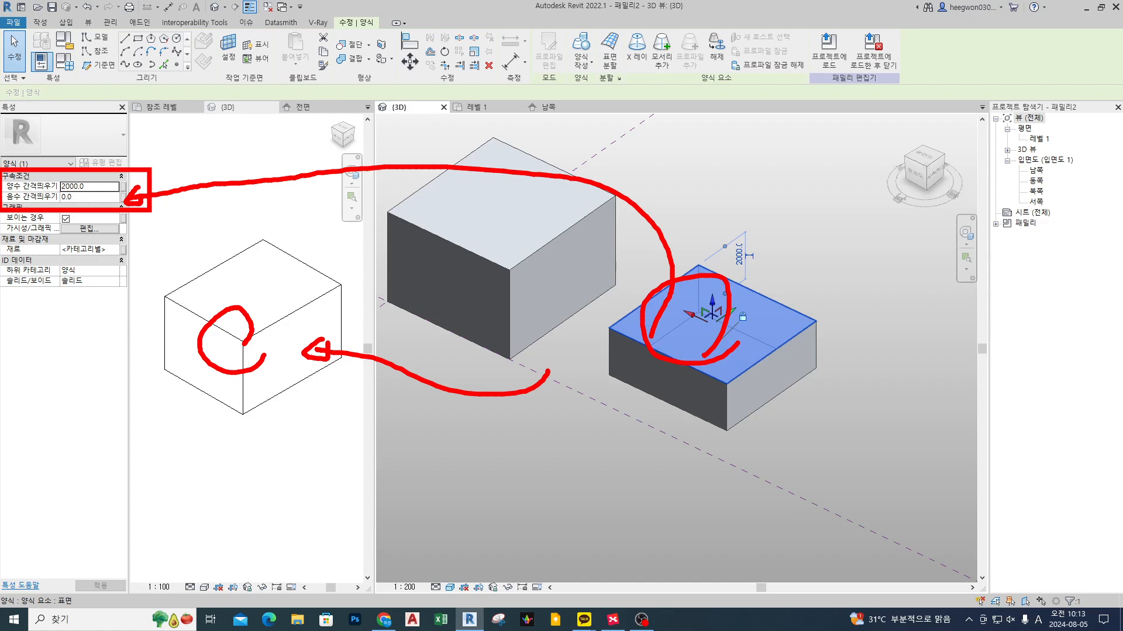
key("Escape")
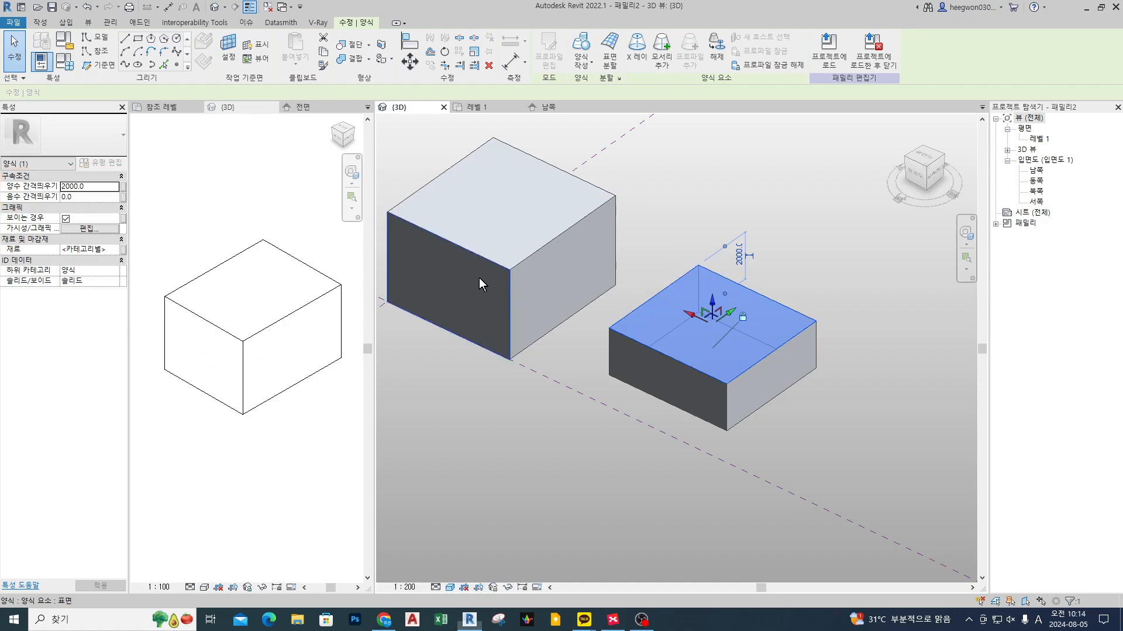
Step: Raise the reference-line solid's top face to a height of about 3372 mm
left_click(694, 194)
left_click(704, 319)
left_click_drag(712, 302, 712, 267)
left_click(632, 235)
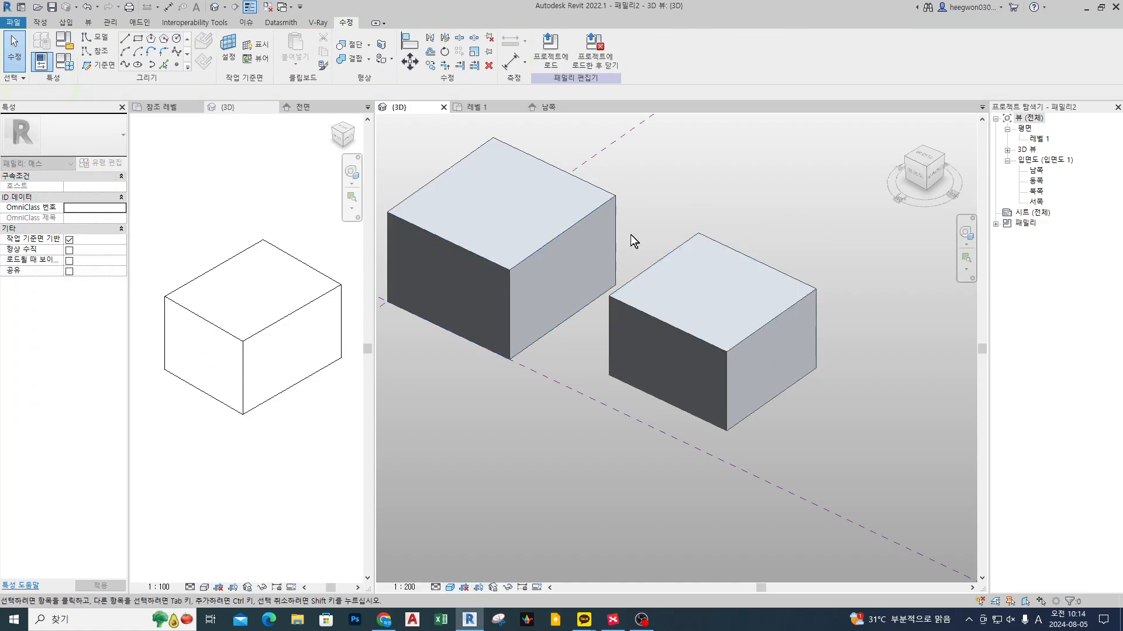
Step: Raise one top edge of the model-line solid, on the side facing the second solid, so its top face slopes
left_click(548, 248)
middle_click_drag(549, 250, 627, 315)
left_click(646, 427)
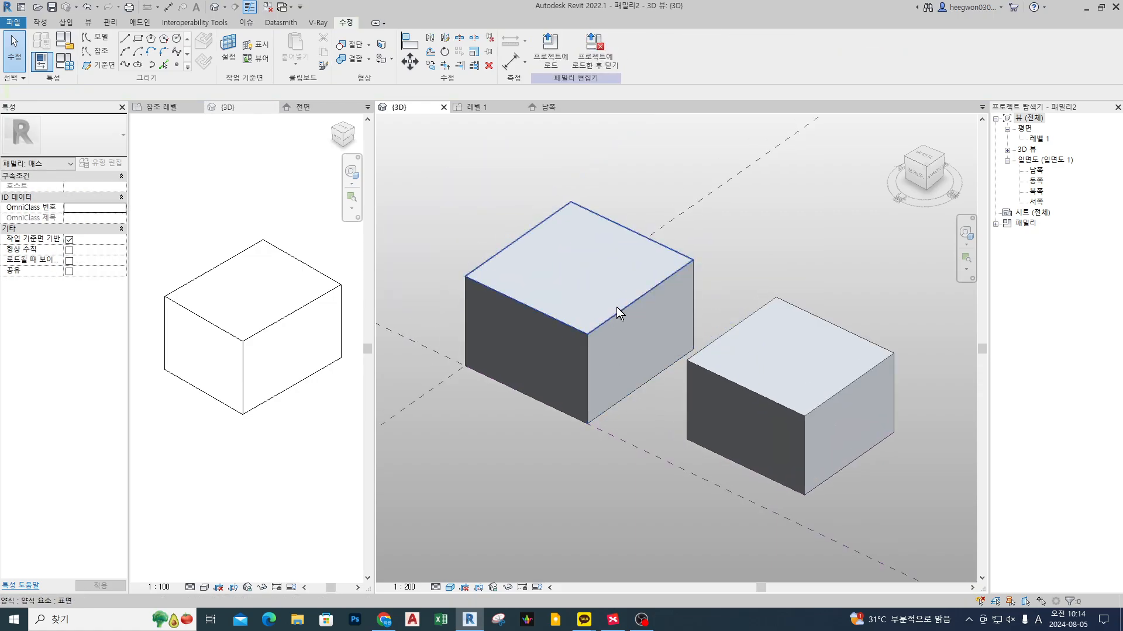
left_click(620, 311)
middle_click_drag(621, 410, 647, 372, "shift")
left_click_drag(659, 264, 656, 167)
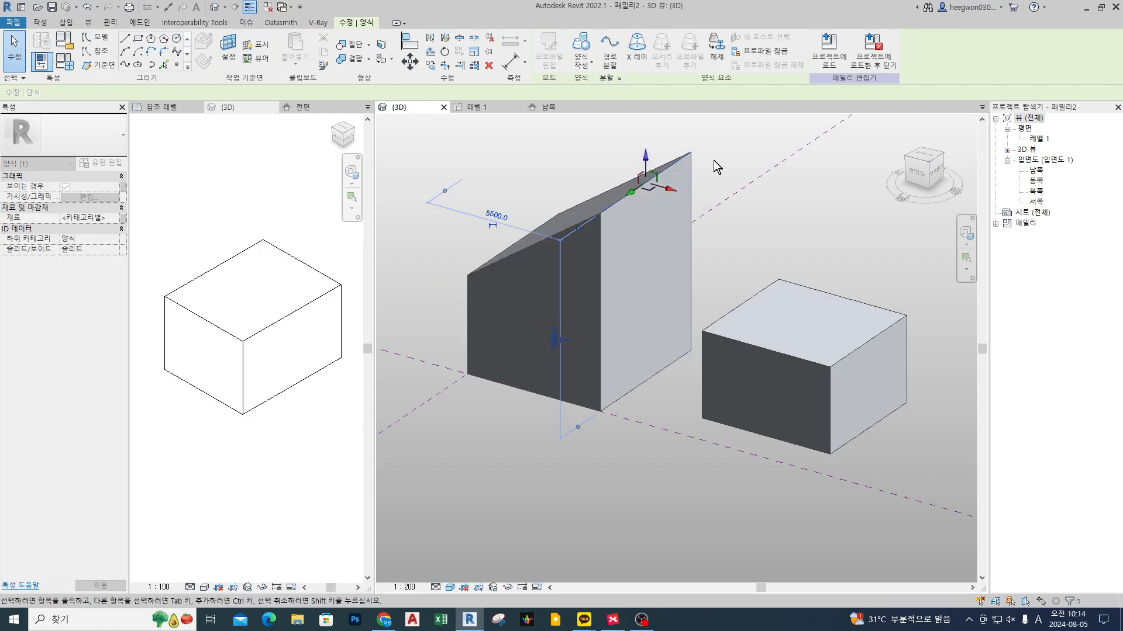
left_click(785, 232)
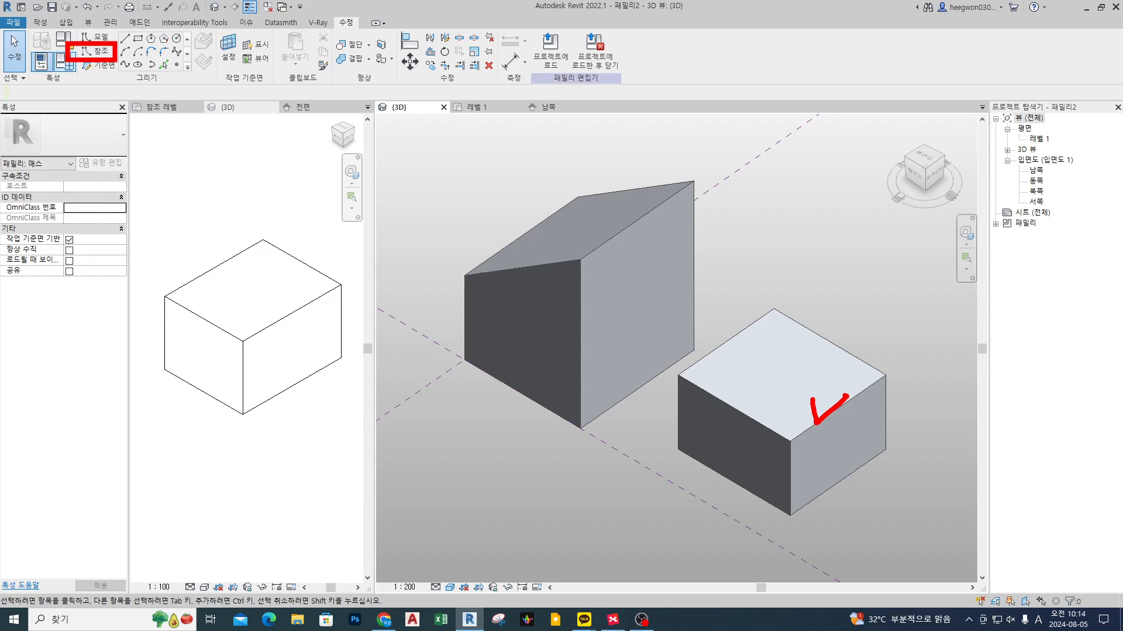
Step: Select the reference-line solid's top face and compare its offset constraints with the sloped model-line solid
left_click(820, 384)
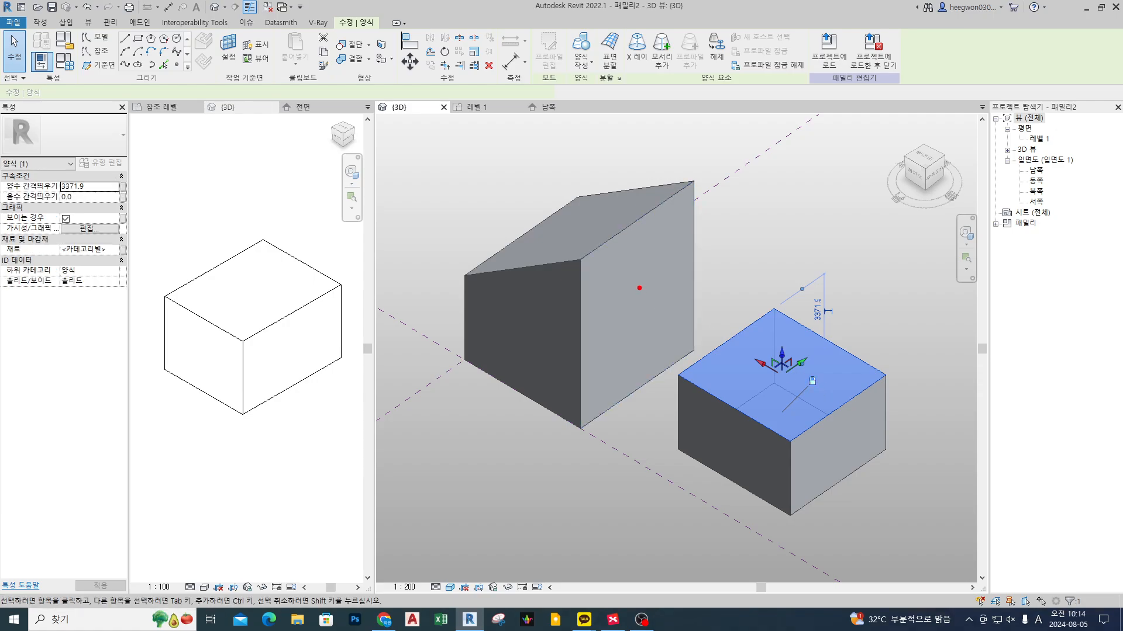
mouse_move(646, 290)
left_mouse_down()
mouse_move(621, 309)
mouse_move(650, 297)
left_mouse_up()
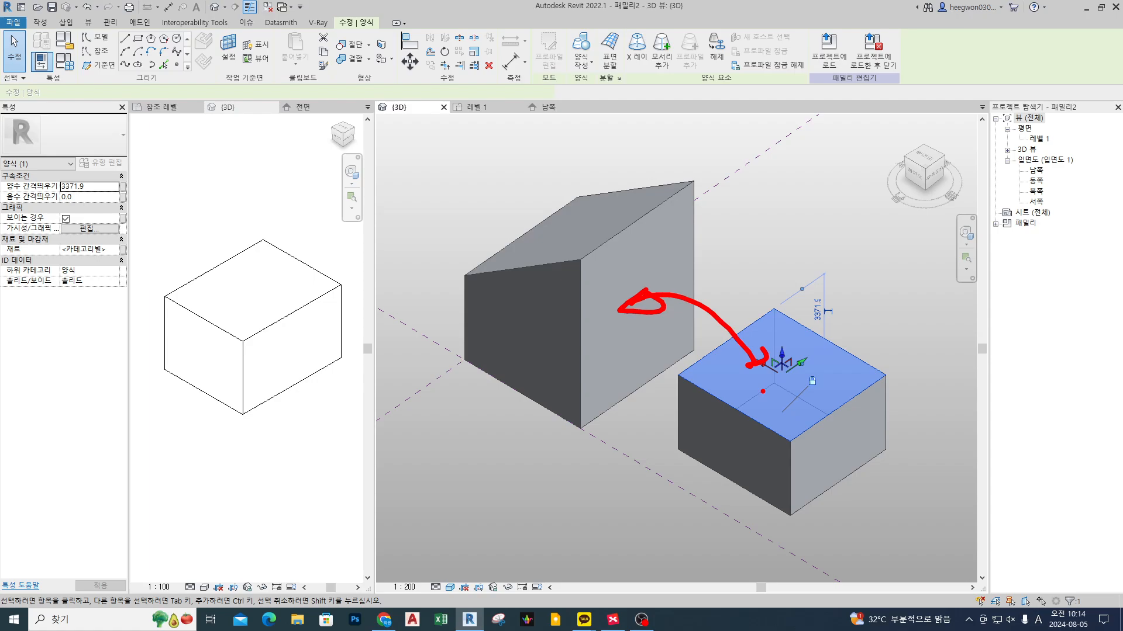
mouse_move(721, 357)
left_mouse_down()
mouse_move(753, 355)
mouse_move(729, 368)
left_mouse_up()
key("e")
left_click_drag(74, 23, 116, 58, "ctrl")
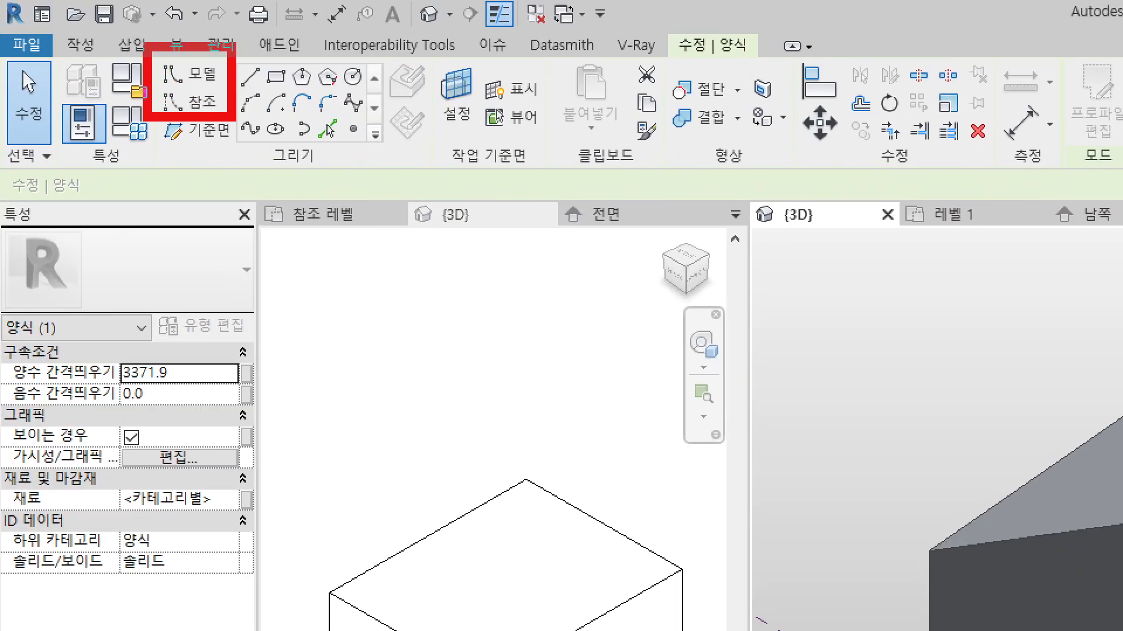
left_click_drag(232, 117, 233, 119, "ctrl")
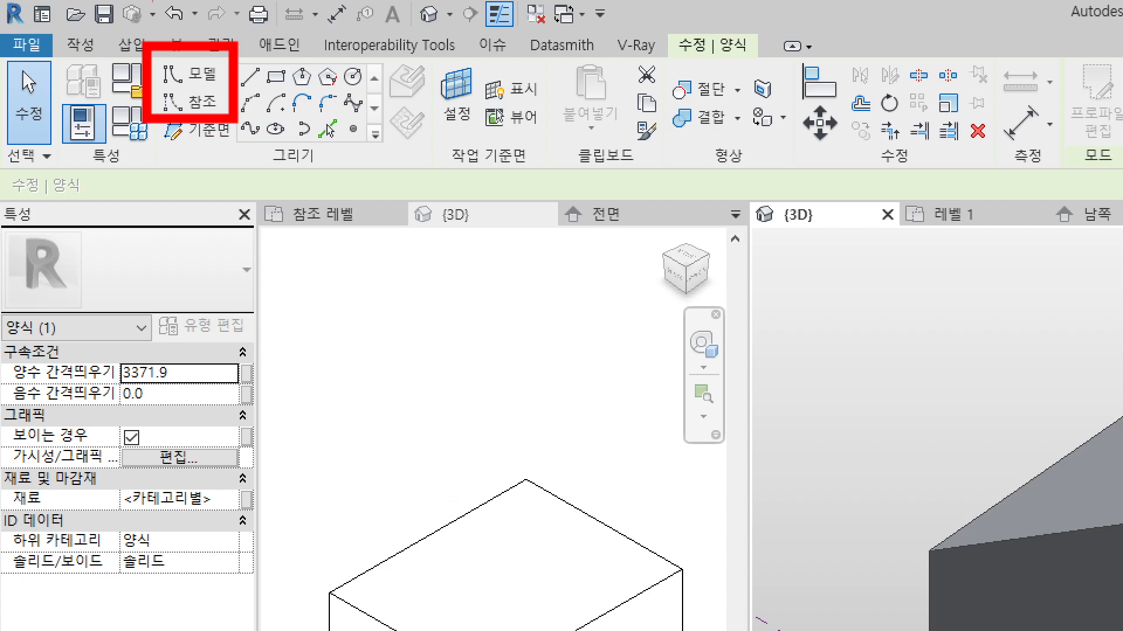
left_click_drag(133, 29, 165, 24)
mouse_move(296, 60)
left_mouse_down()
mouse_move(227, 77)
mouse_move(394, 93)
mouse_move(403, 105)
left_mouse_up()
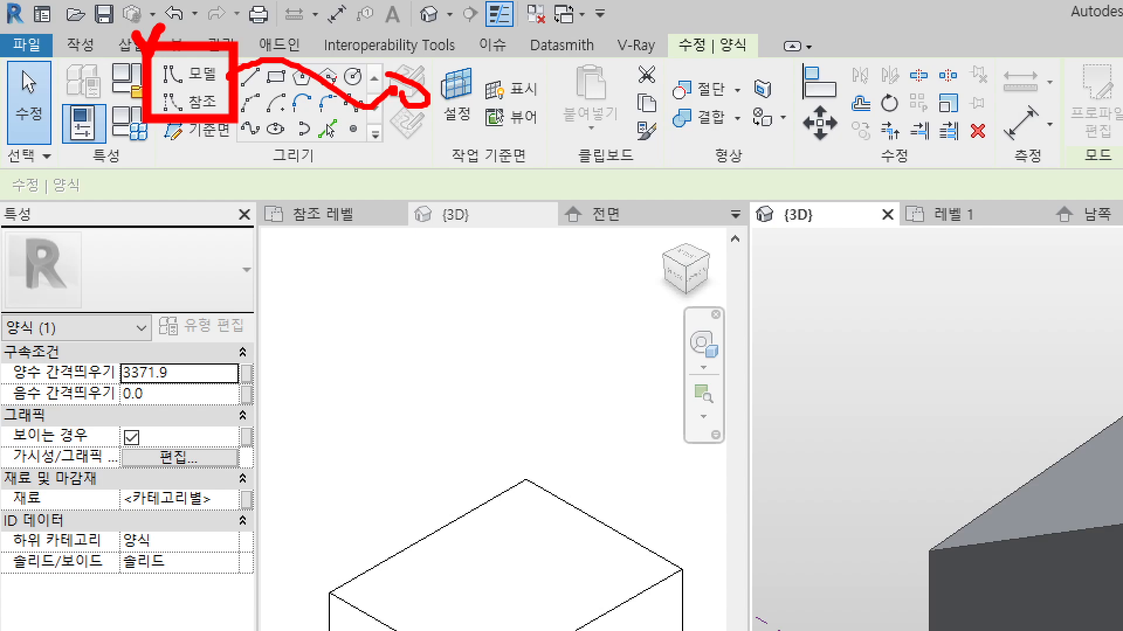
left_click_drag(121, 92, 240, 47)
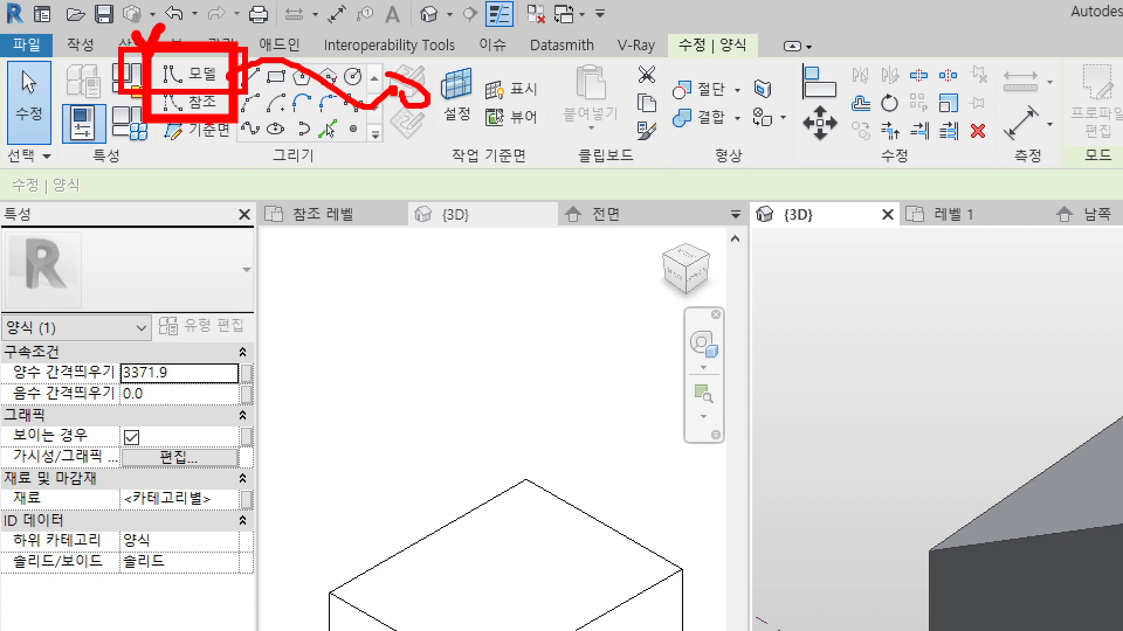
mouse_move(218, 124)
left_mouse_down()
mouse_move(266, 233)
mouse_move(325, 255)
left_mouse_up()
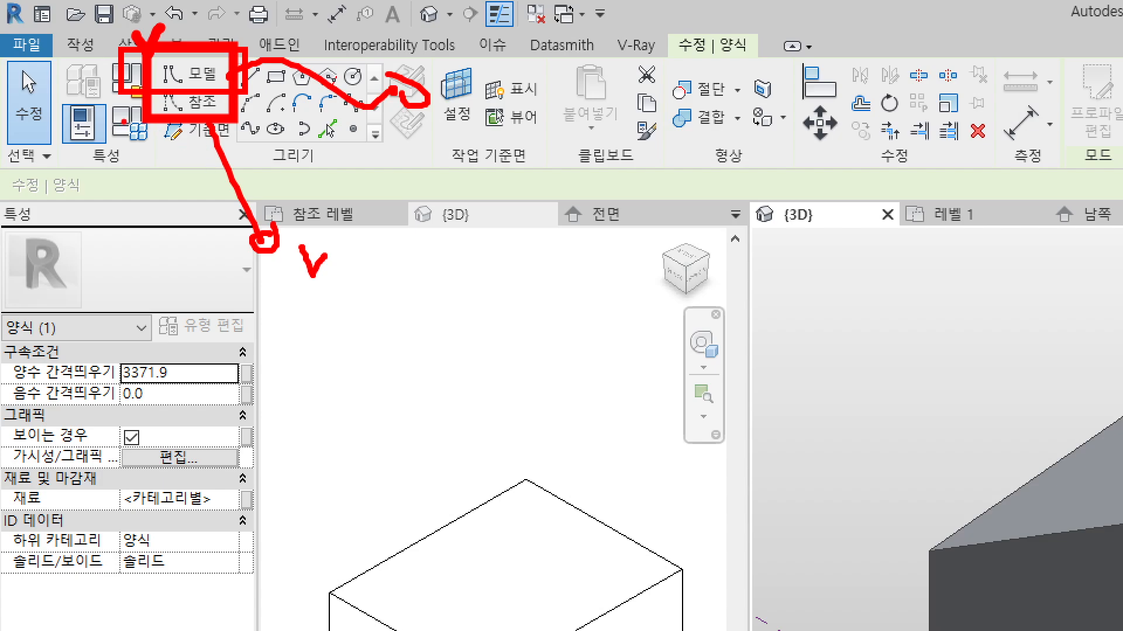
left_click_drag(123, 125, 231, 125)
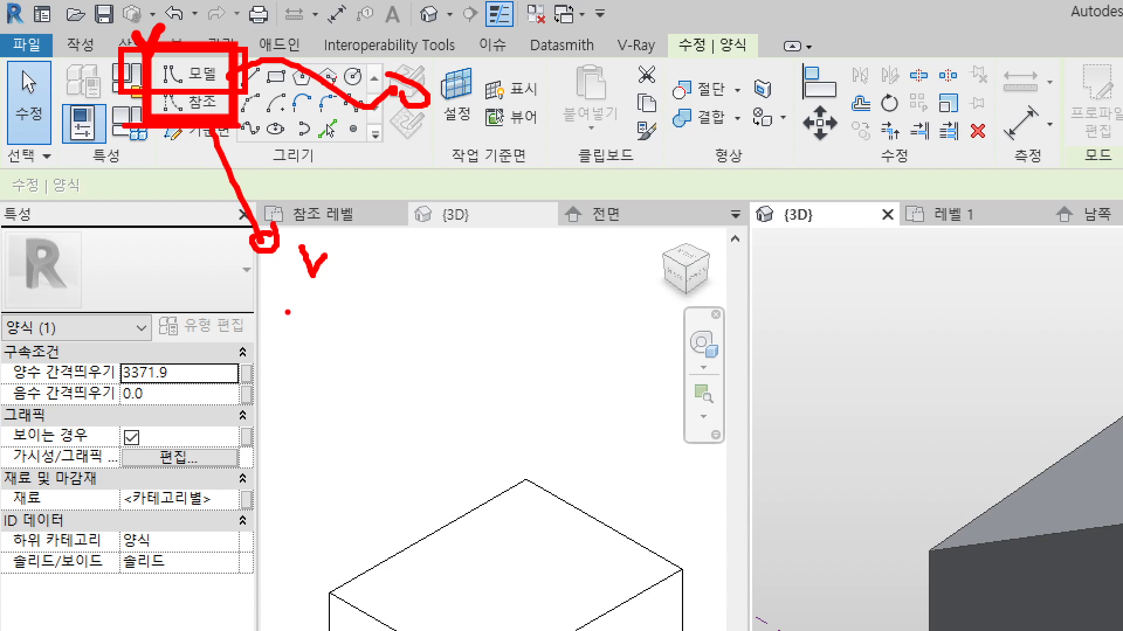
left_click_drag(288, 277, 326, 271)
mouse_move(185, 63)
left_mouse_down()
mouse_move(192, 74)
mouse_move(200, 60)
left_mouse_up()
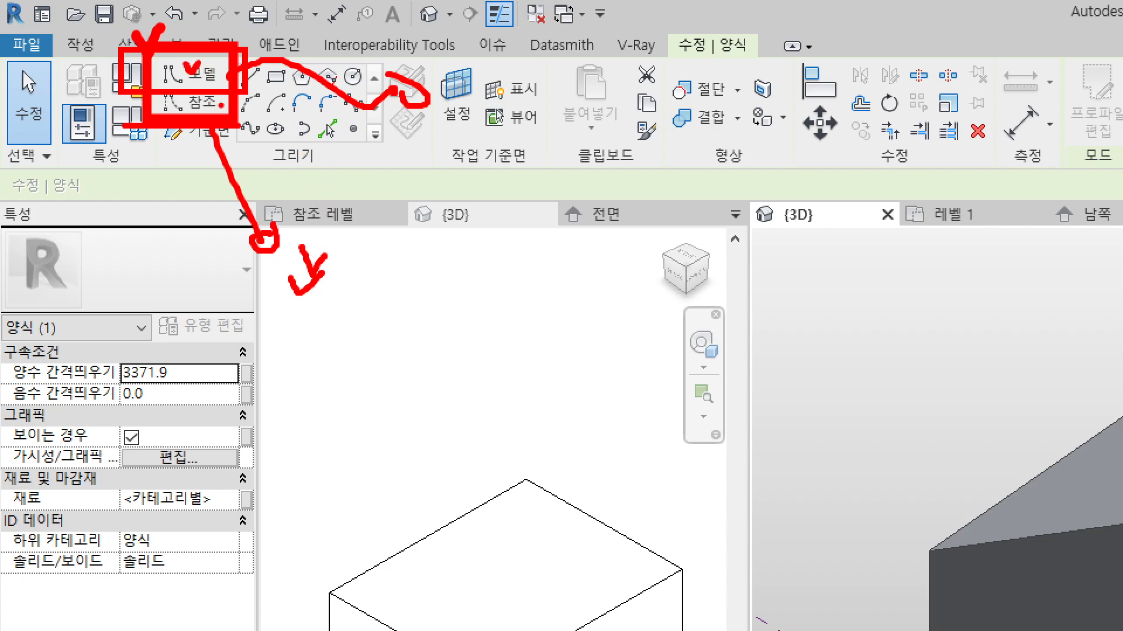
left_click_drag(221, 106, 228, 114)
key("Escape")
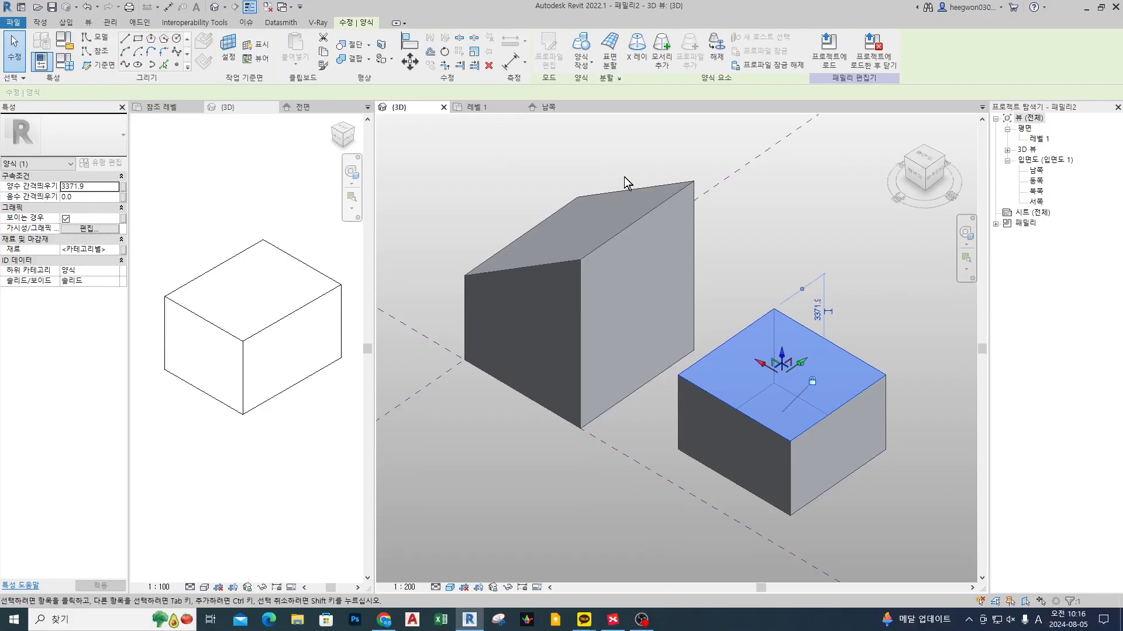